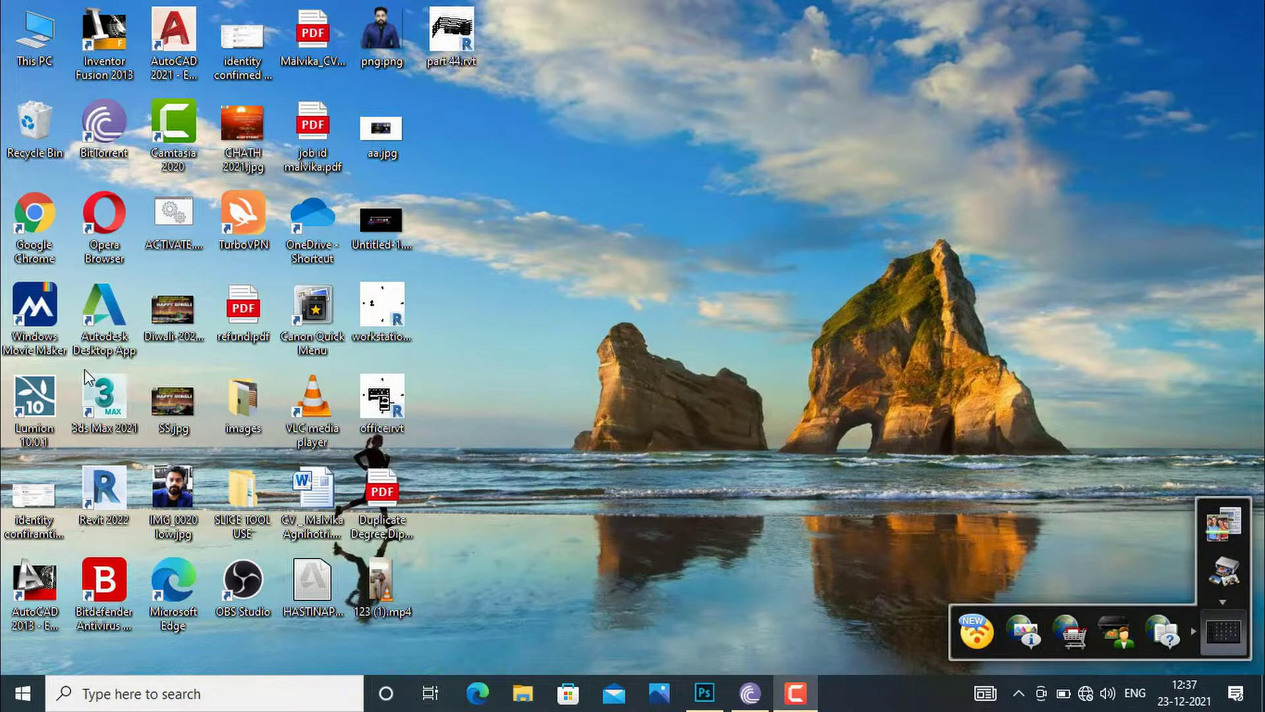
# - Launch Lumion 10.0.1 from its desktop shortcut
pyautogui.doubleClick(31, 409)
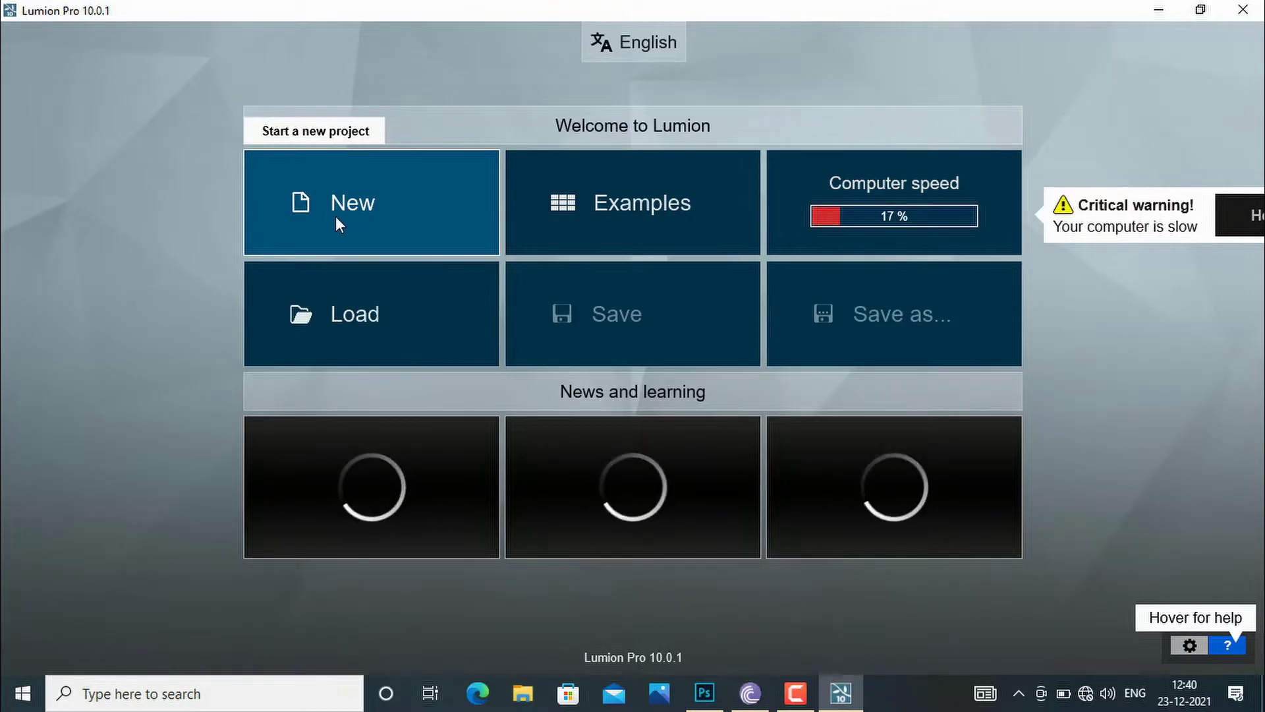
# - Switch from the welcome screen to the Examples page of sample projects
pyautogui.click(572, 211)
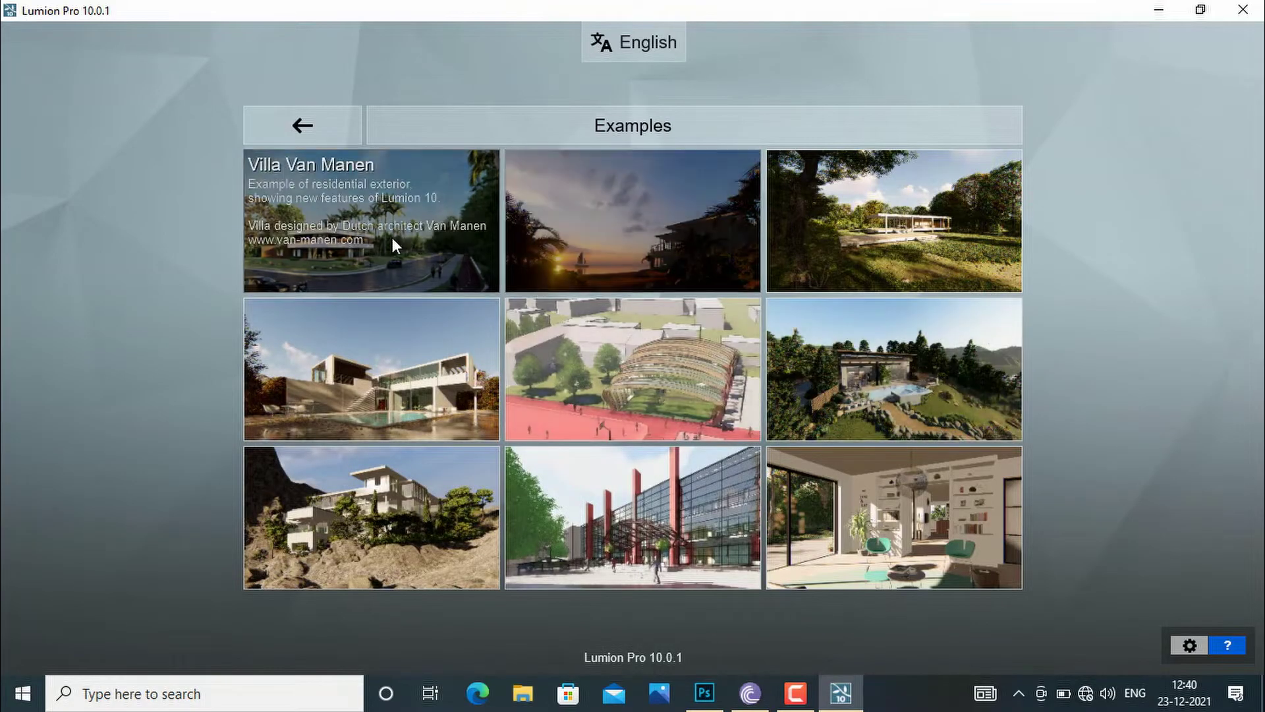
# - Go back to the welcome screen, review the recent projects list under Load, then return
pyautogui.click(296, 129)
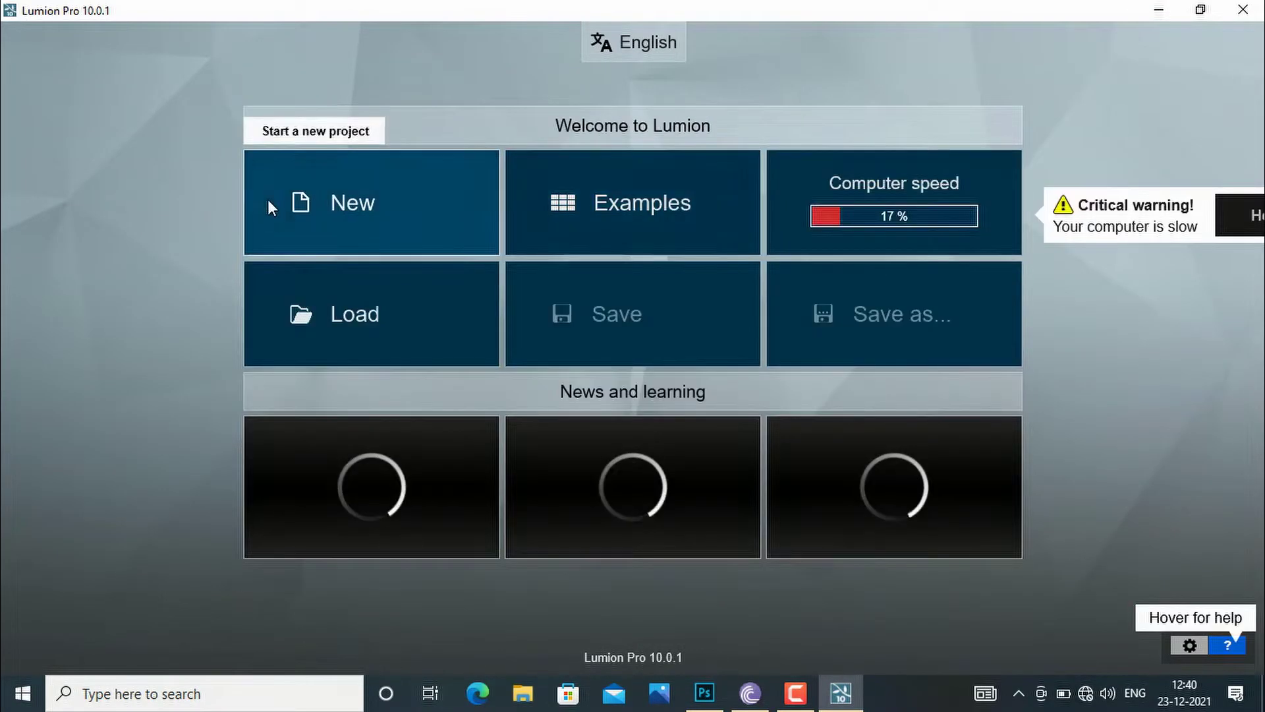
pyautogui.click(353, 330)
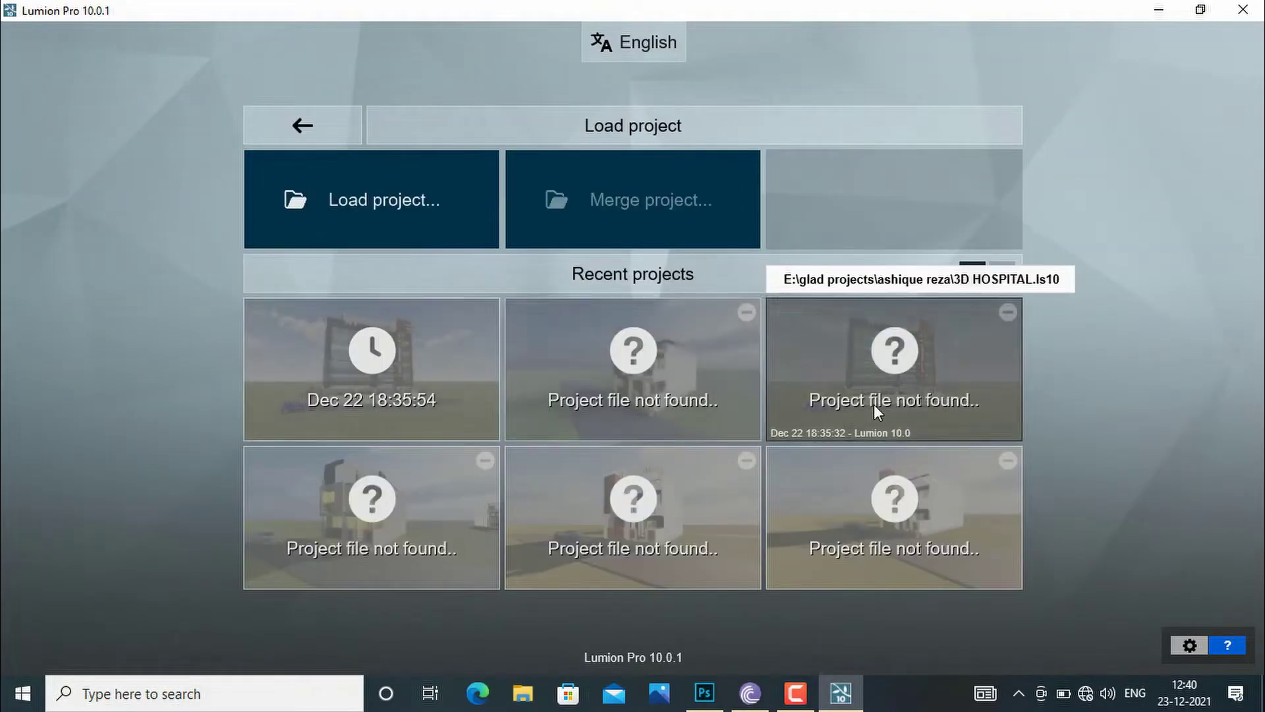
pyautogui.click(288, 135)
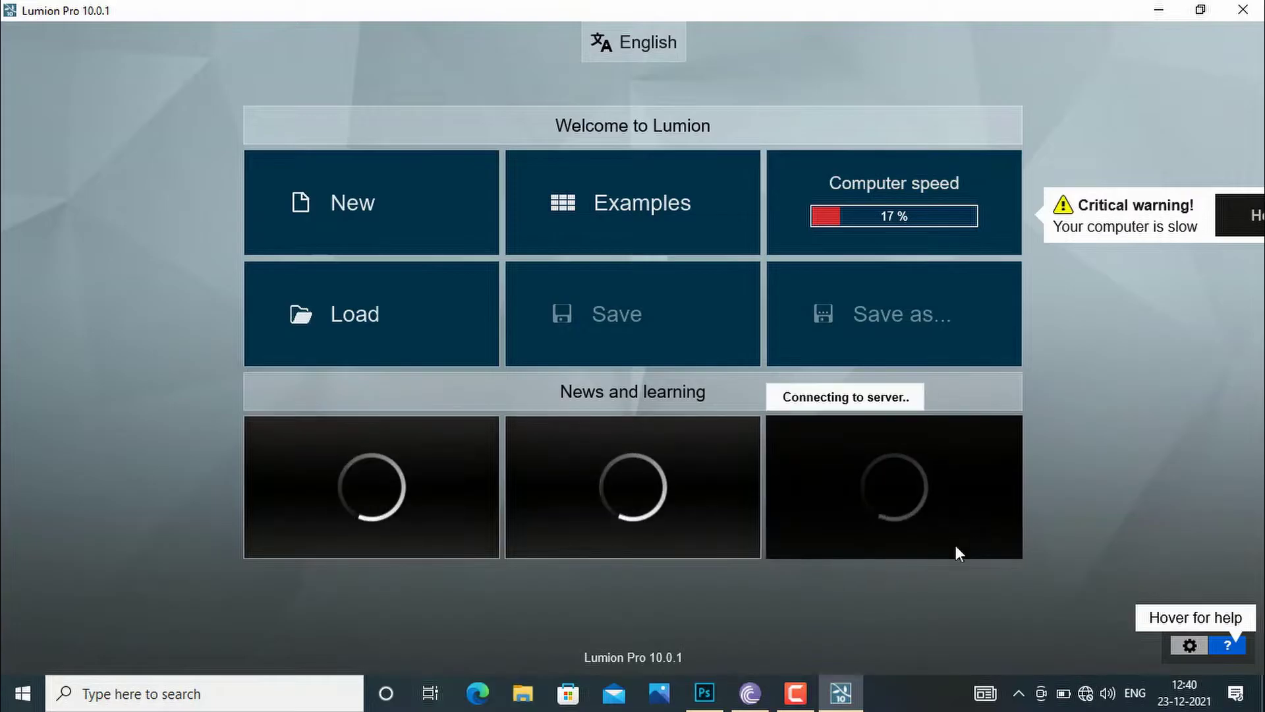
# - Create a new project from the Plain grass-and-sky template
pyautogui.click(367, 221)
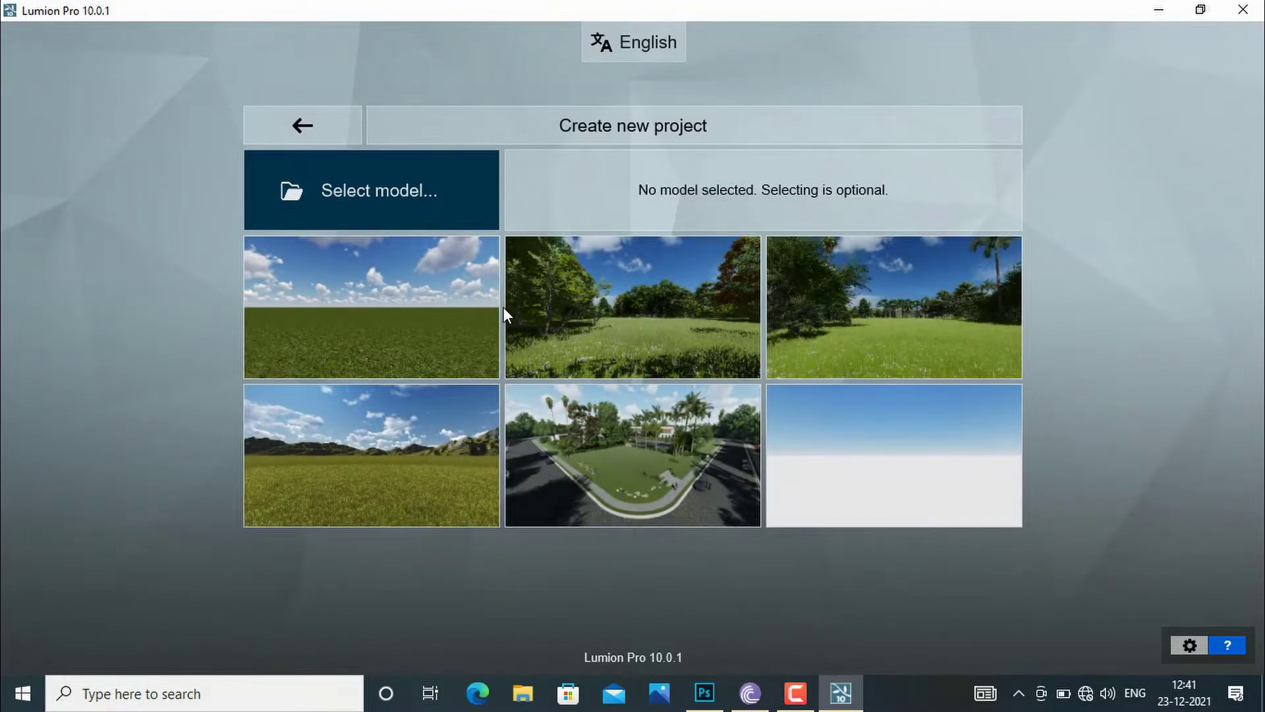
pyautogui.click(381, 292)
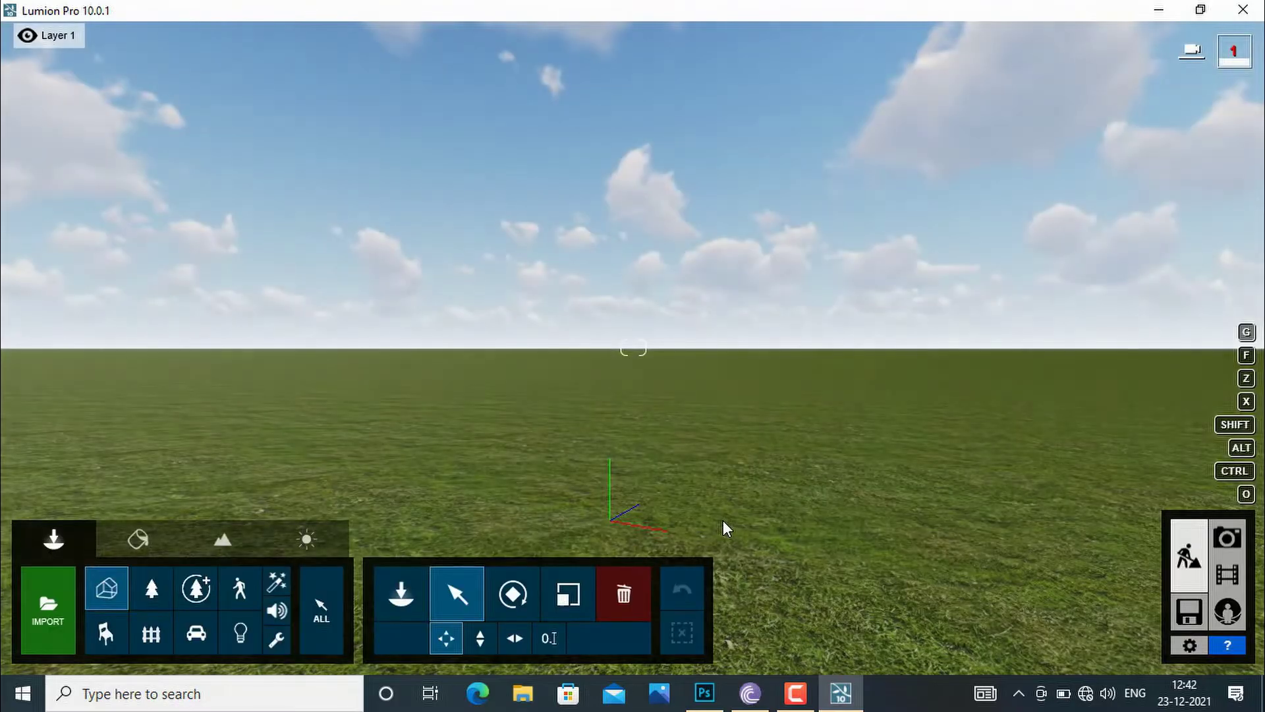
pyautogui.press('e')
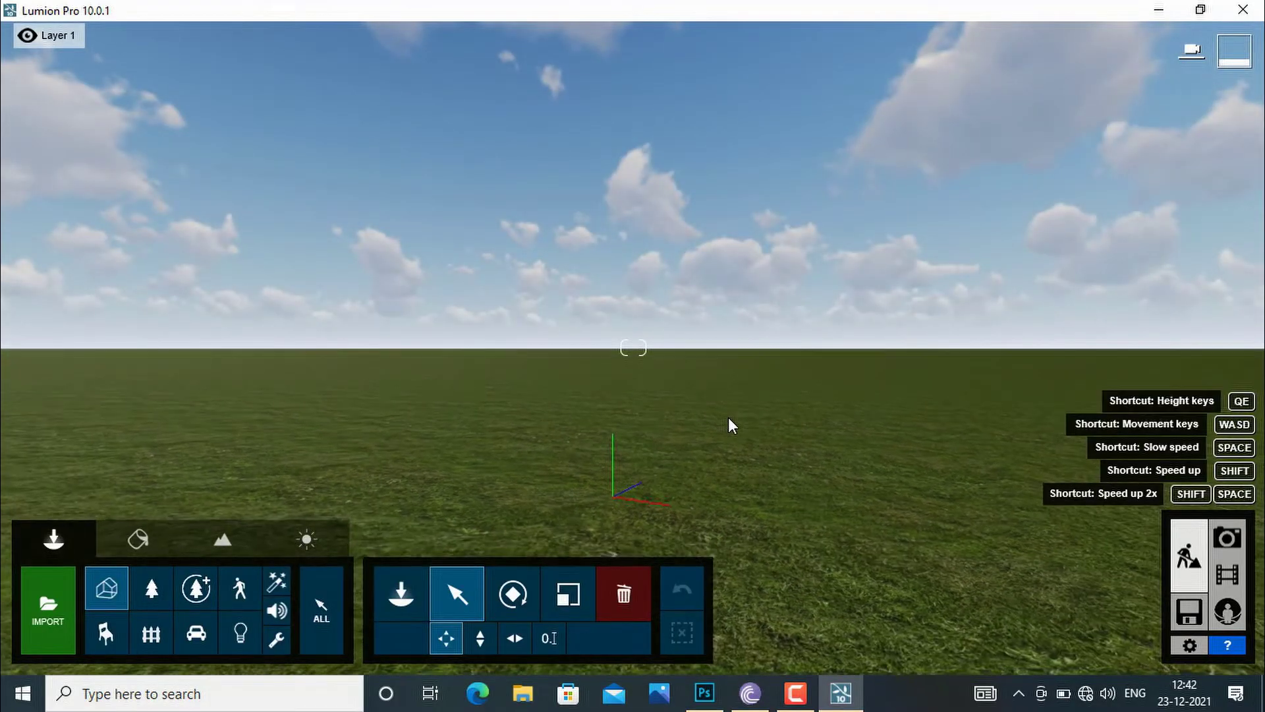
pyautogui.press('e')
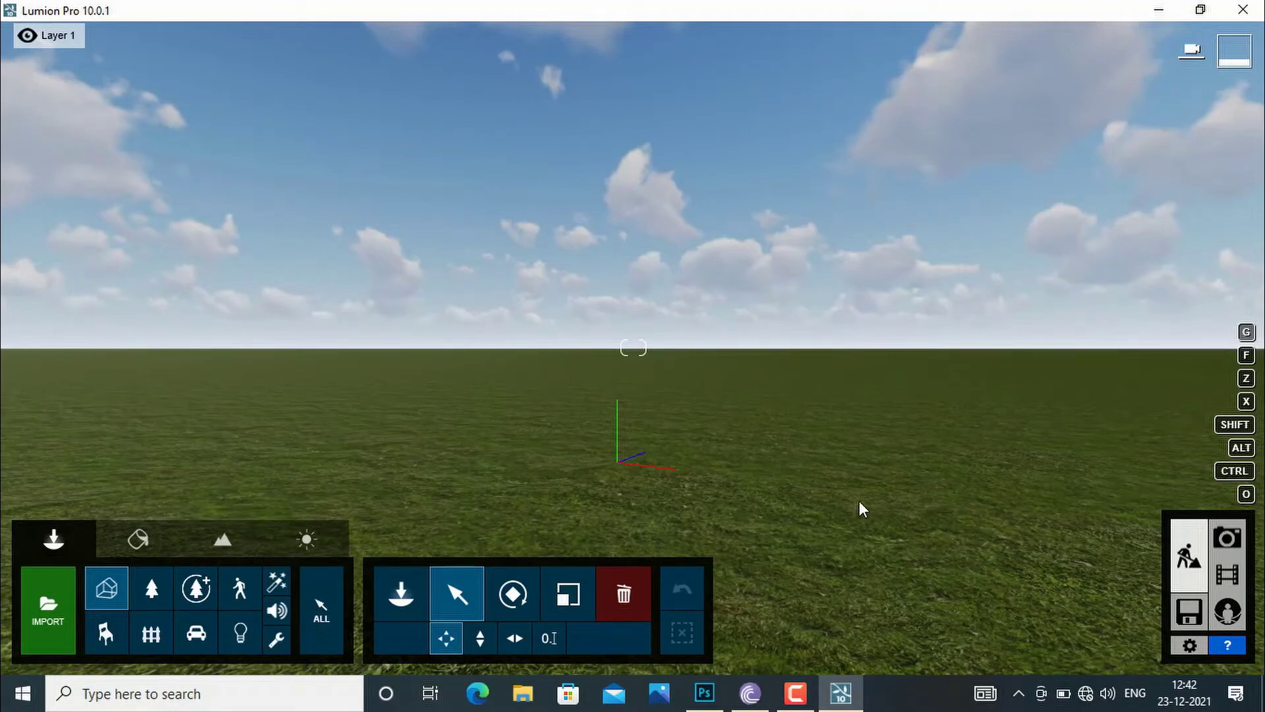
pyautogui.moveTo(45, 54)
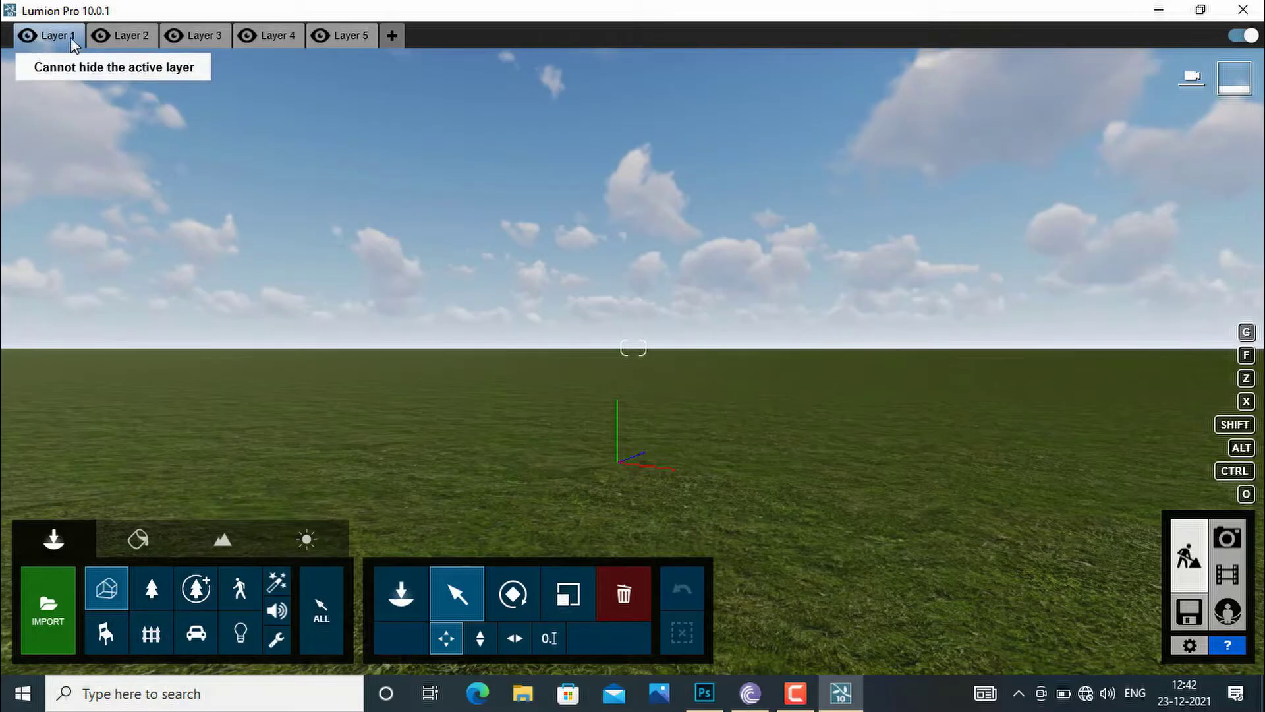
pyautogui.click(102, 37)
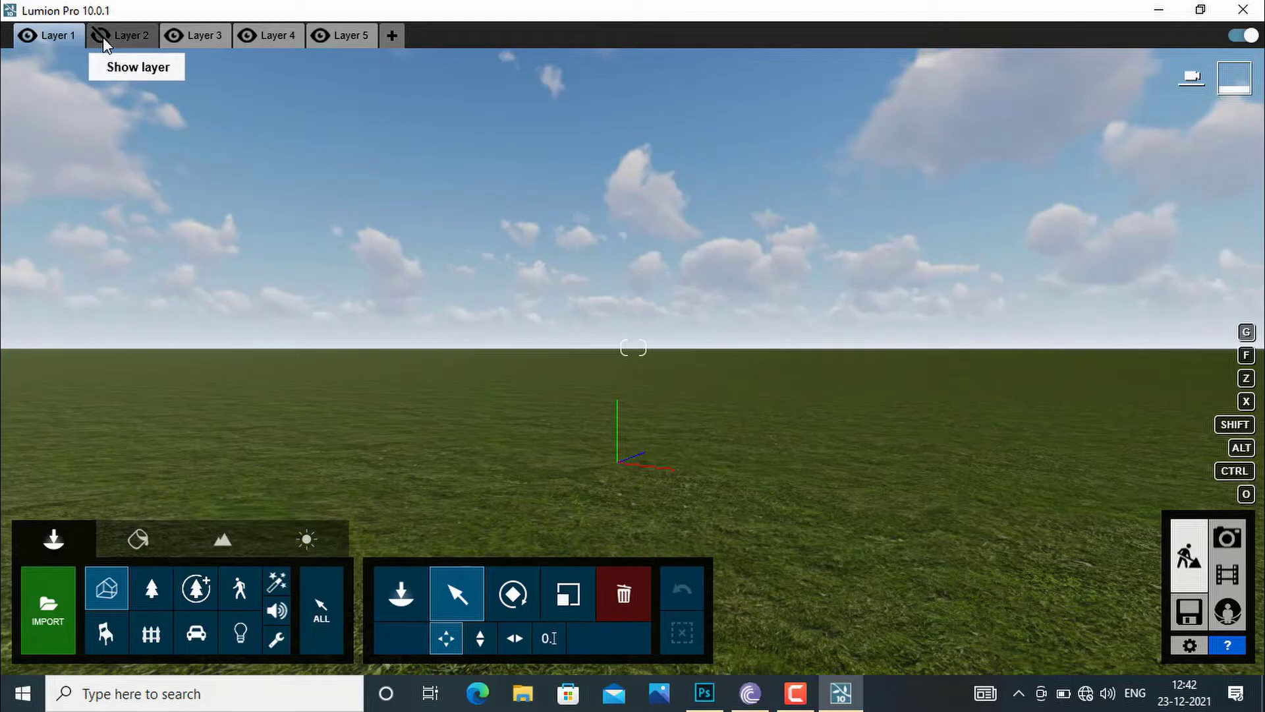
pyautogui.click(170, 36)
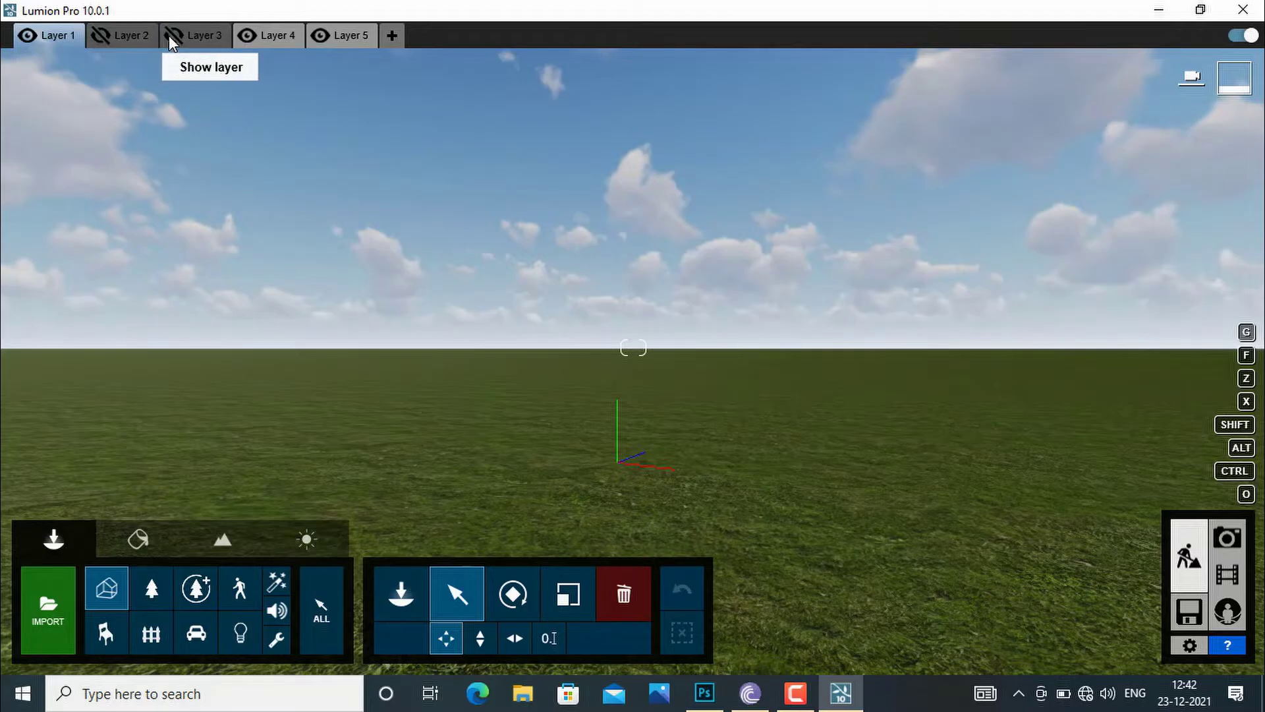
pyautogui.click(249, 35)
pyautogui.click(327, 34)
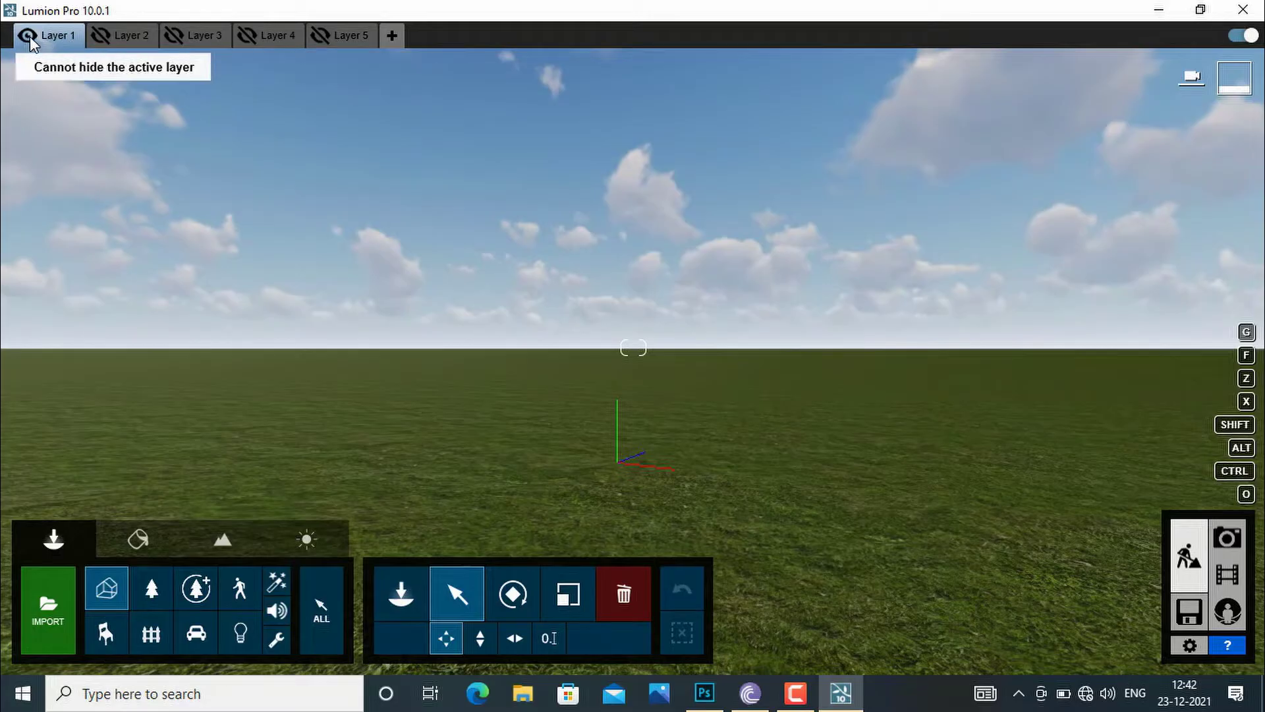
pyautogui.click(100, 36)
pyautogui.click(173, 35)
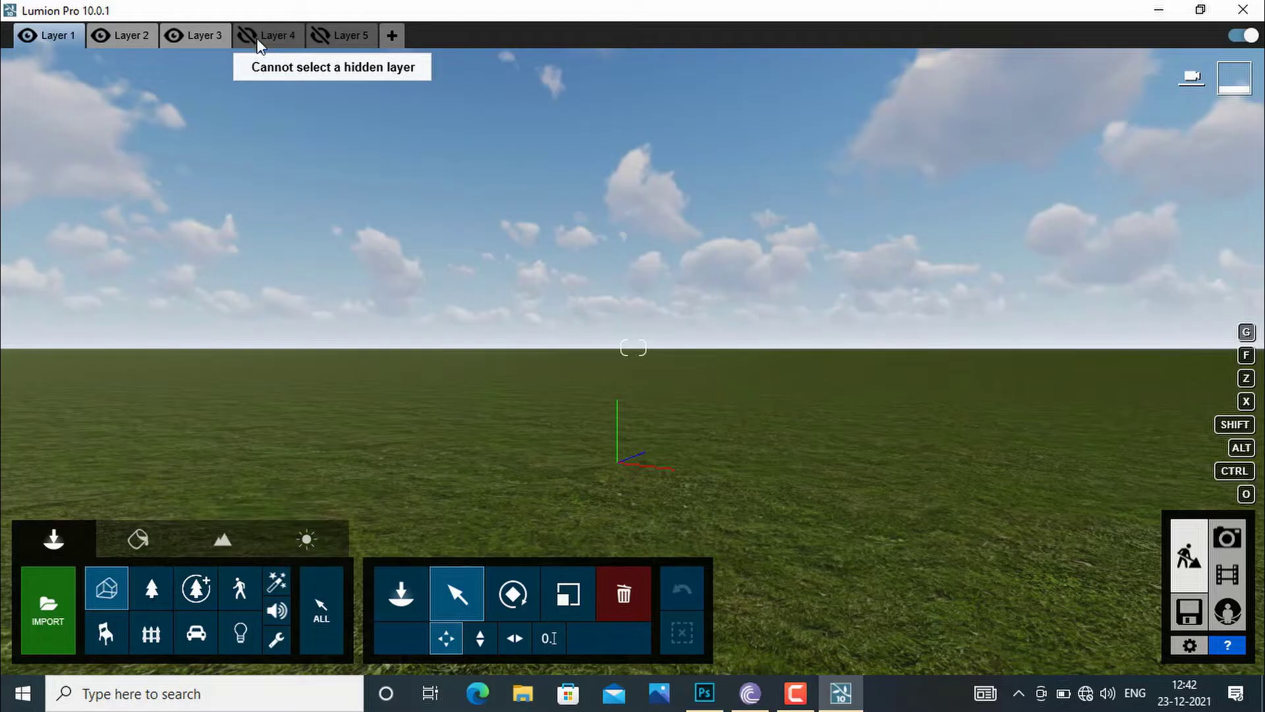
pyautogui.click(325, 35)
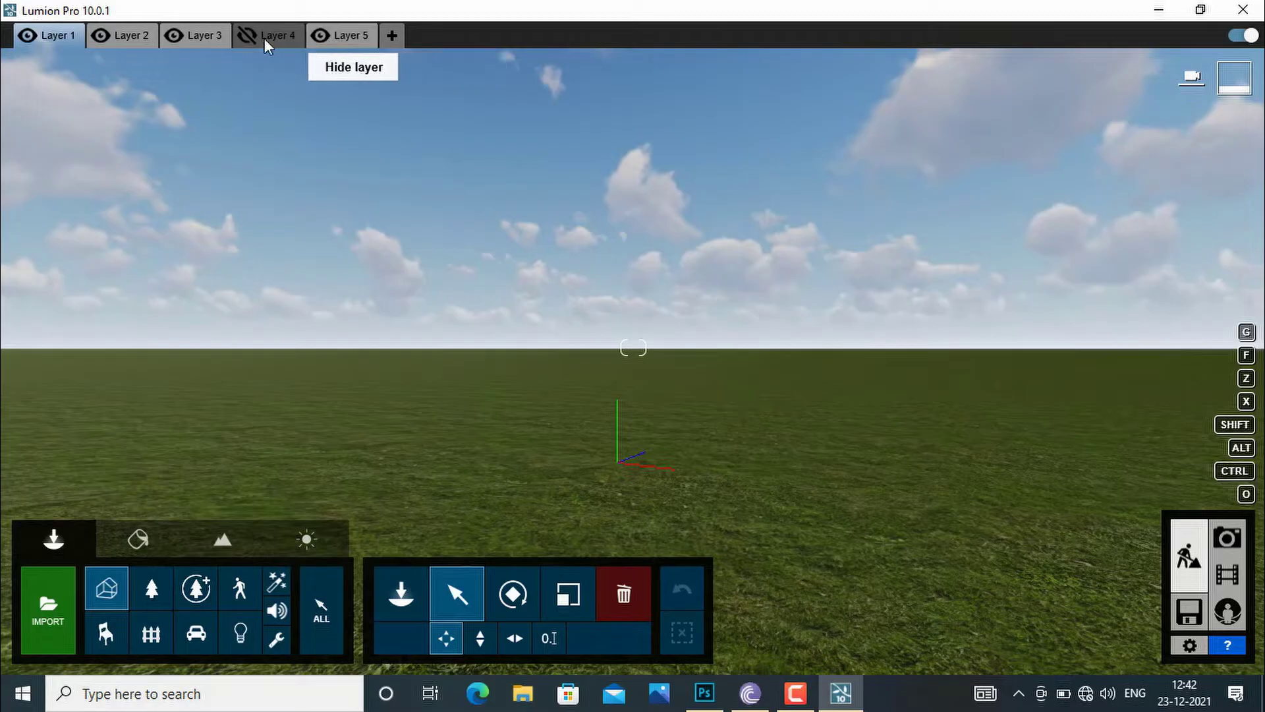
pyautogui.click(247, 37)
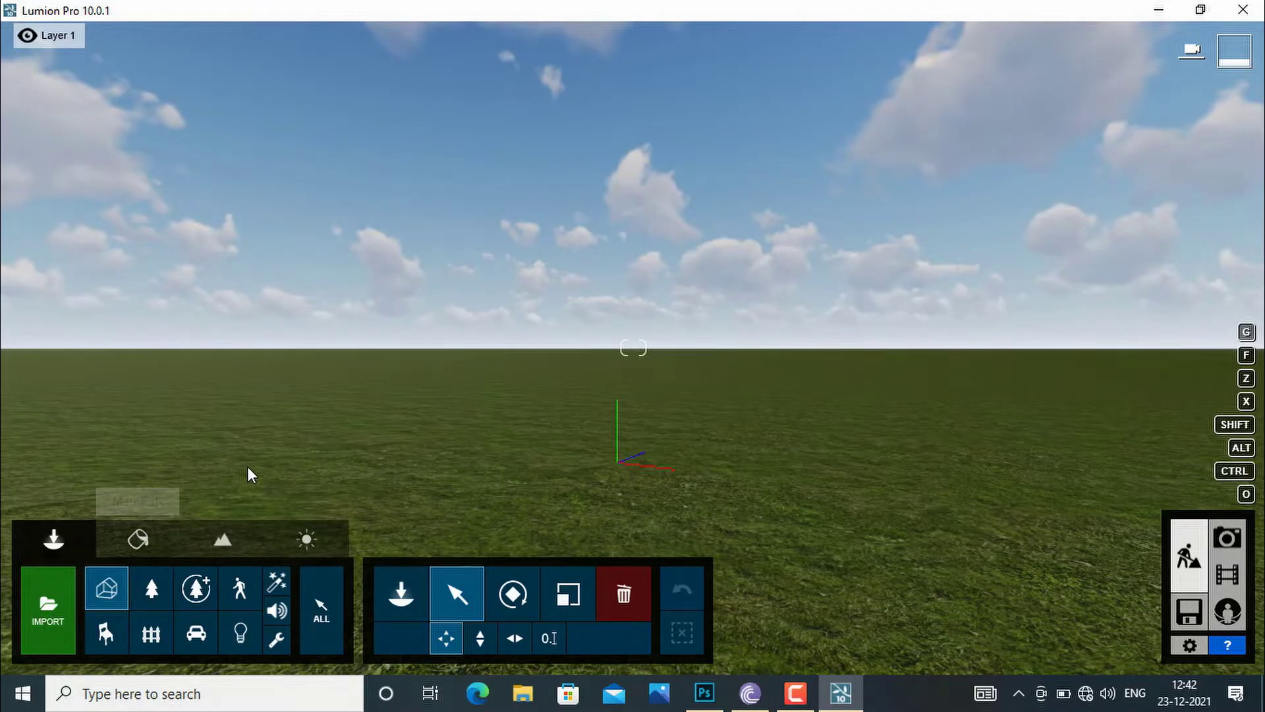
# - Place the elevation conceptA building from the Imported Models library on the grass
pyautogui.click(107, 588)
pyautogui.click(106, 587)
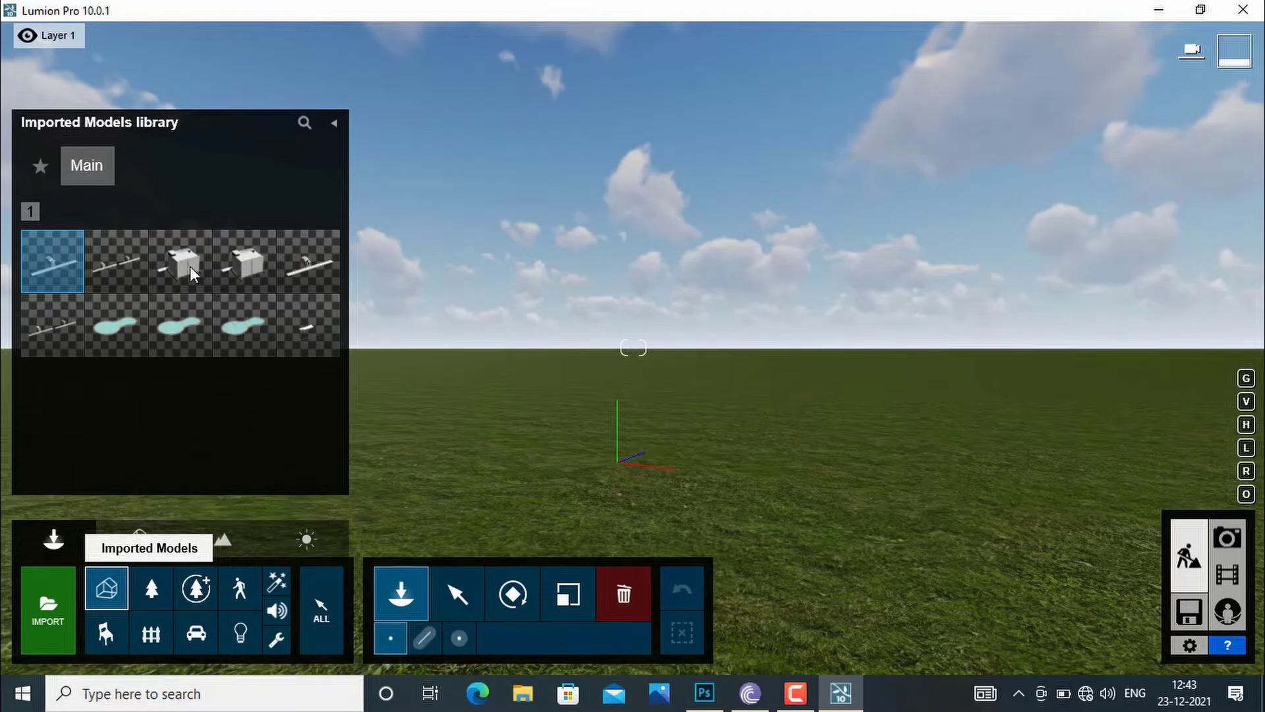
pyautogui.moveTo(190, 267)
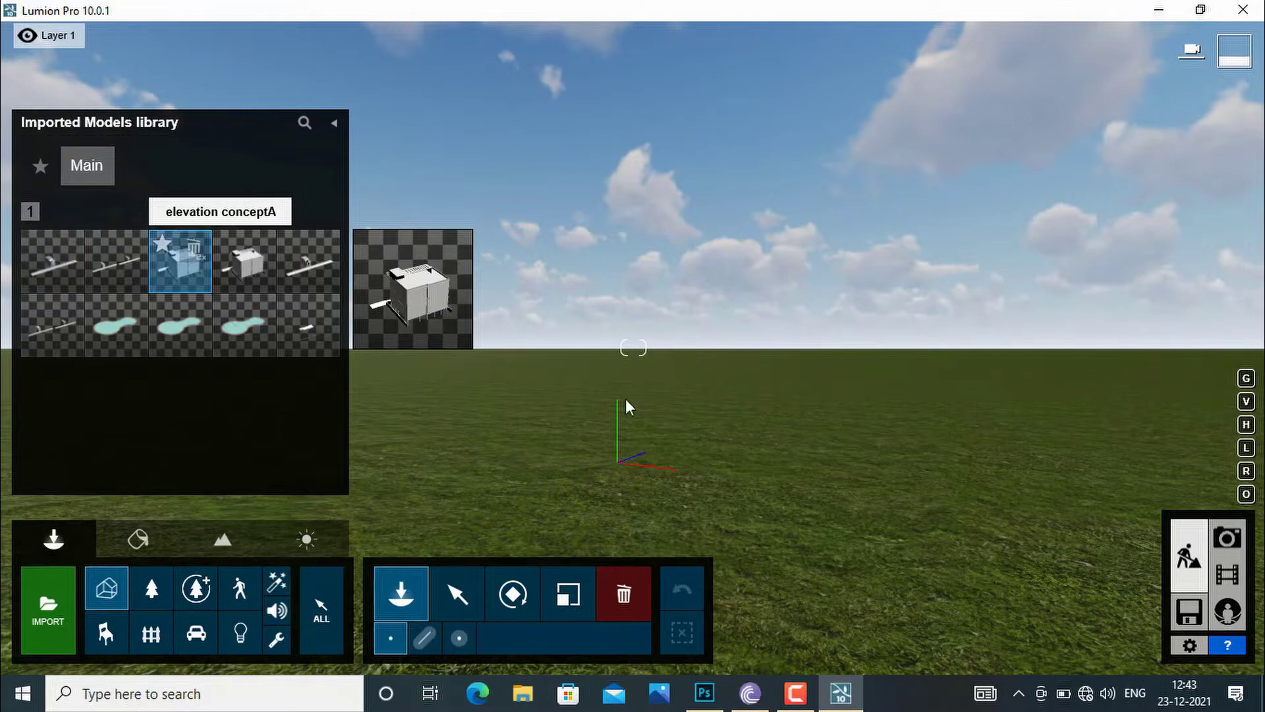
pyautogui.click(165, 270)
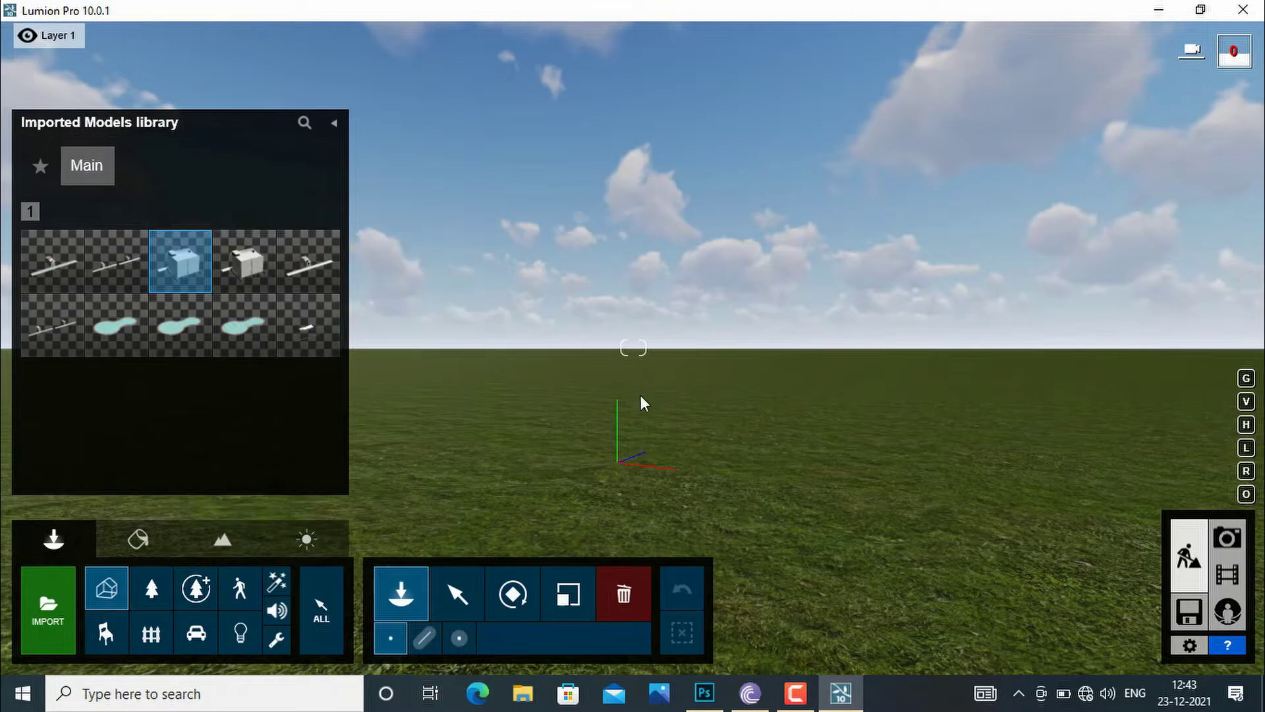
pyautogui.click(717, 442)
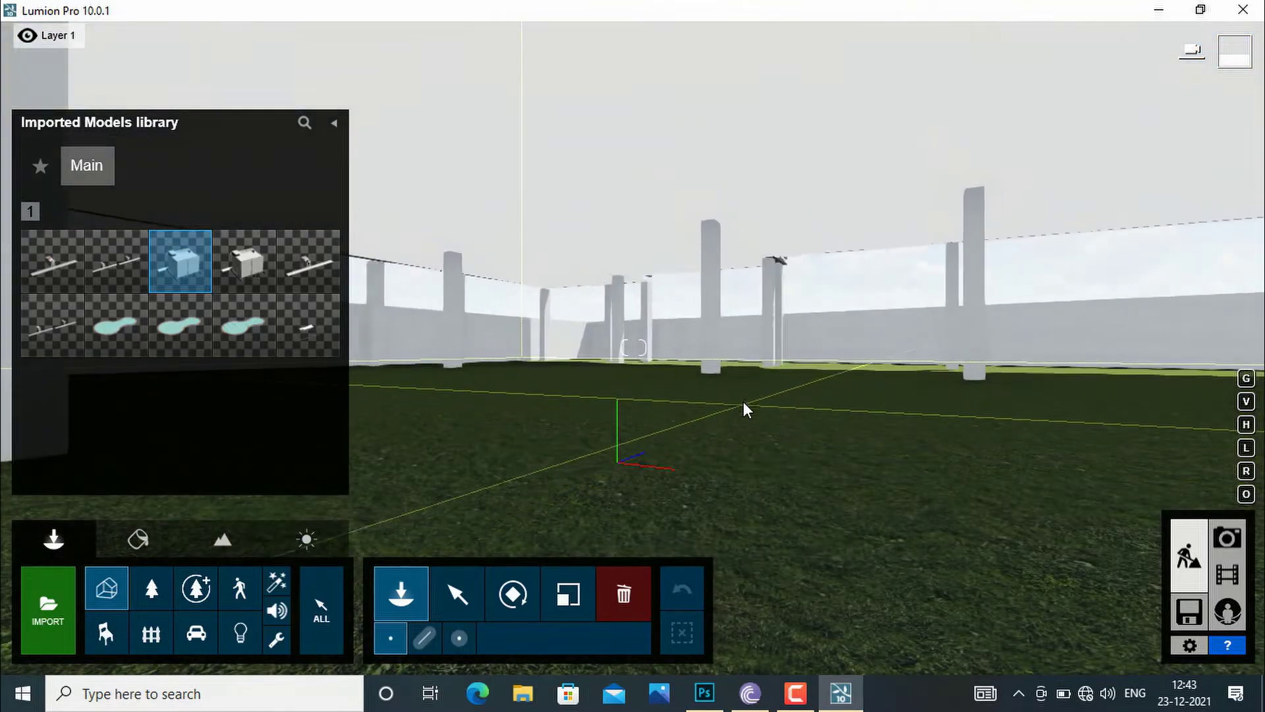
pyautogui.click(631, 364)
# - Navigate with Shift+E, S, W and D to approach the building's front face
pyautogui.moveTo(631, 361); pyautogui.dragTo(670, 378, button='right')
pyautogui.hotkey('shift', 'e')
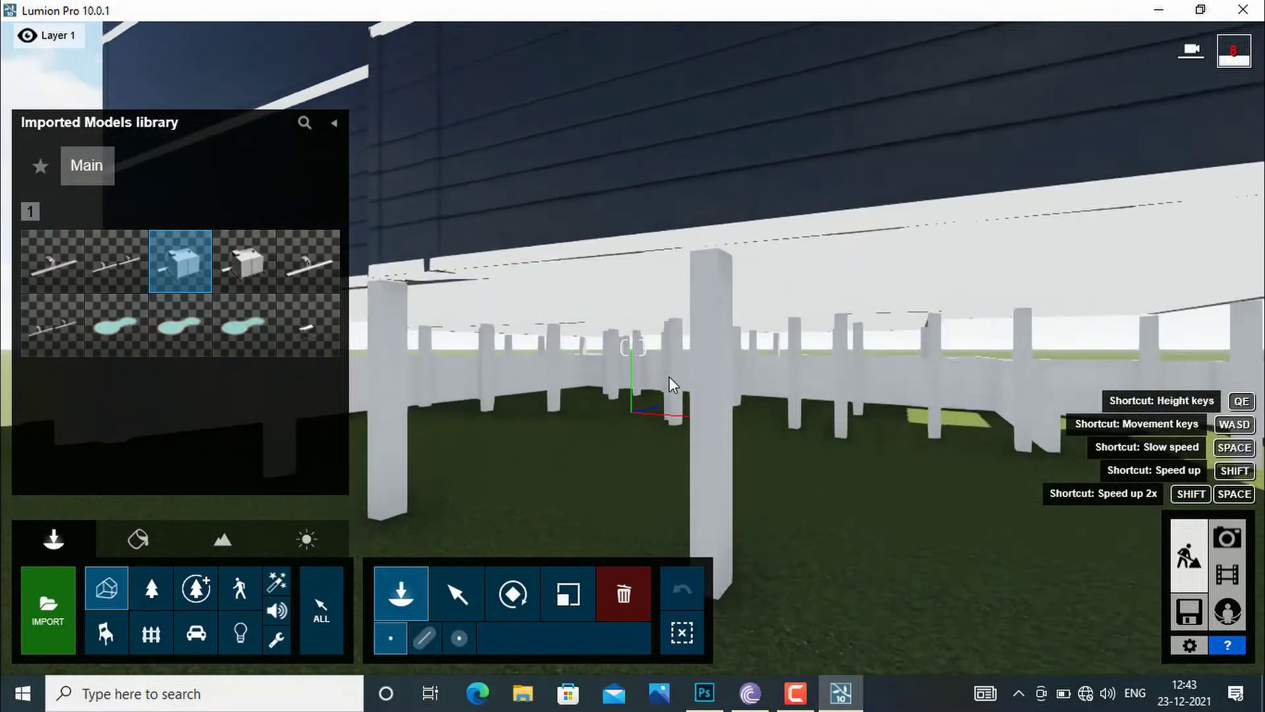
pyautogui.press('s')
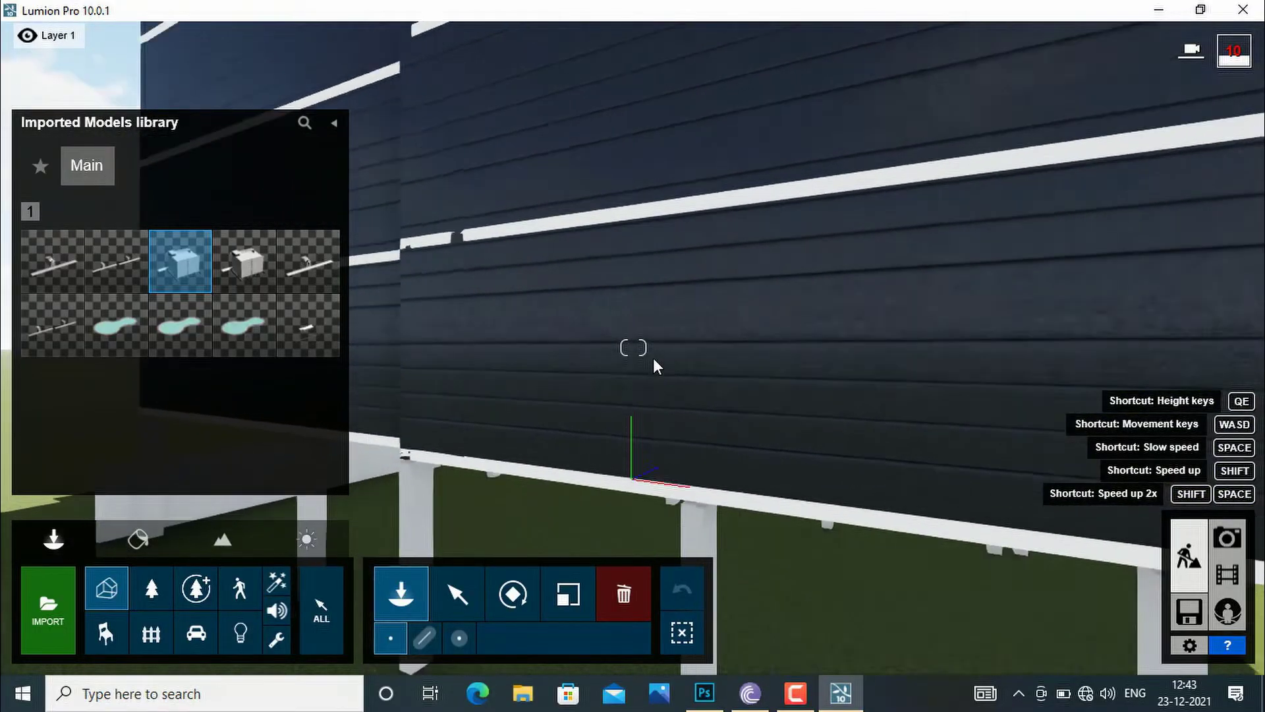
pyautogui.scroll(-5, 654, 356)
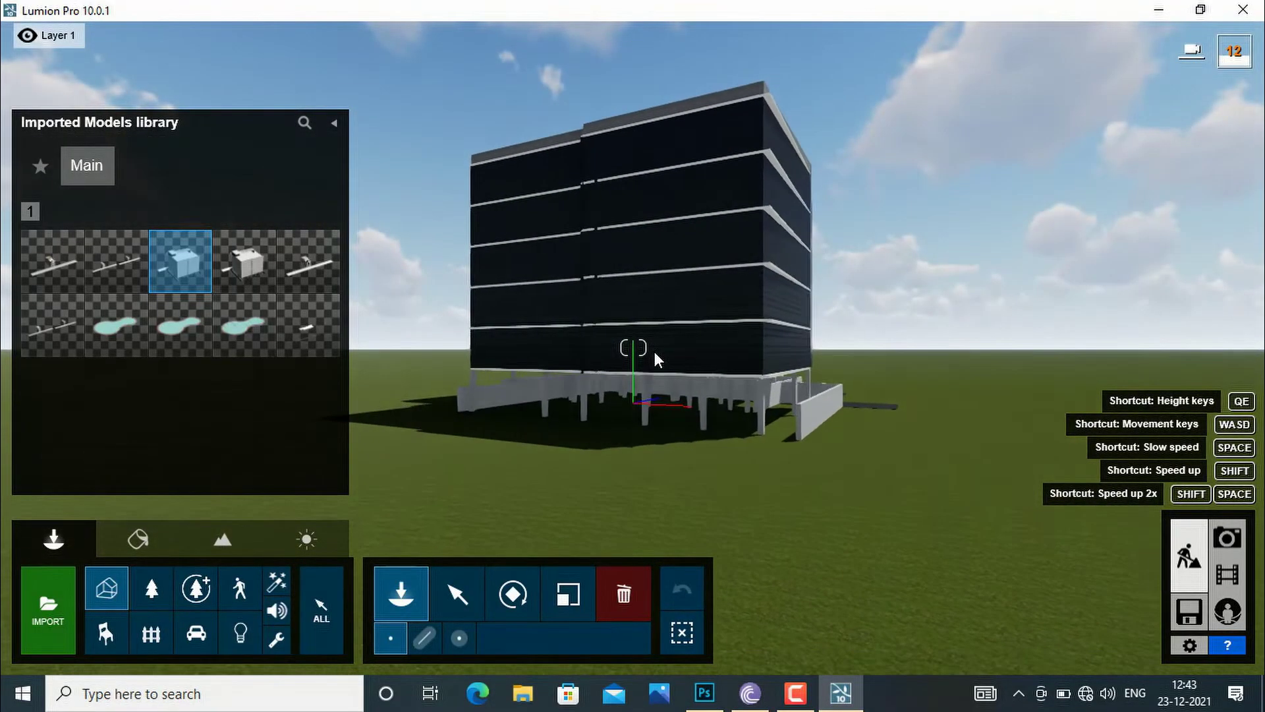
pyautogui.moveTo(654, 350); pyautogui.dragTo(797, 332, button='right')
pyautogui.press('w')
pyautogui.press('d')
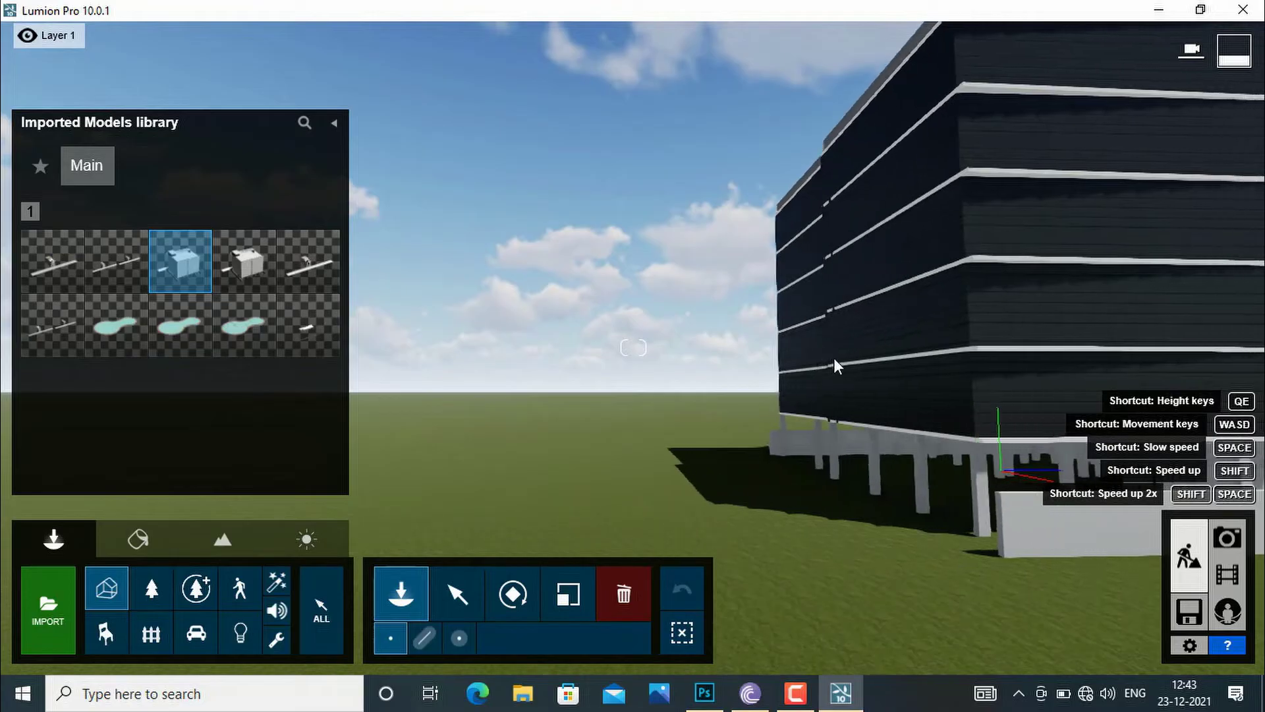
pyautogui.press('w')
pyautogui.press('d')
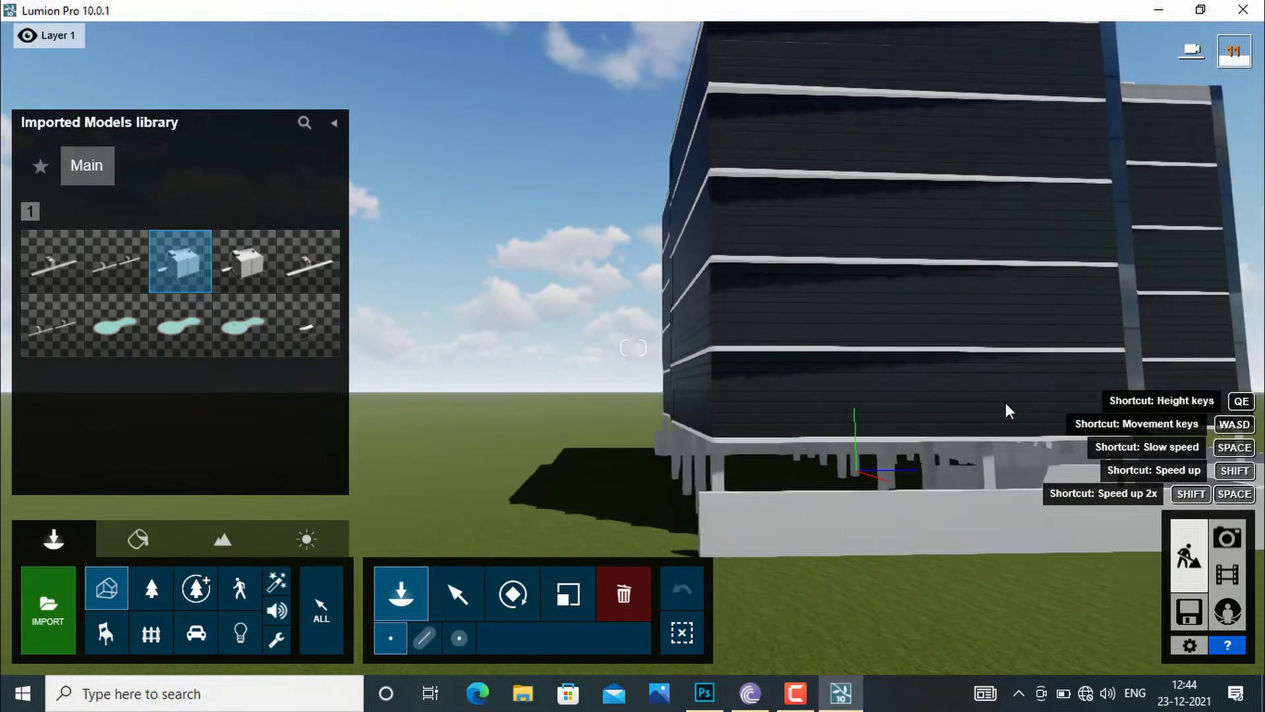
# - Circle toward the glass stair shaft and pull back with S to frame the whole hospital
pyautogui.moveTo(1054, 402); pyautogui.dragTo(1007, 402, button='right')
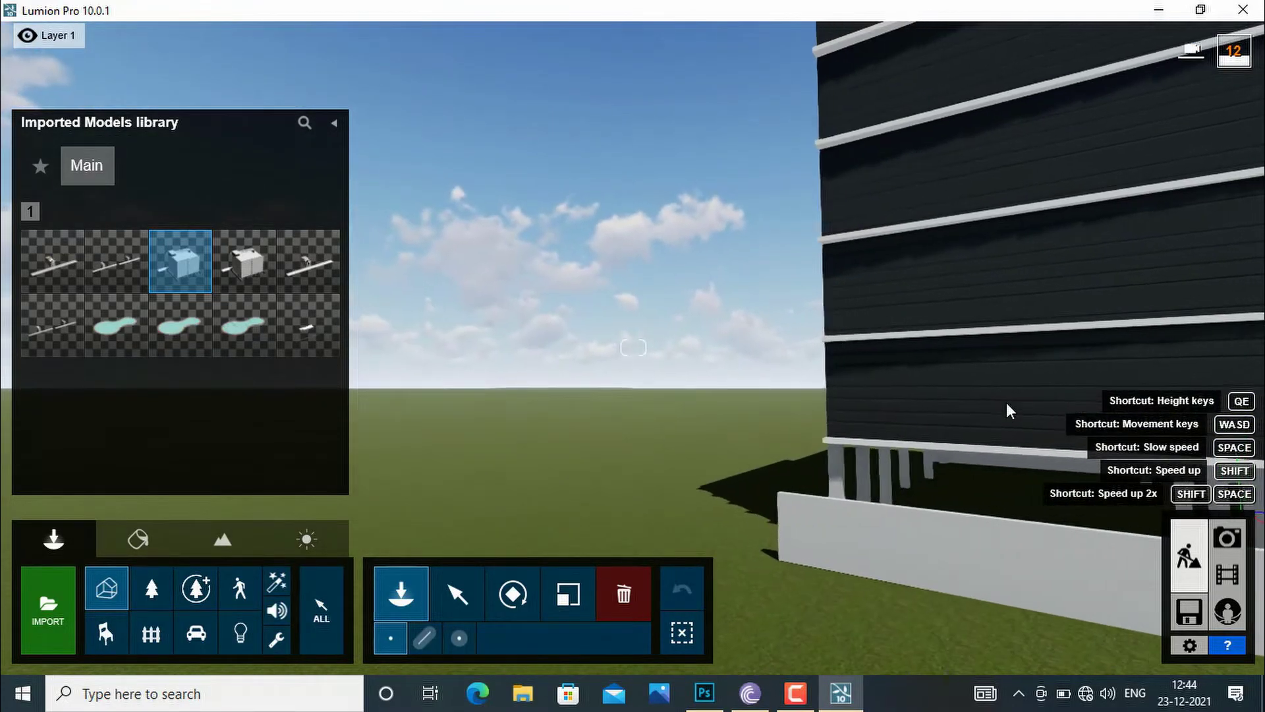
pyautogui.press('w')
pyautogui.press('s')
pyautogui.press('d')
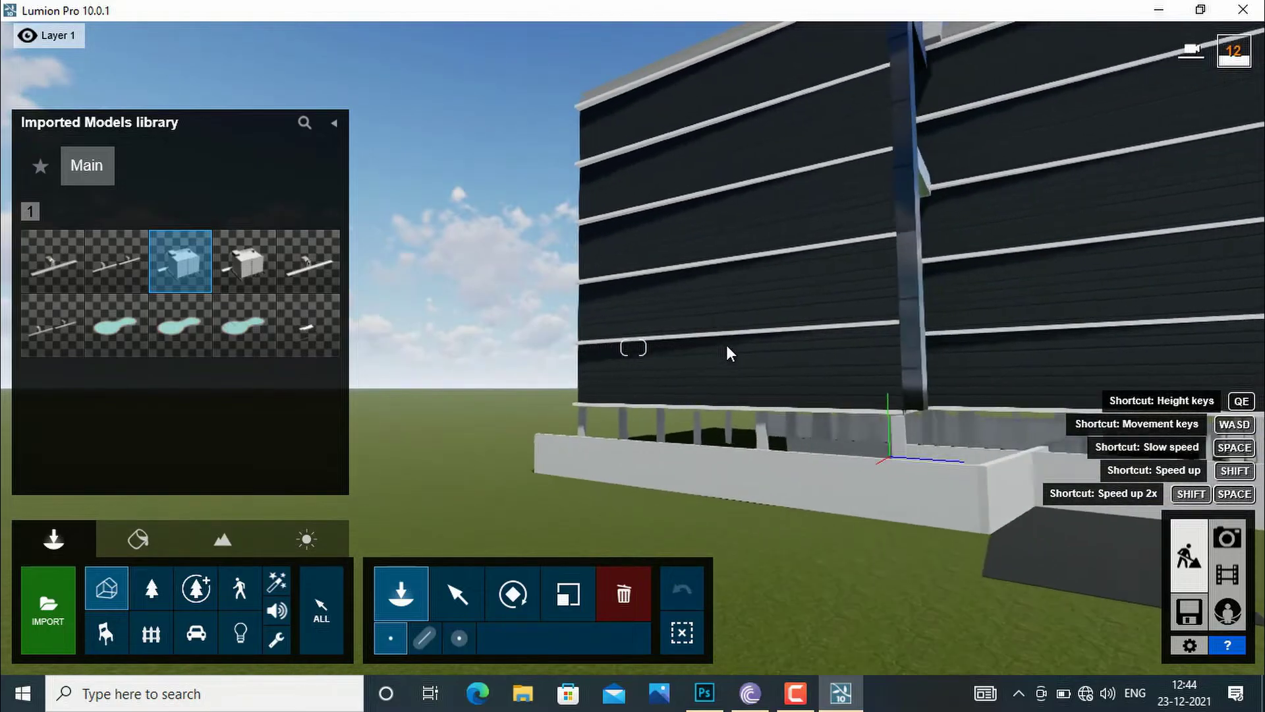
pyautogui.press('d')
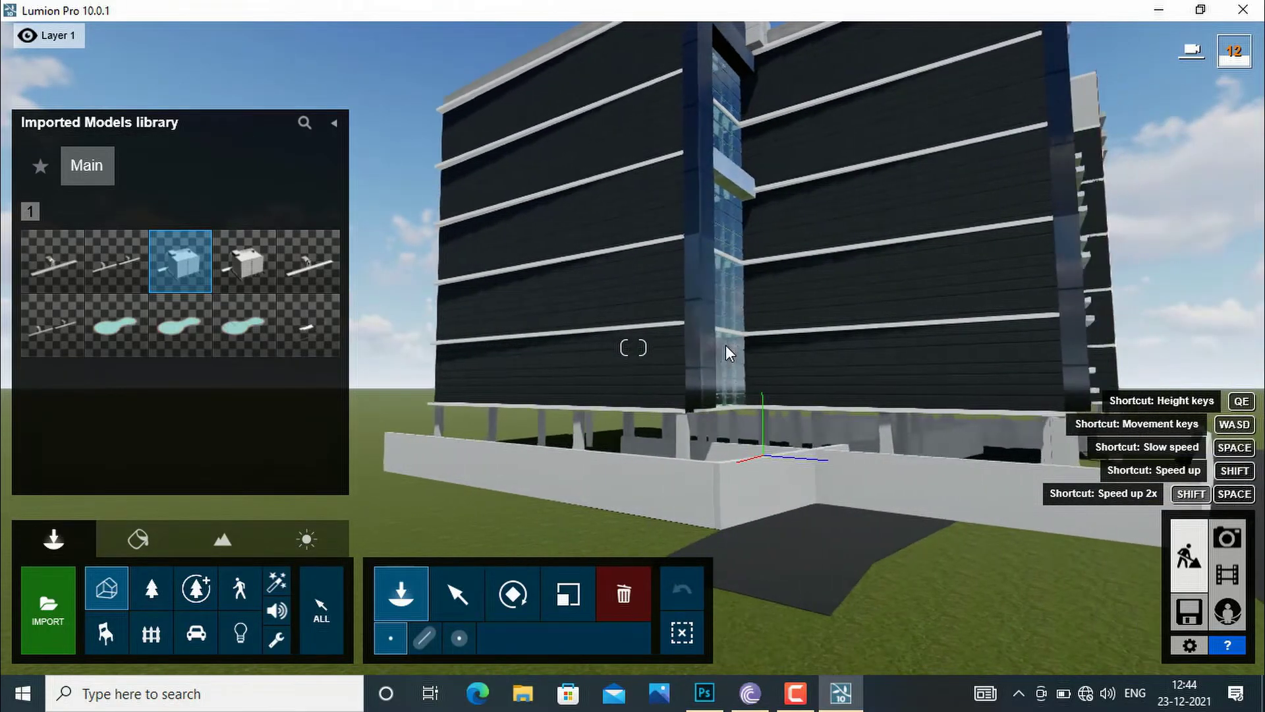
pyautogui.moveTo(1016, 338); pyautogui.dragTo(923, 338, button='right')
pyautogui.press('s')
pyautogui.press('d')
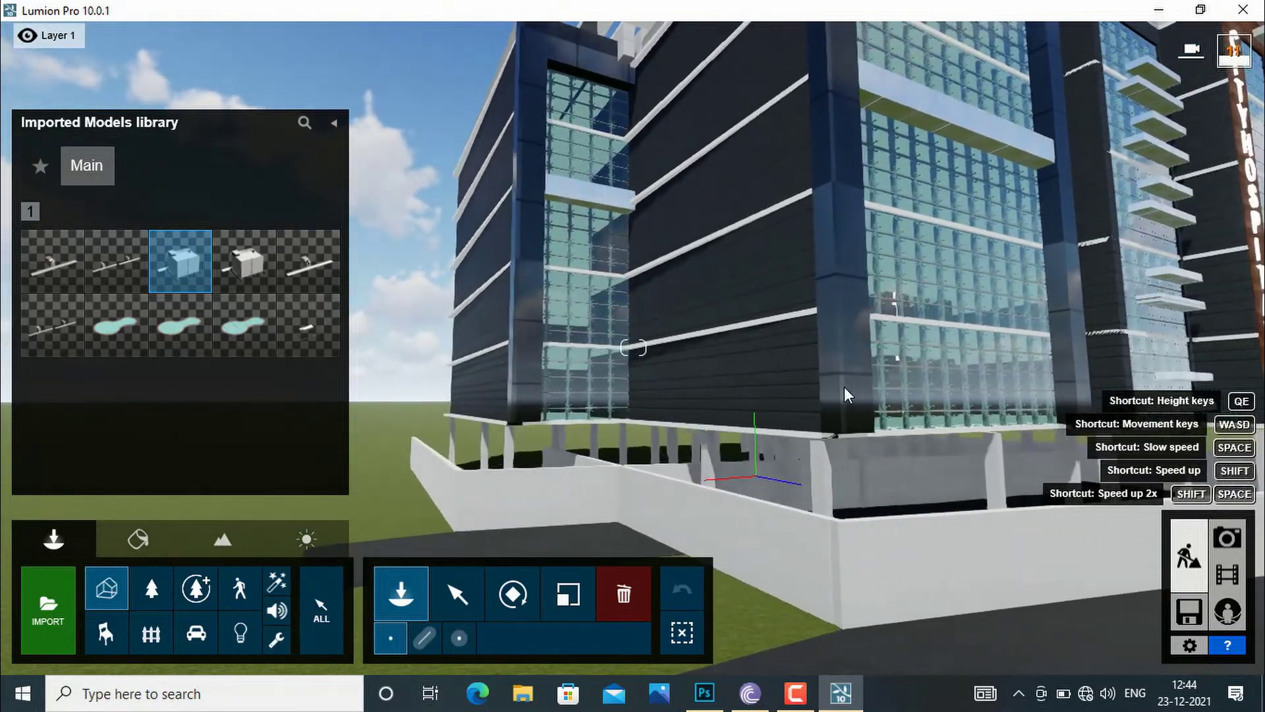
pyautogui.press('s')
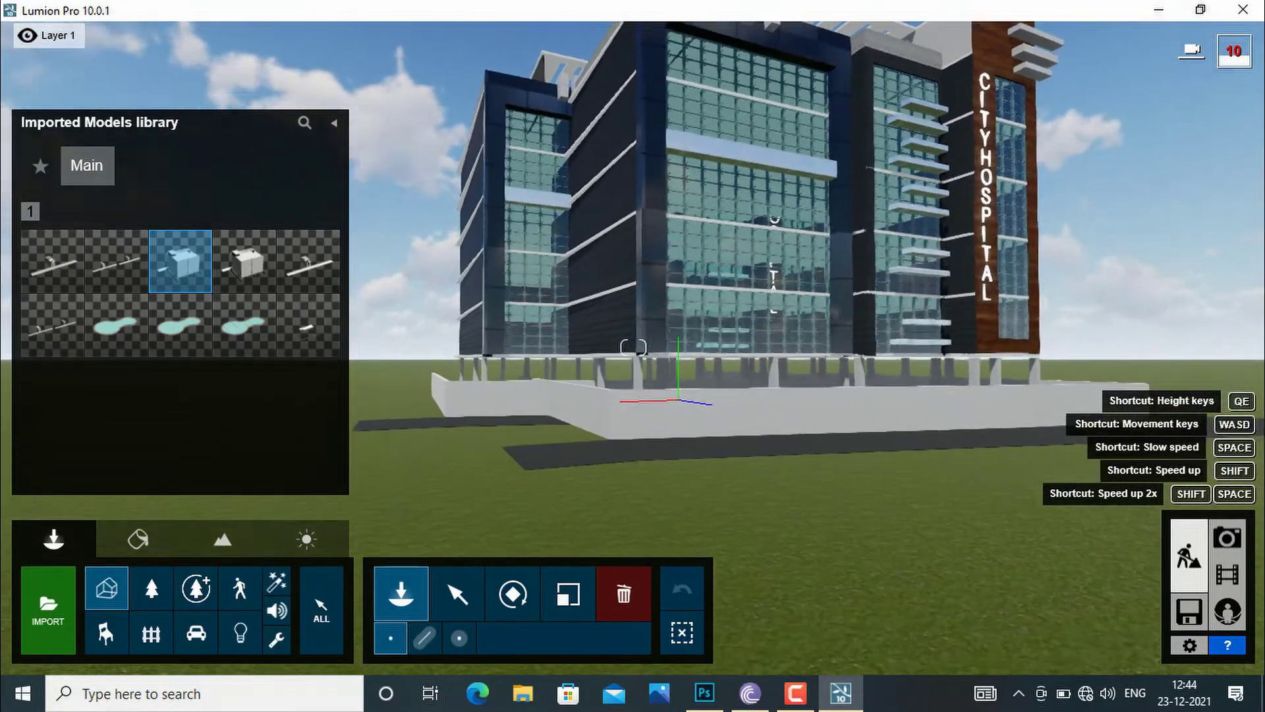
pyautogui.press('w')
pyautogui.moveTo(633, 347); pyautogui.dragTo(557, 329, button='right')
pyautogui.moveTo(800, 427); pyautogui.dragTo(818, 429, button='right')
pyautogui.press('s')
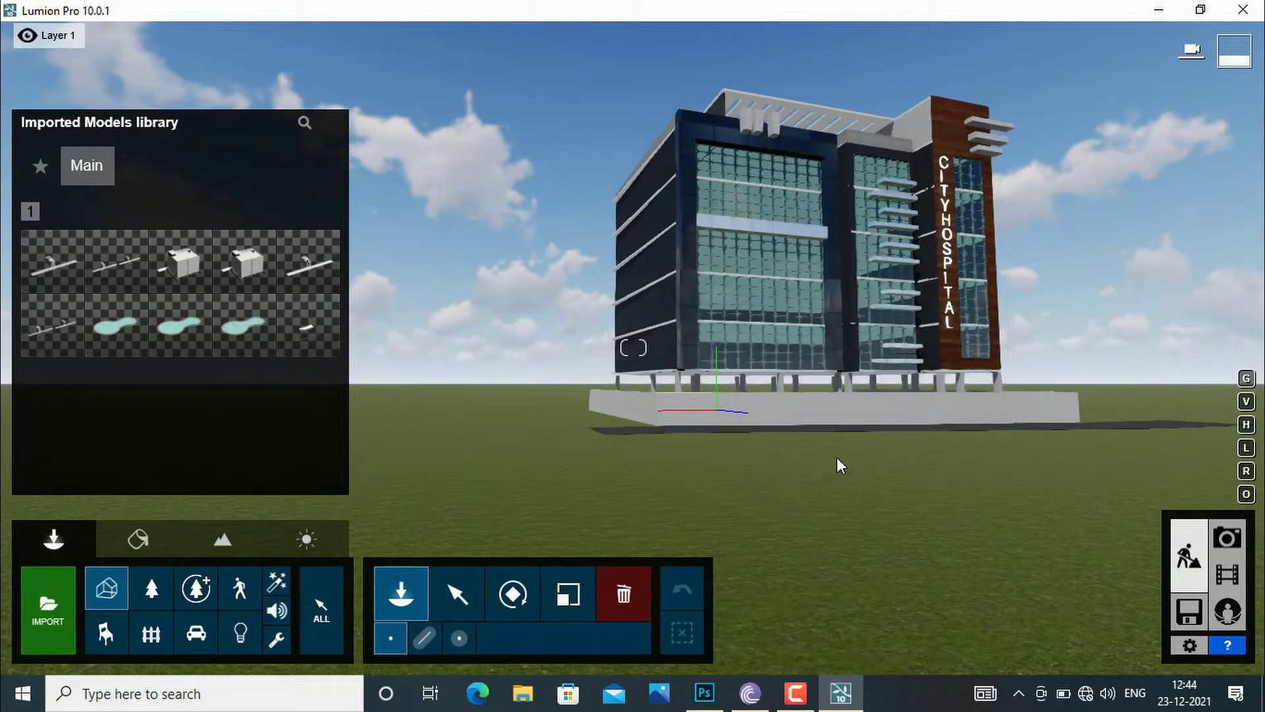
# - Look through the Materials, Landscape and Objects tabs, ending in the Weather settings
pyautogui.click(140, 541)
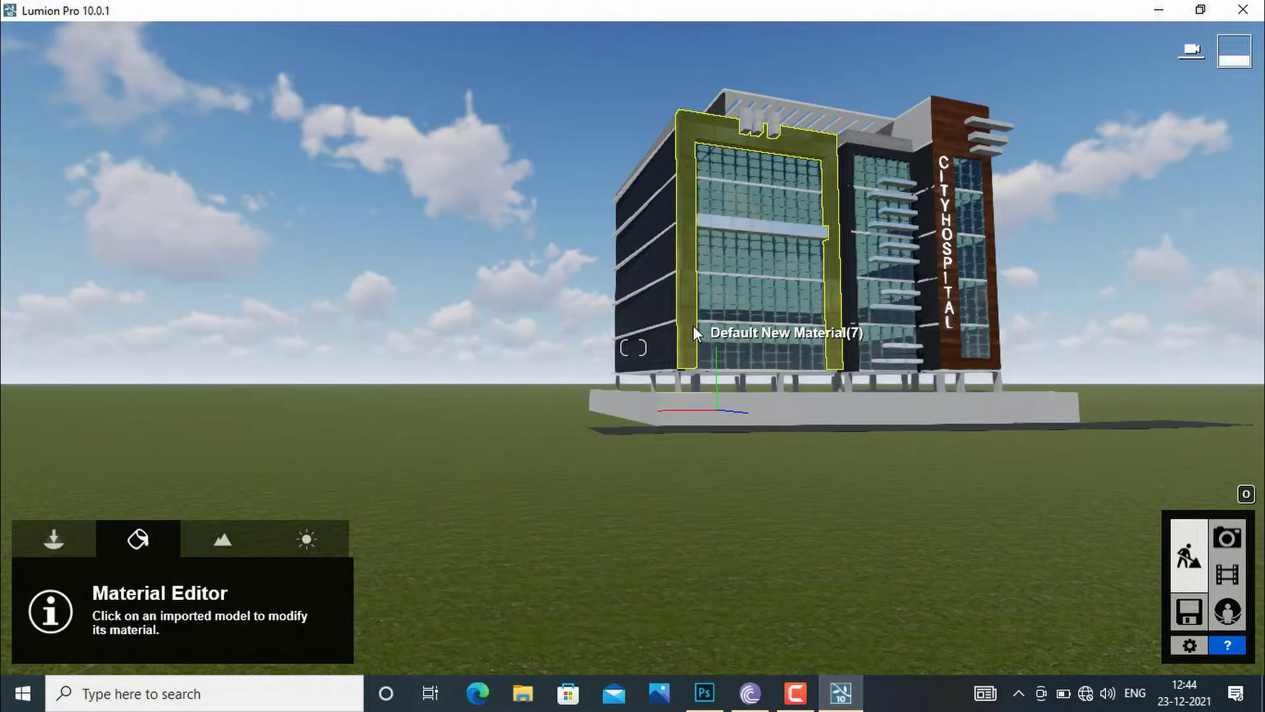
pyautogui.click(219, 537)
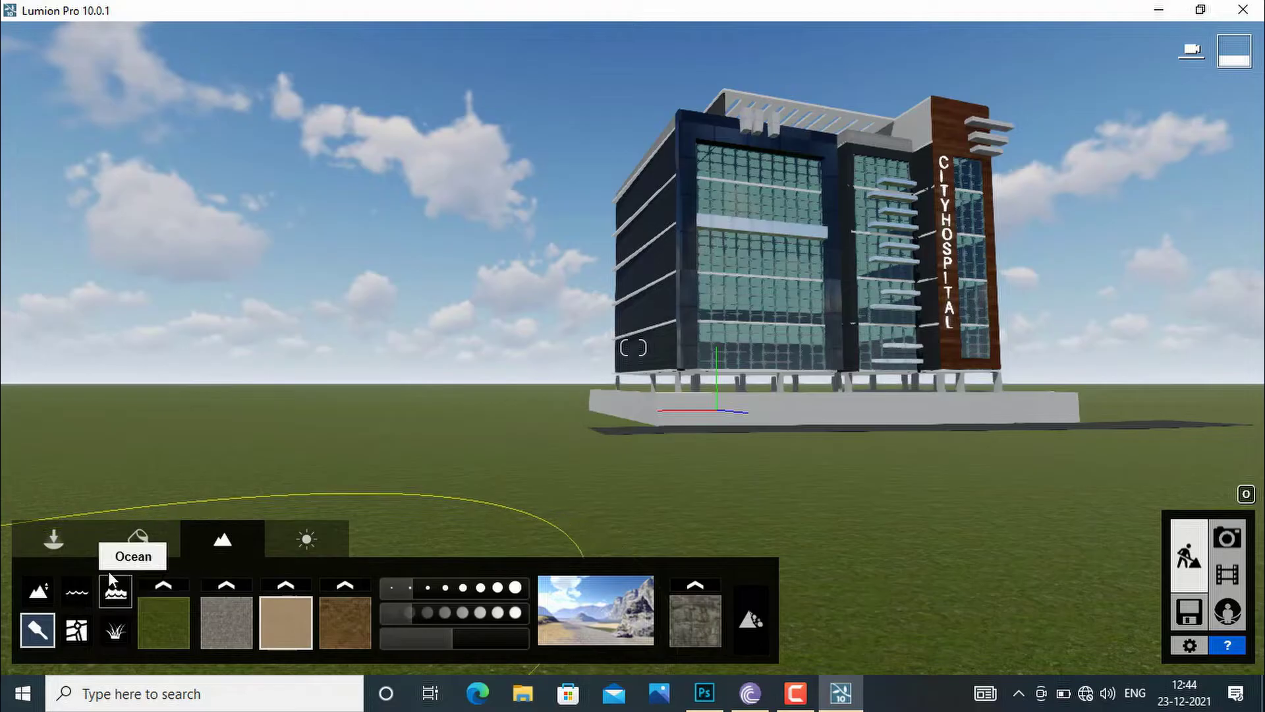
pyautogui.click(54, 539)
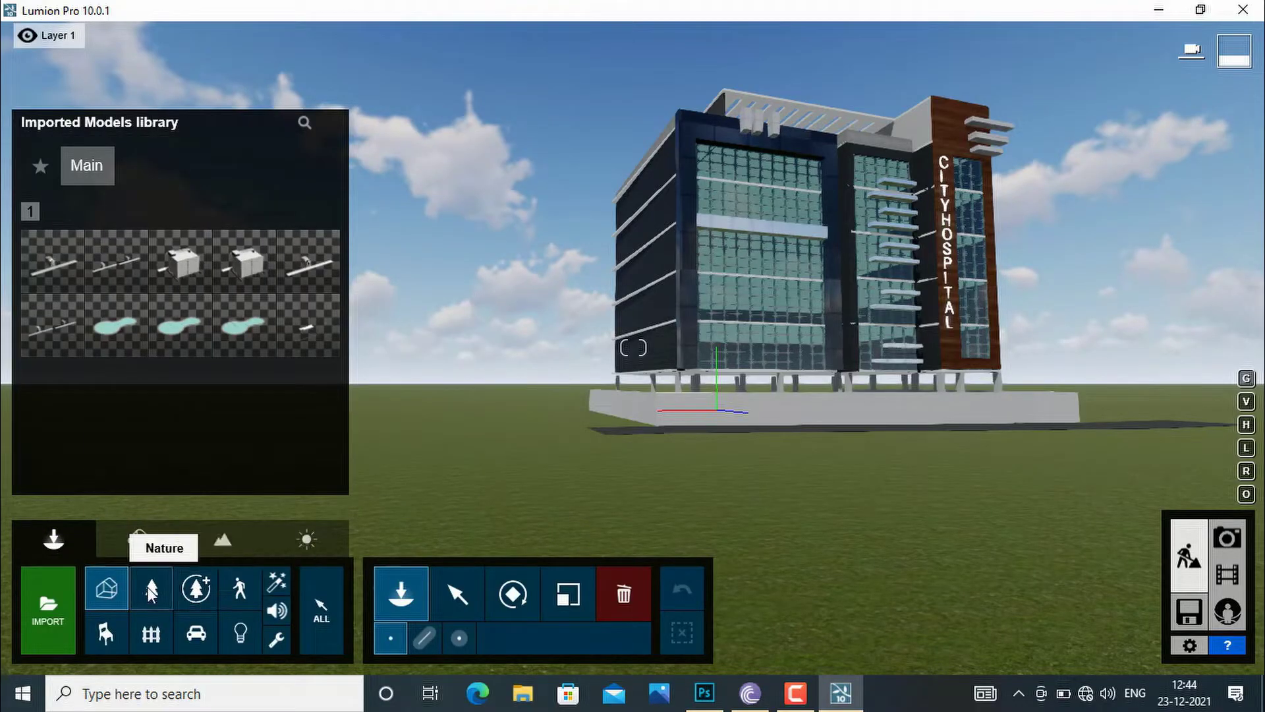
pyautogui.click(307, 539)
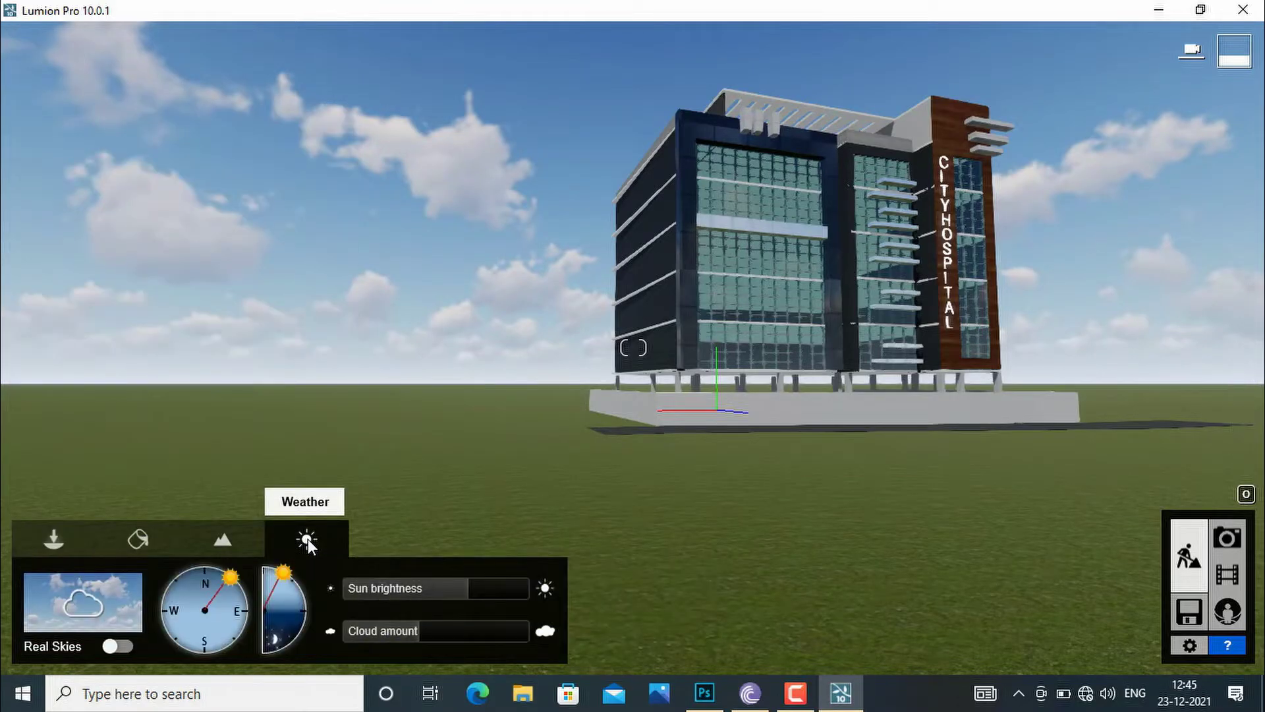
# - Lower the sun height, add more clouds, and reduce sun brightness from 0.8 to 0.6
pyautogui.moveTo(289, 575); pyautogui.dragTo(212, 565)
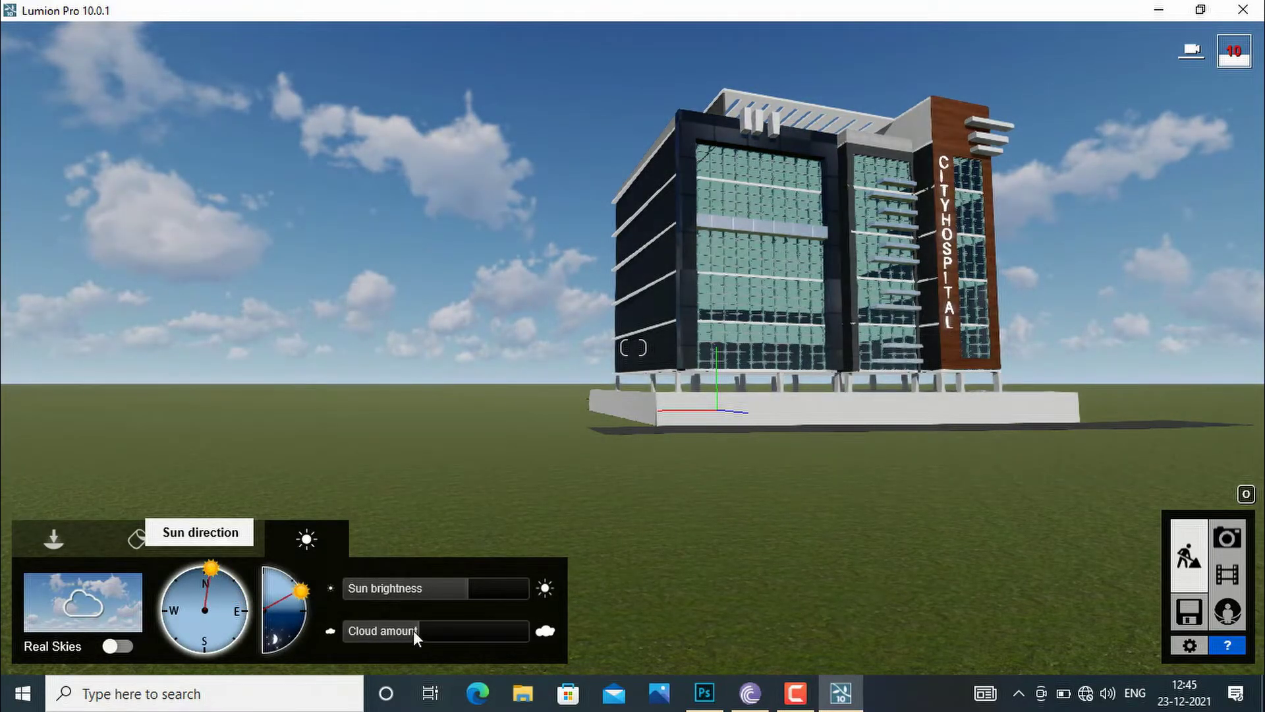
pyautogui.moveTo(413, 631)
pyautogui.mouseDown()
pyautogui.moveTo(476, 630)
pyautogui.moveTo(416, 631)
pyautogui.mouseUp()
pyautogui.moveTo(462, 588); pyautogui.dragTo(500, 590)
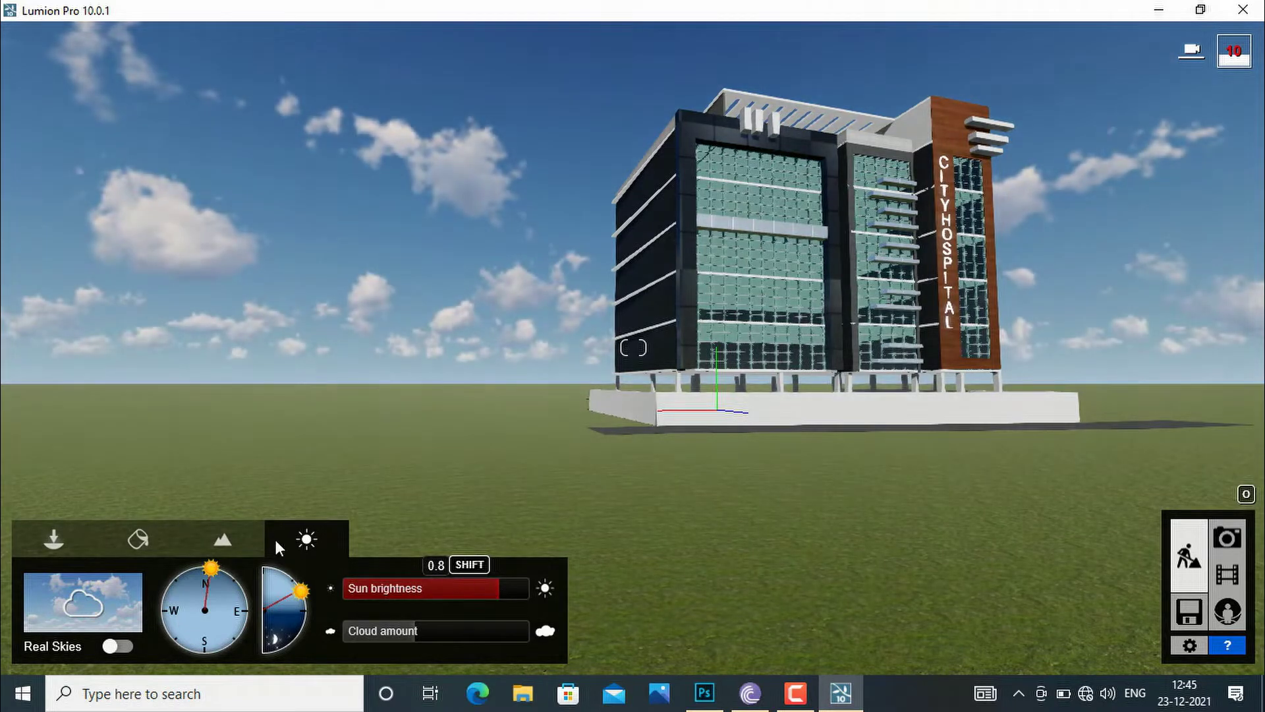
# - Browse the Nature library's conifer, palm, leafless tree and flower categories
pyautogui.click(52, 540)
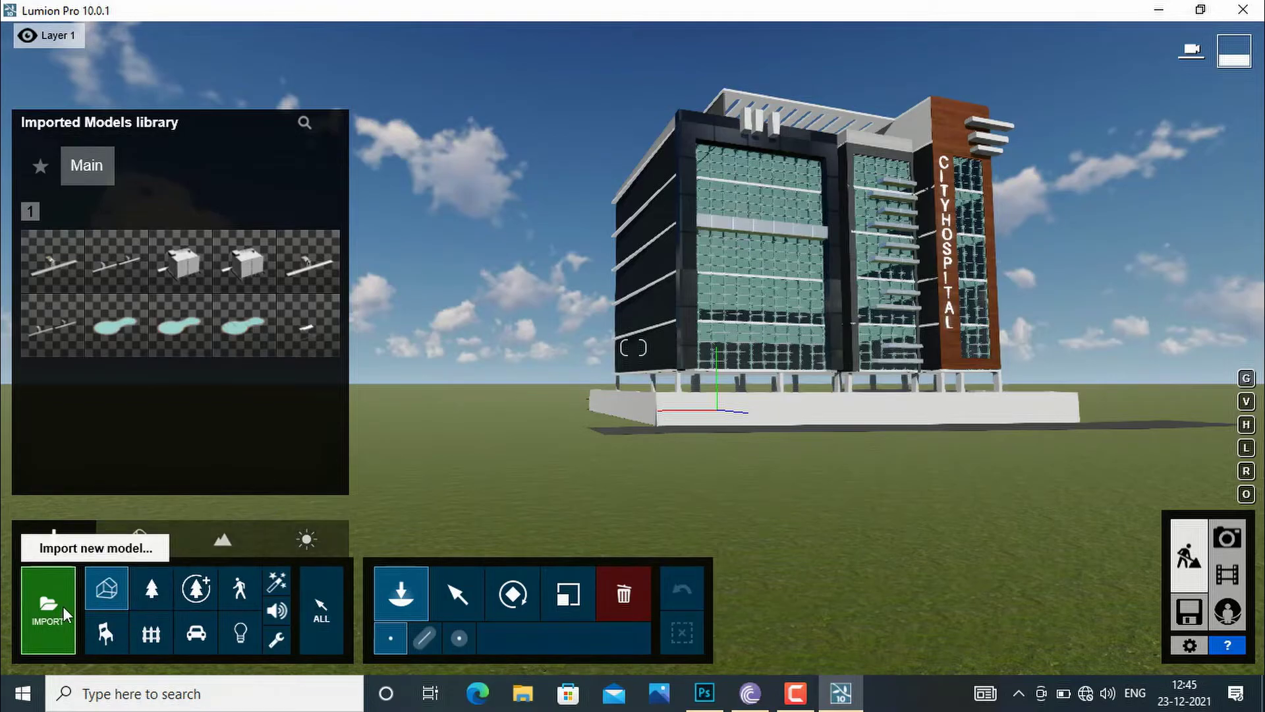
pyautogui.click(151, 597)
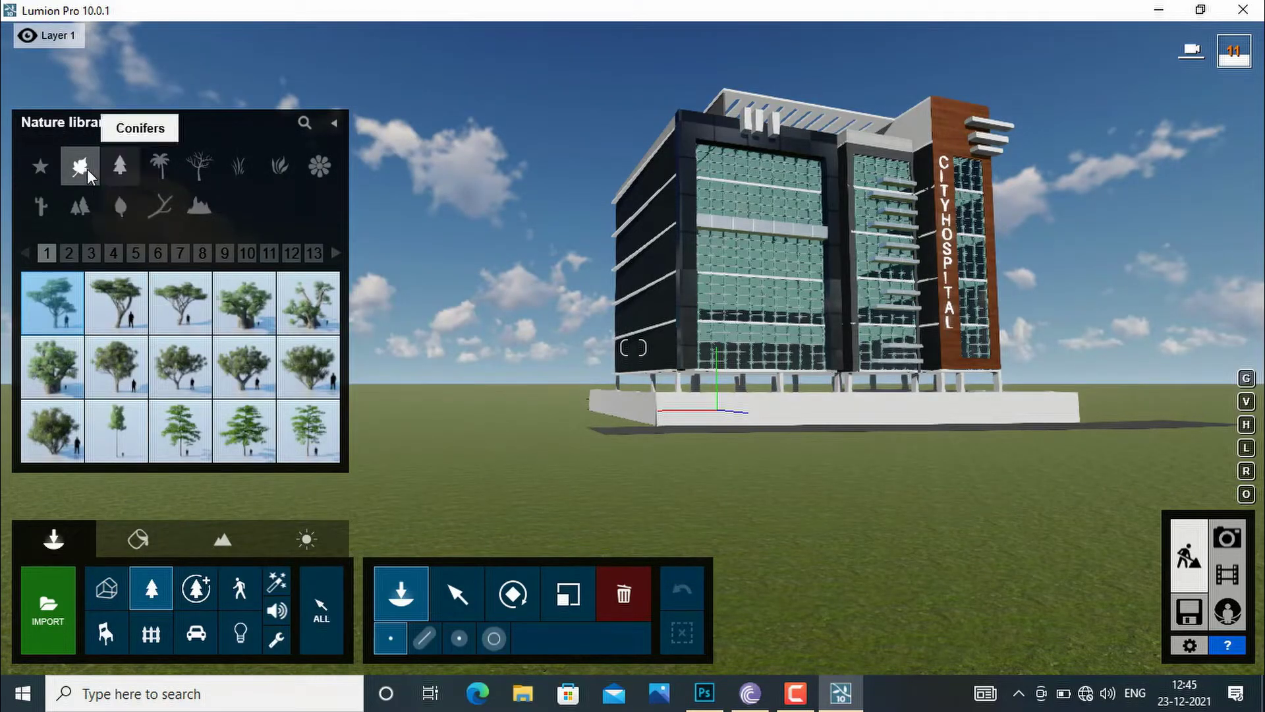
pyautogui.click(122, 167)
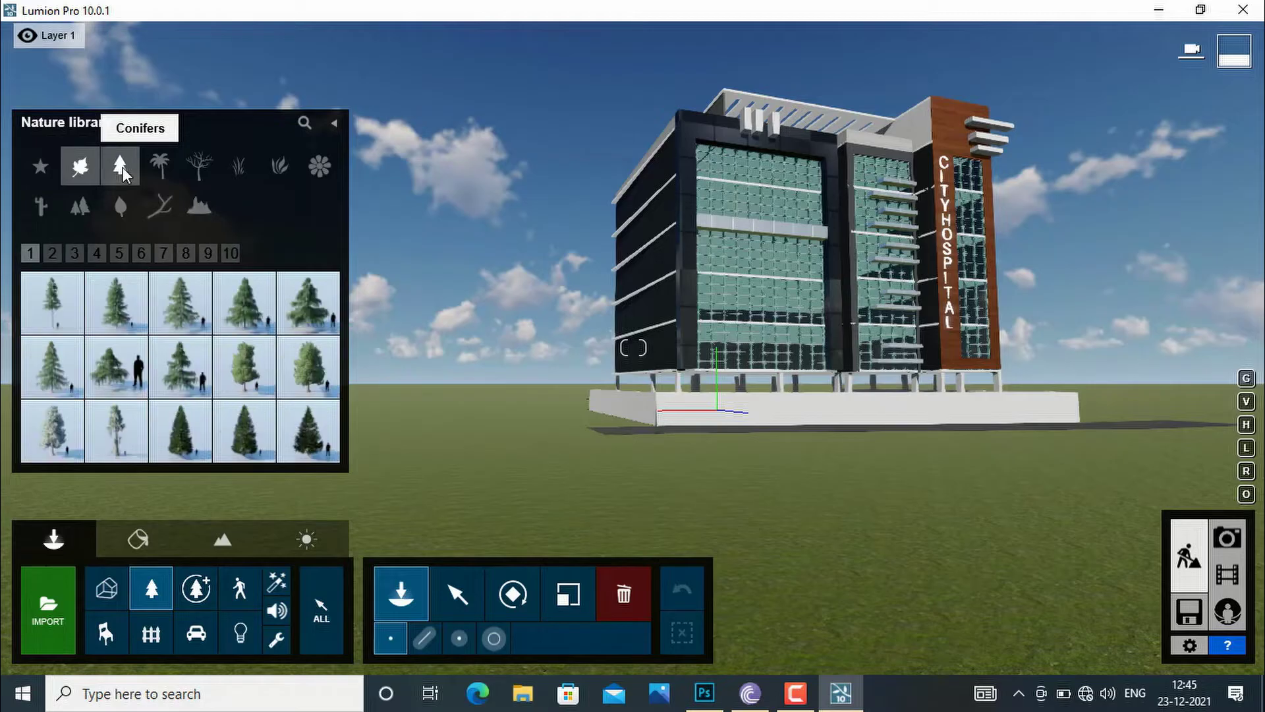
pyautogui.click(164, 160)
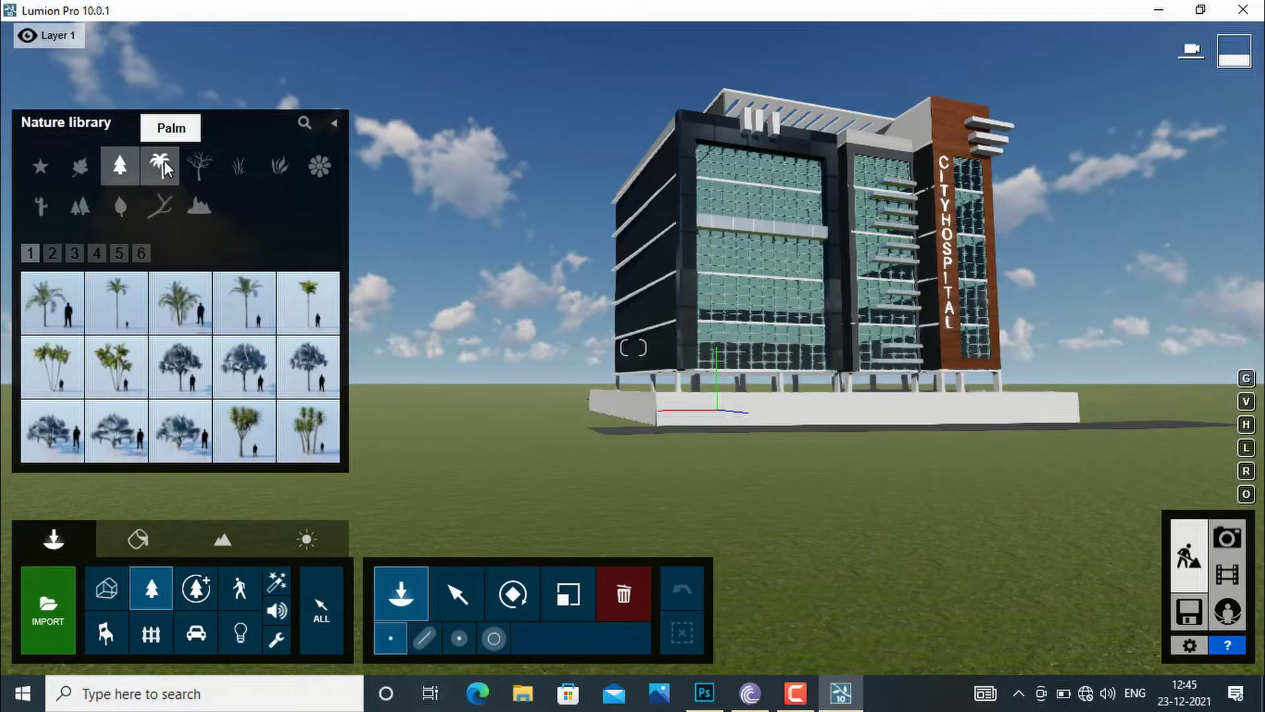
pyautogui.click(205, 173)
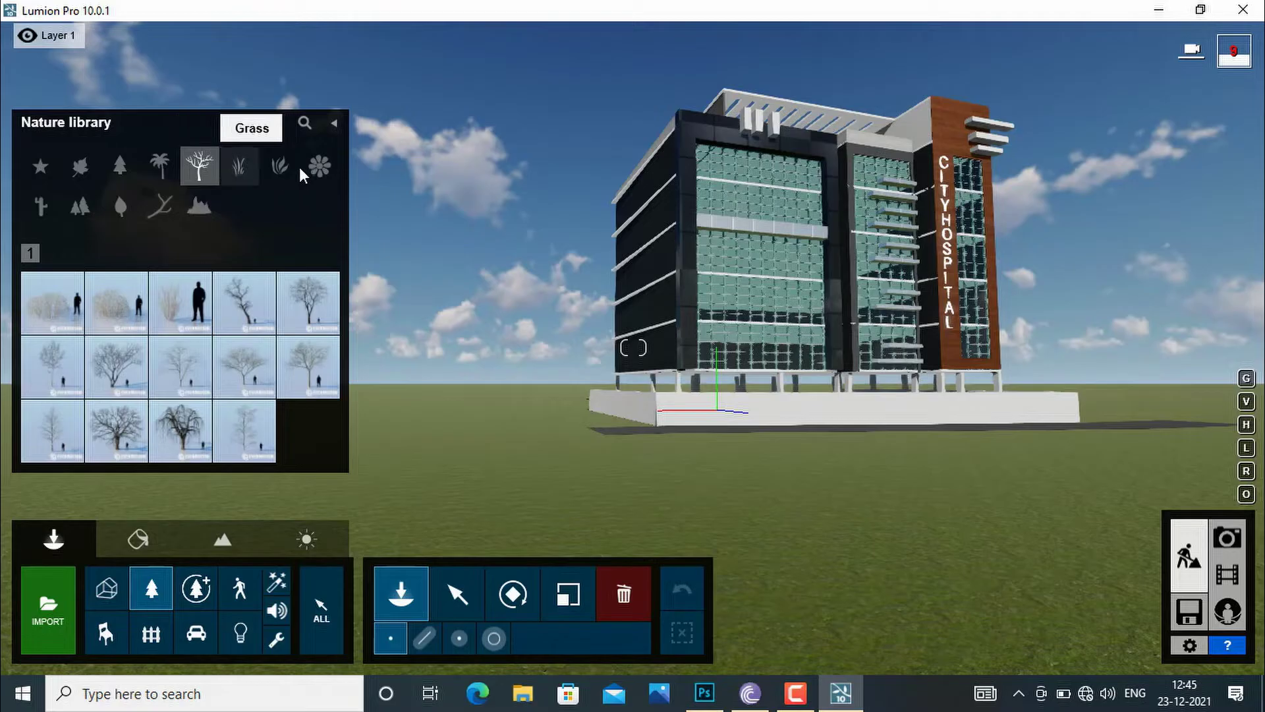
pyautogui.click(319, 172)
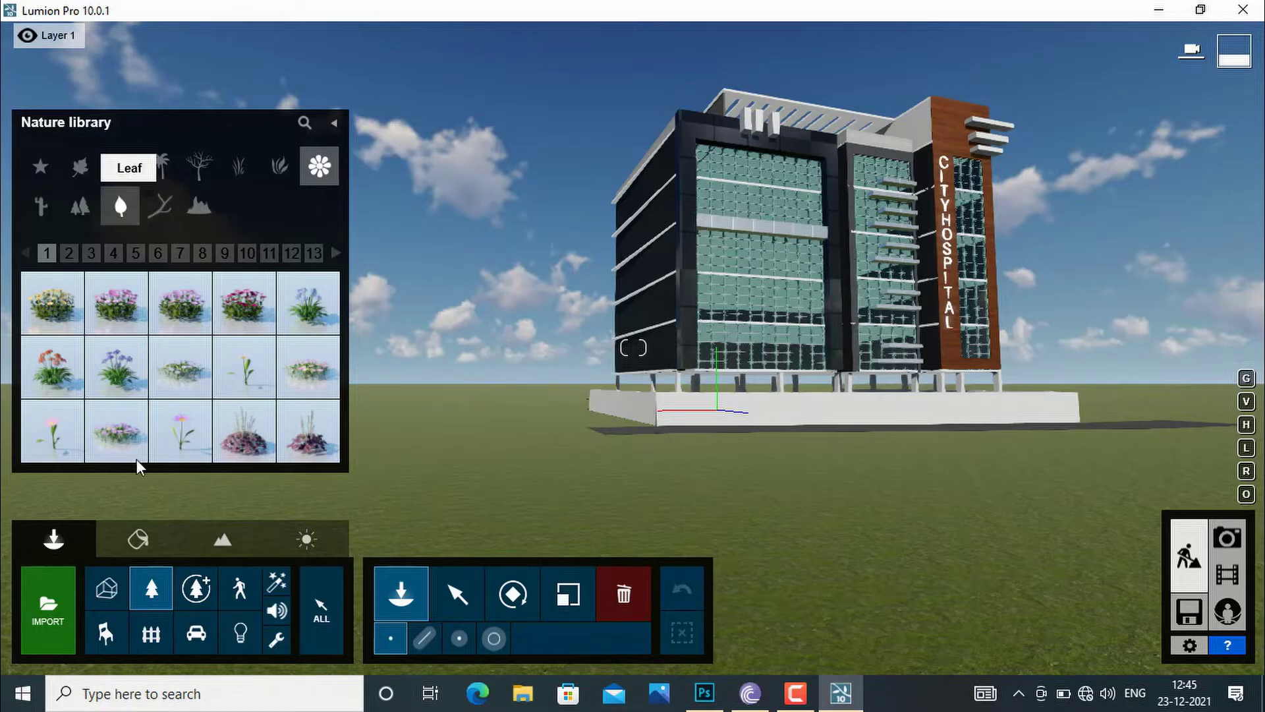
# - Go to page 3 of Fine-detail Nature and mark the first tree as a favourite
pyautogui.click(198, 590)
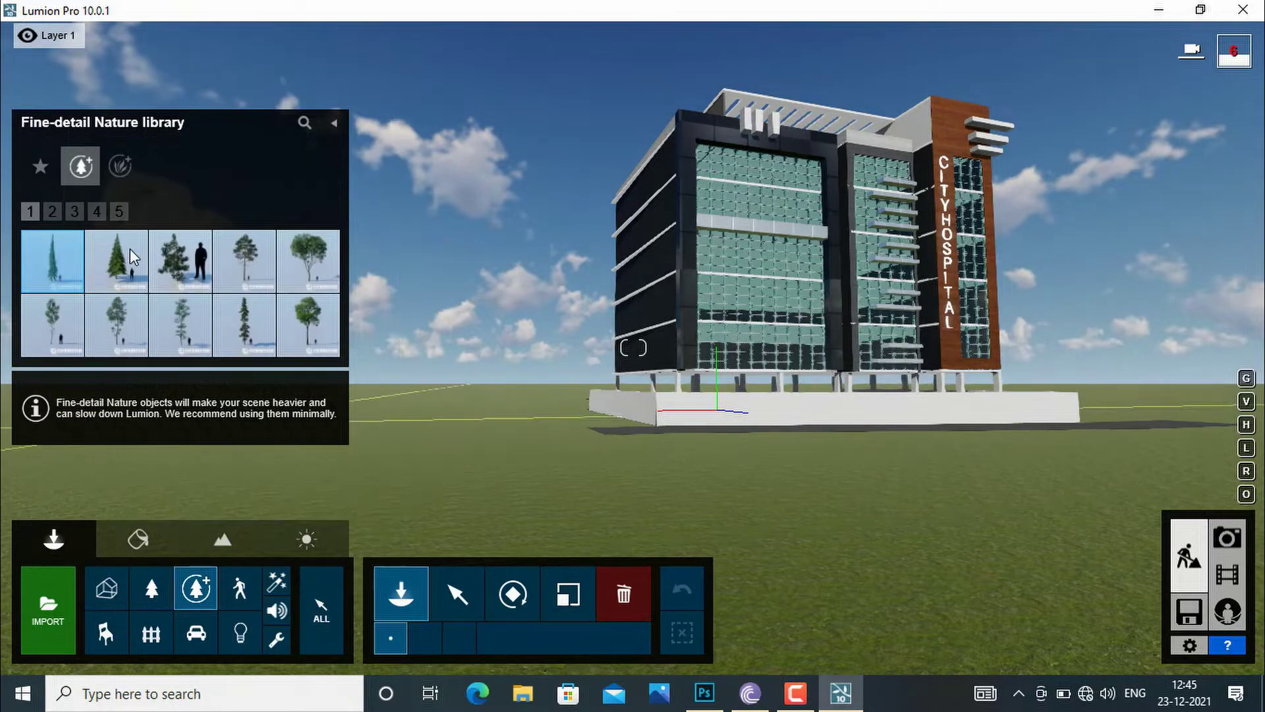
pyautogui.moveTo(129, 248)
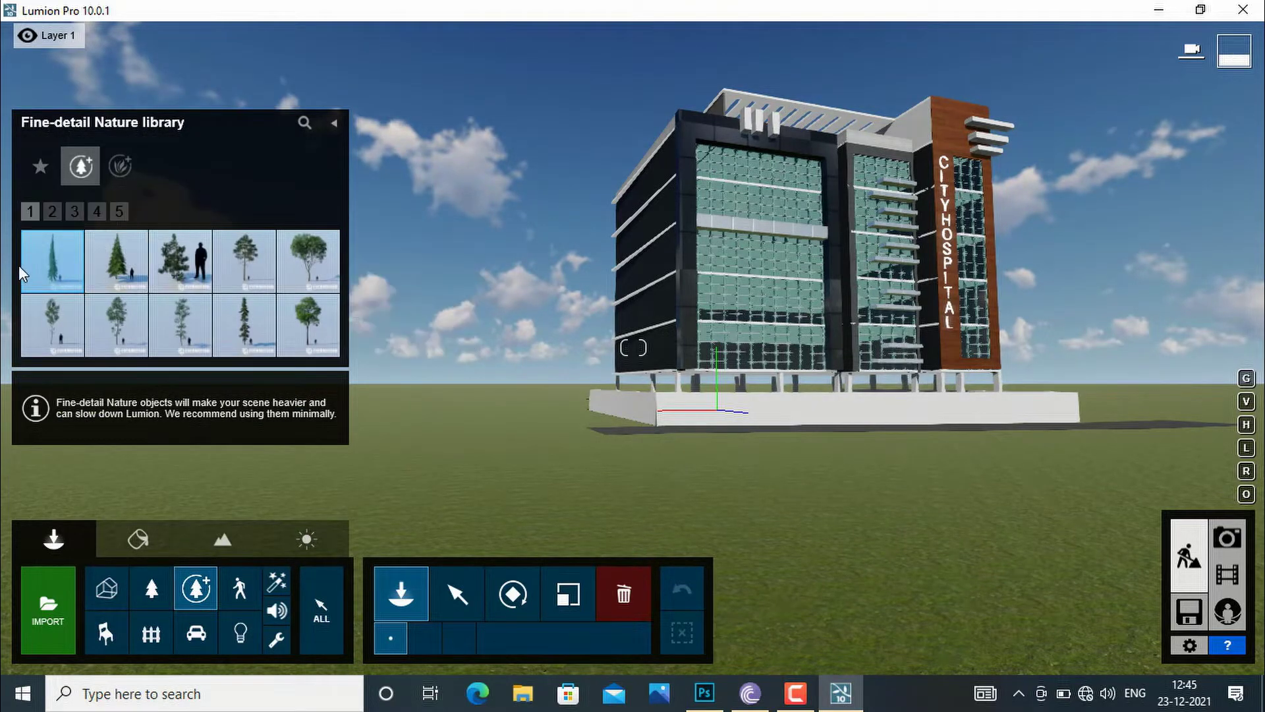
pyautogui.click(73, 212)
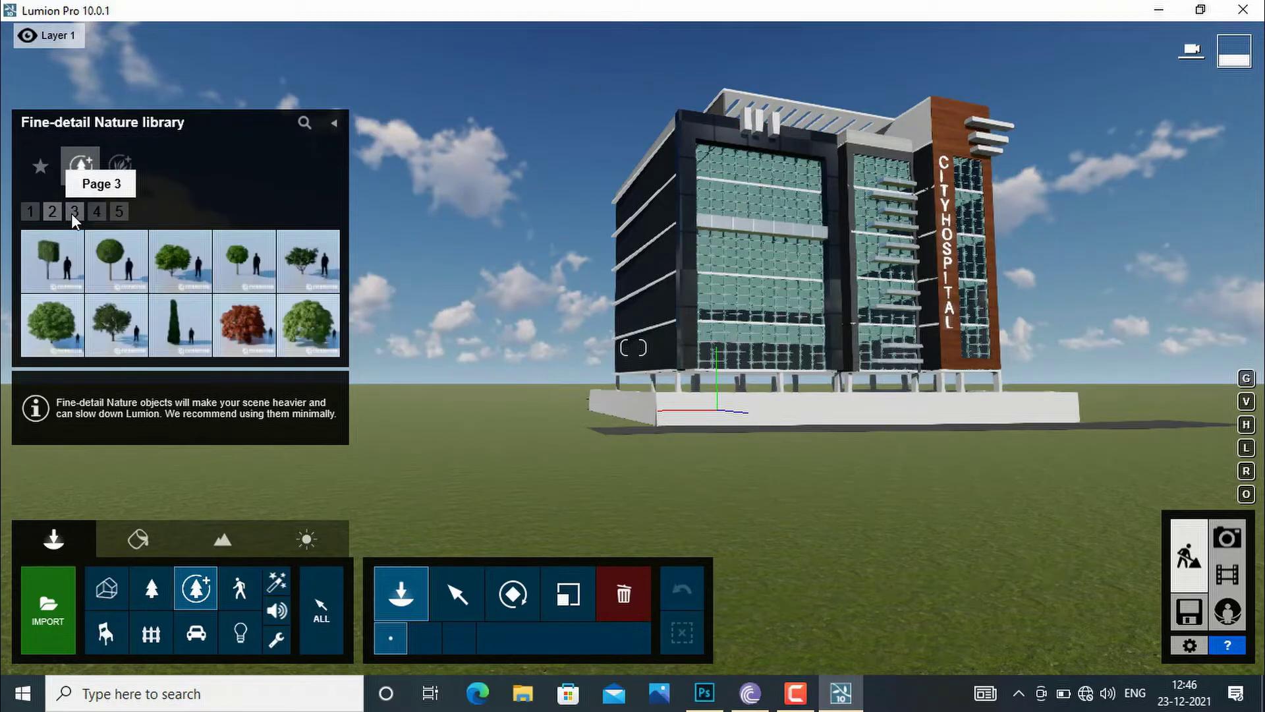
pyautogui.click(31, 249)
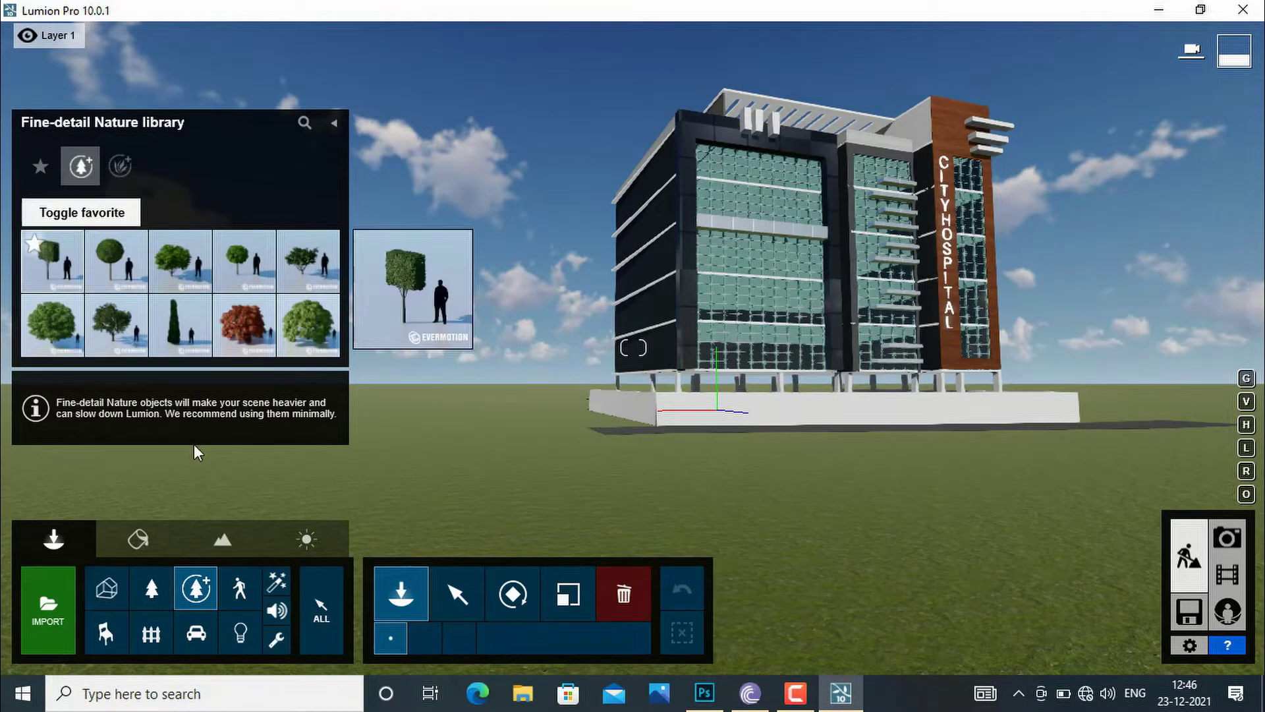
# - Browse the women, boys, girls, pets, birds, farm animals, fish and silhouette categories
pyautogui.click(238, 588)
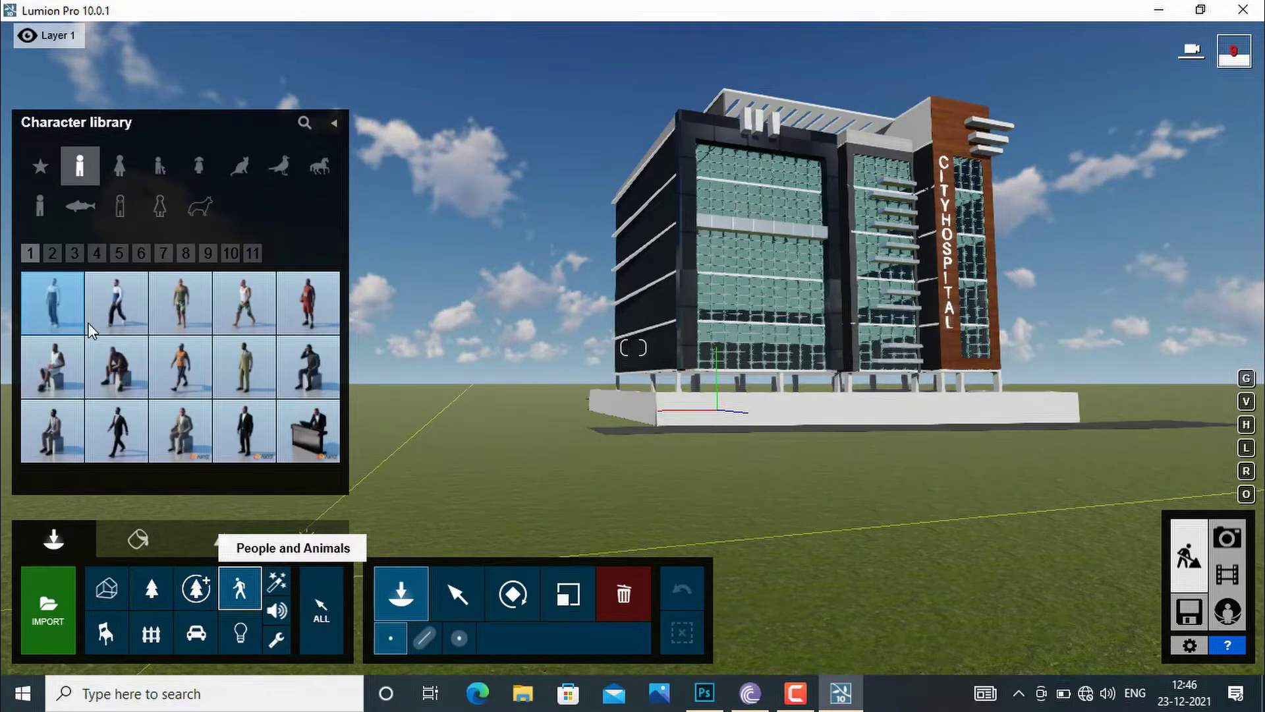
pyautogui.click(120, 168)
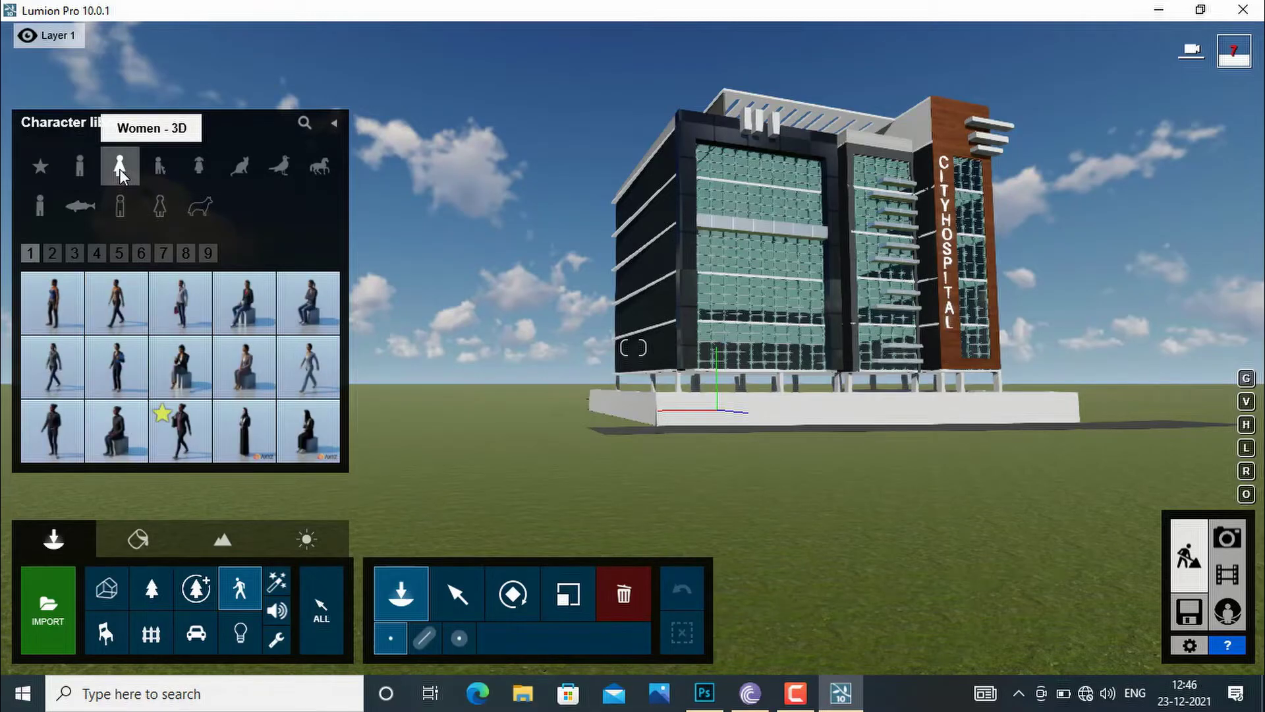
pyautogui.click(163, 175)
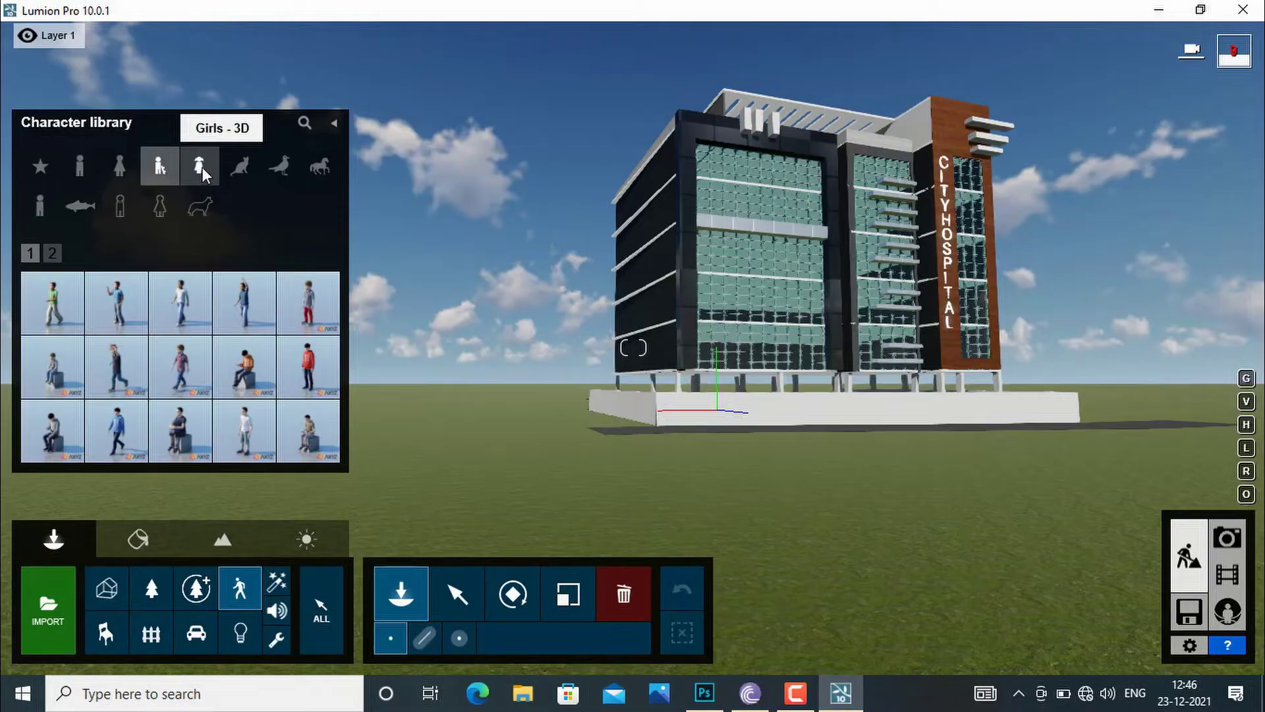
pyautogui.click(201, 168)
pyautogui.click(242, 168)
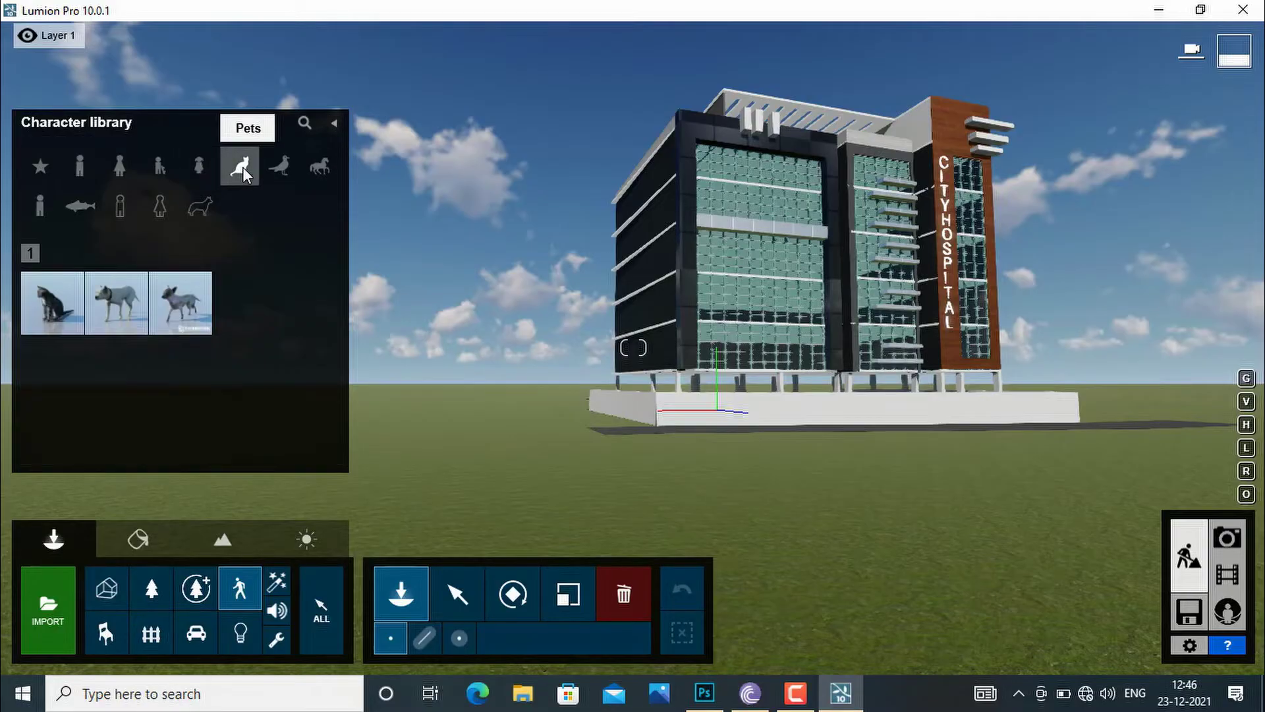
pyautogui.click(281, 167)
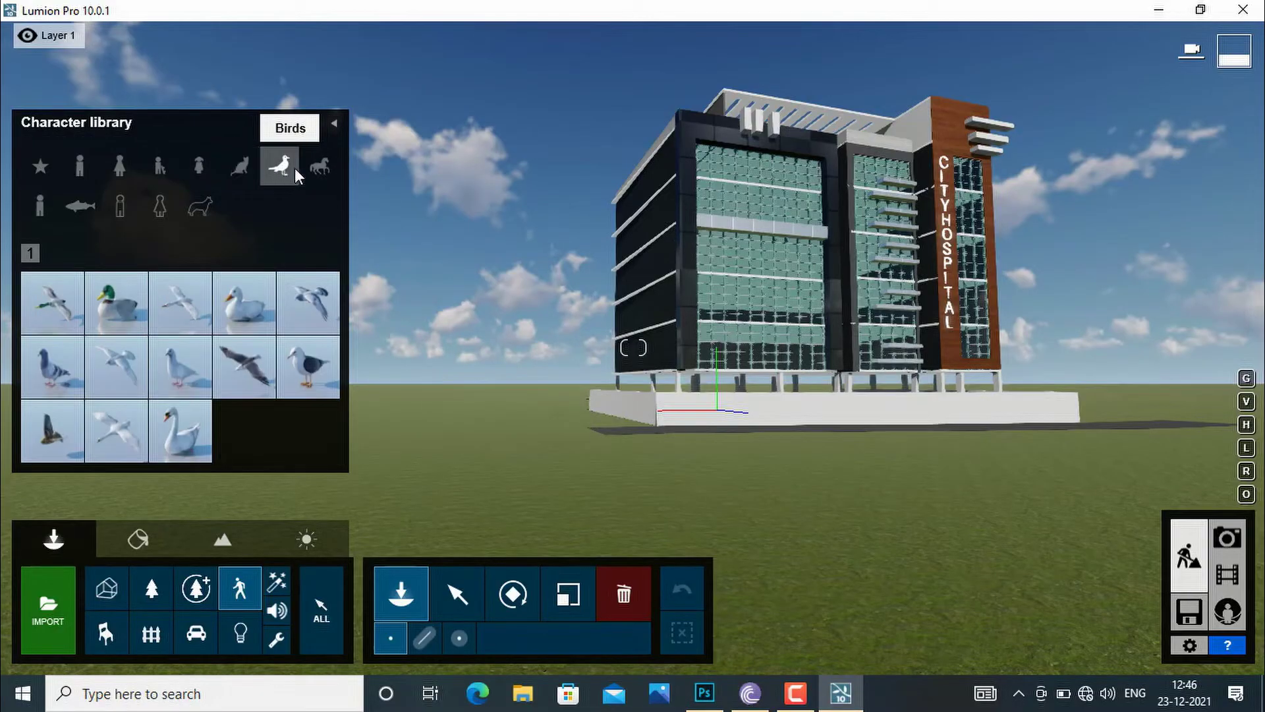
pyautogui.click(329, 164)
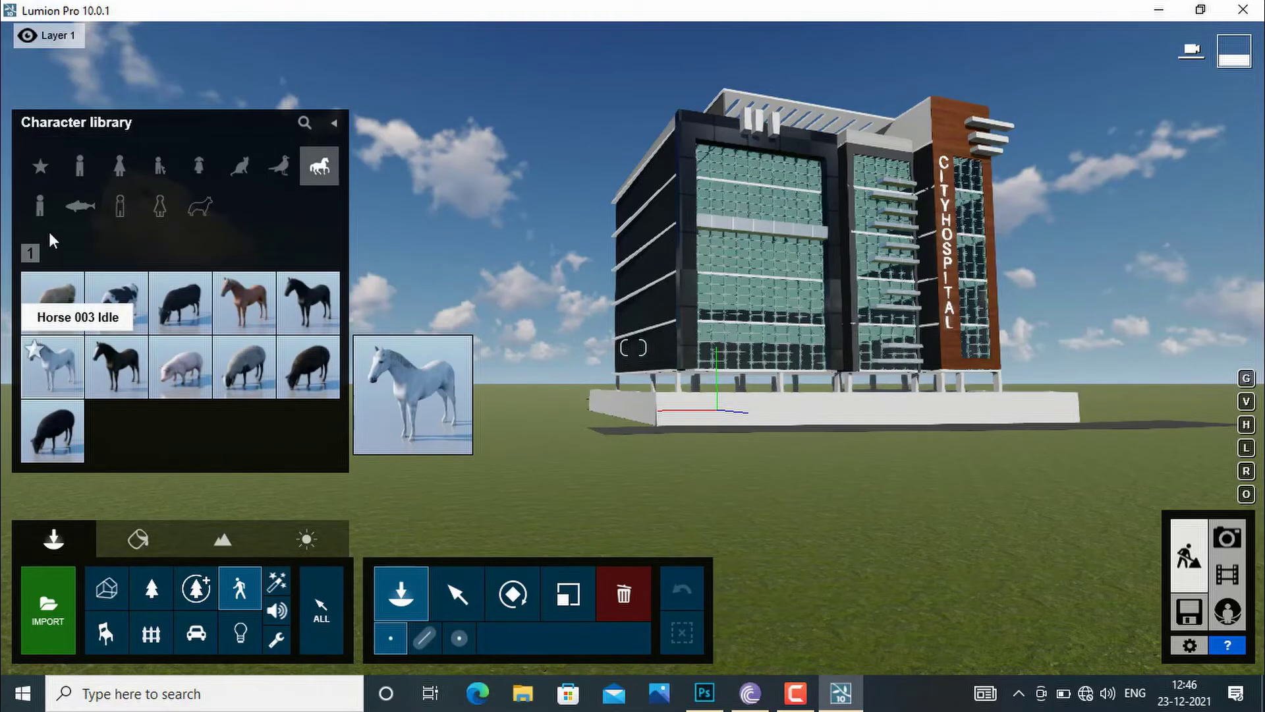
pyautogui.click(90, 205)
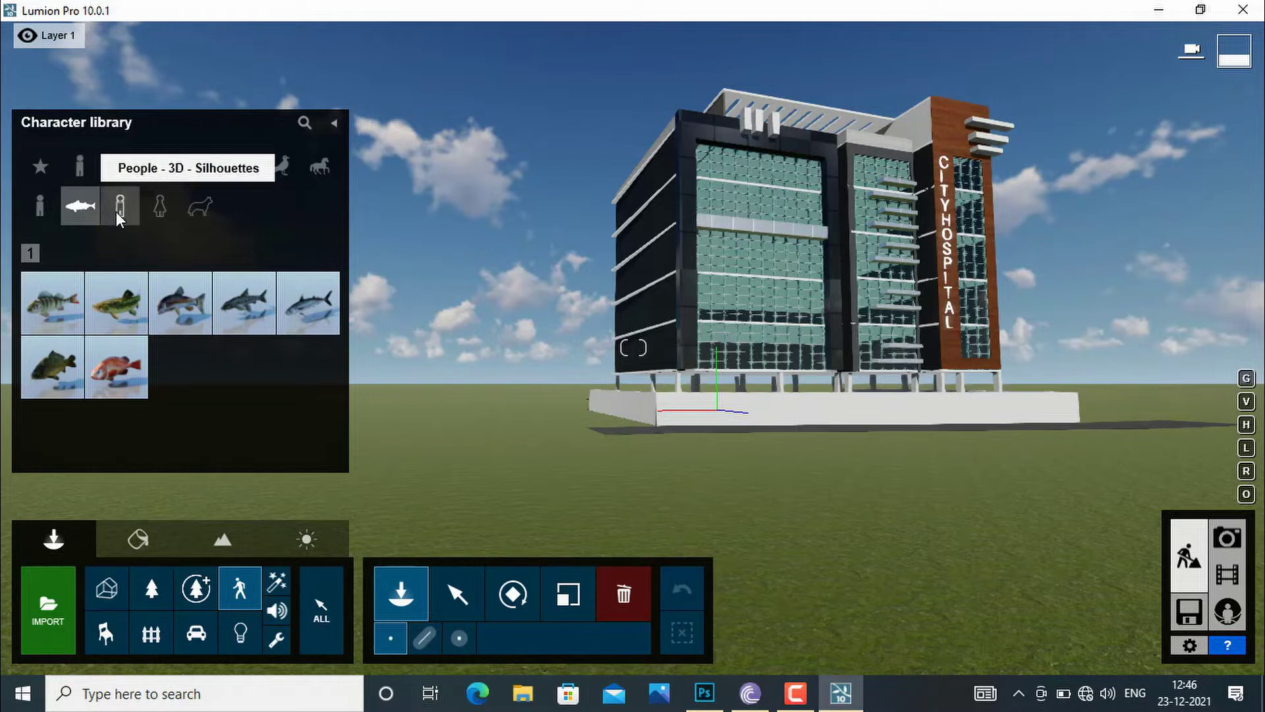
pyautogui.click(116, 211)
# - Glance at Effects, then browse the Indoor library's tables, food and drink, and floor lamps
pyautogui.click(278, 585)
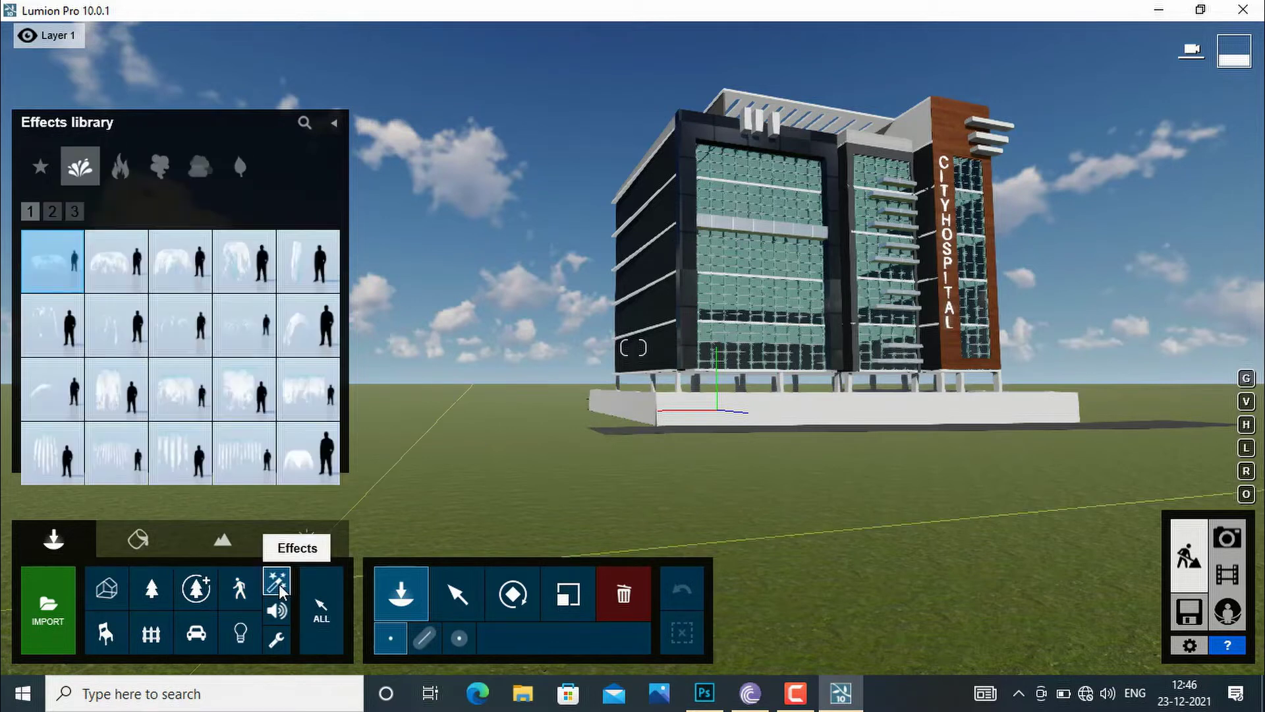
pyautogui.moveTo(105, 271)
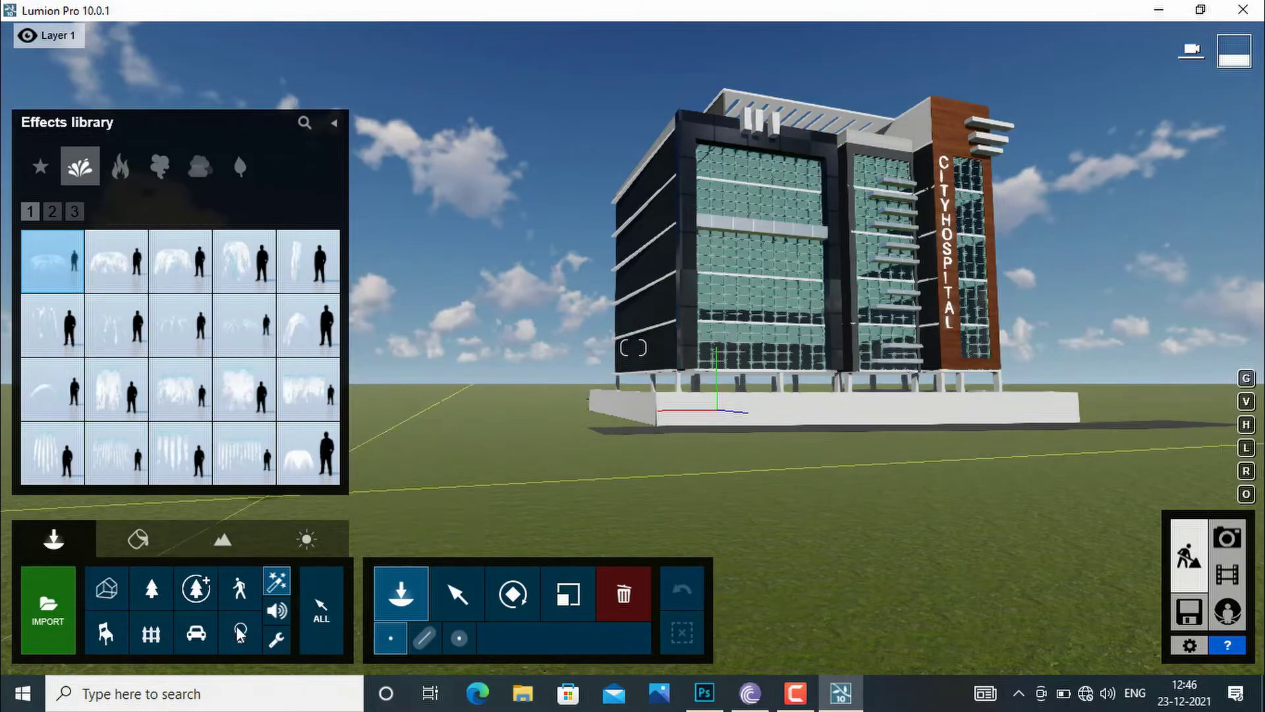
pyautogui.click(108, 634)
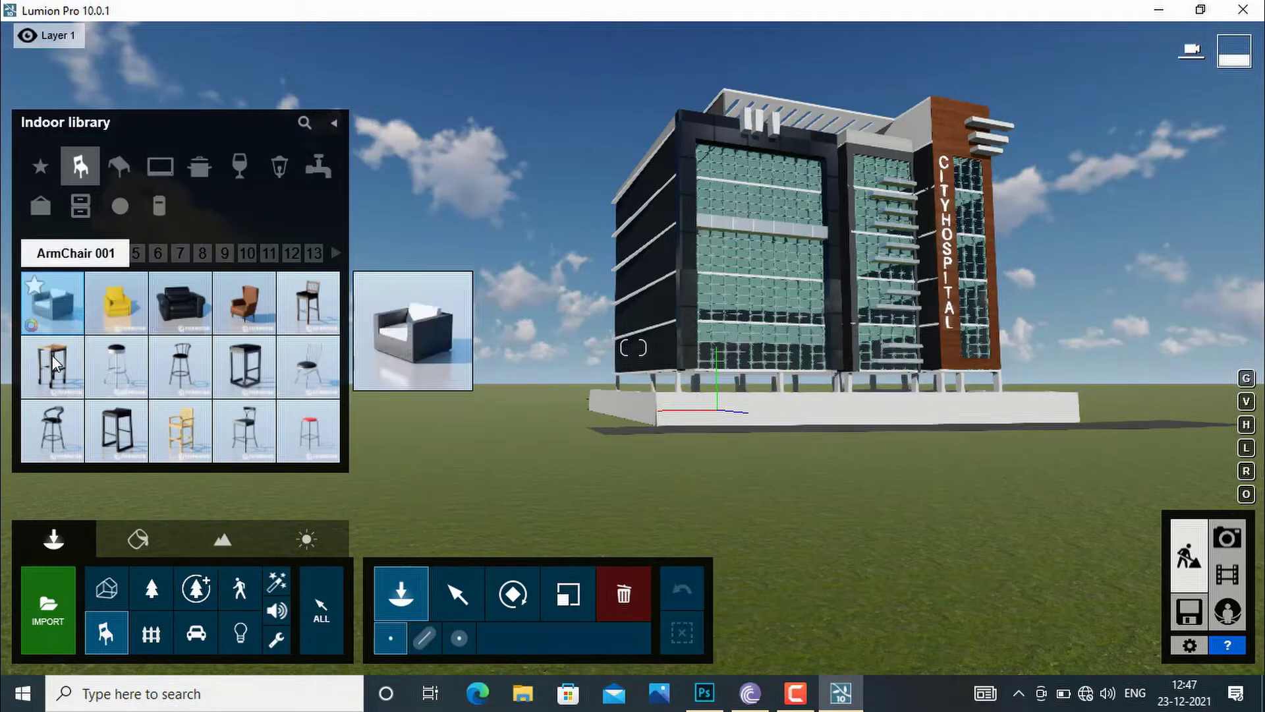
pyautogui.click(116, 169)
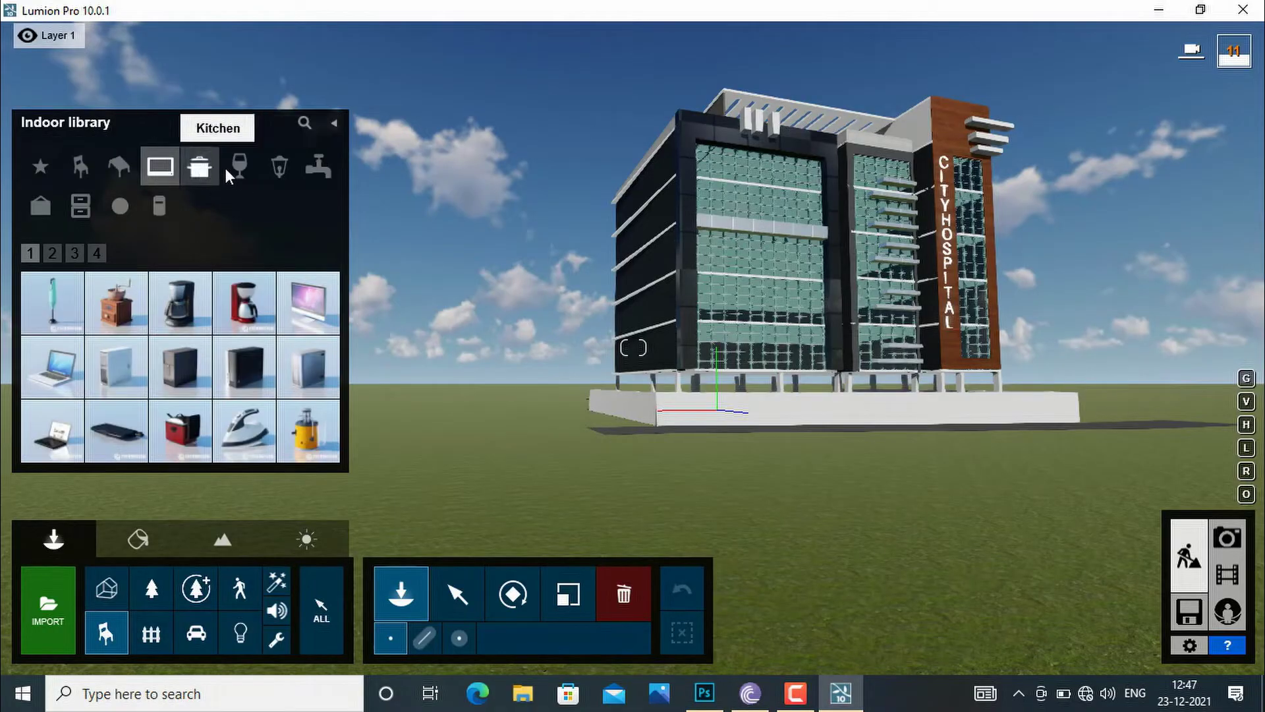
pyautogui.click(244, 169)
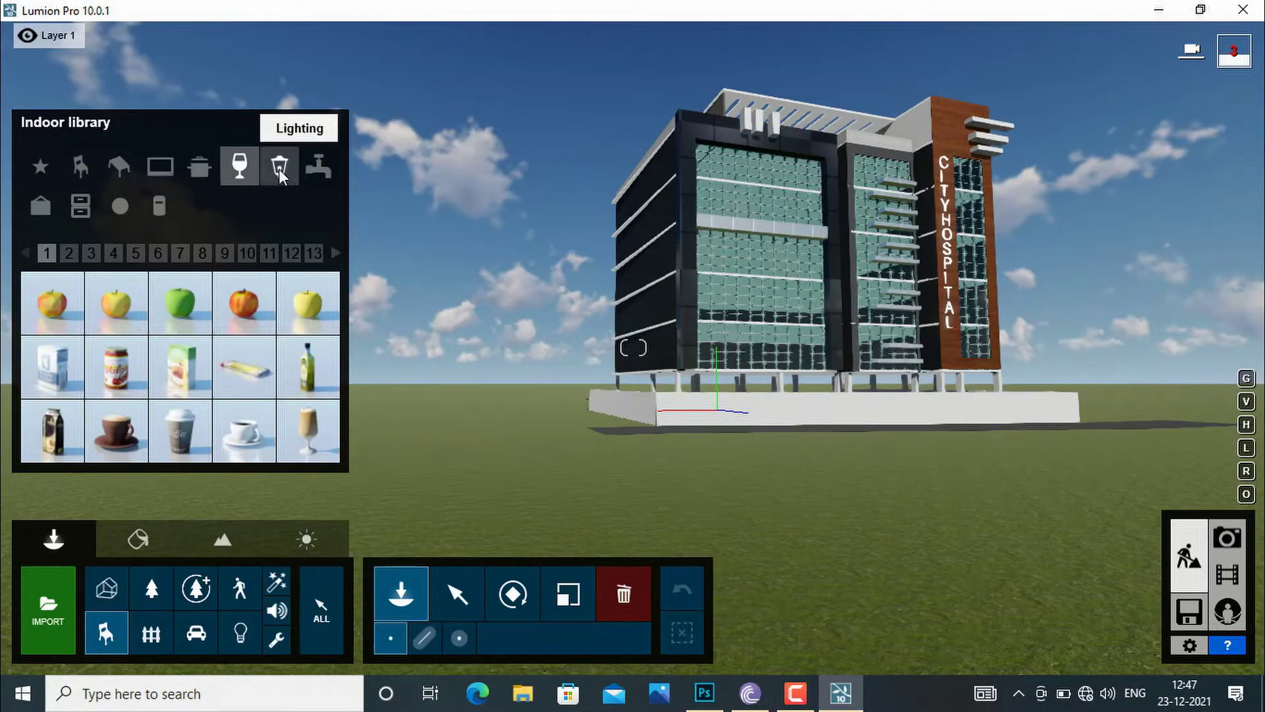
pyautogui.click(282, 169)
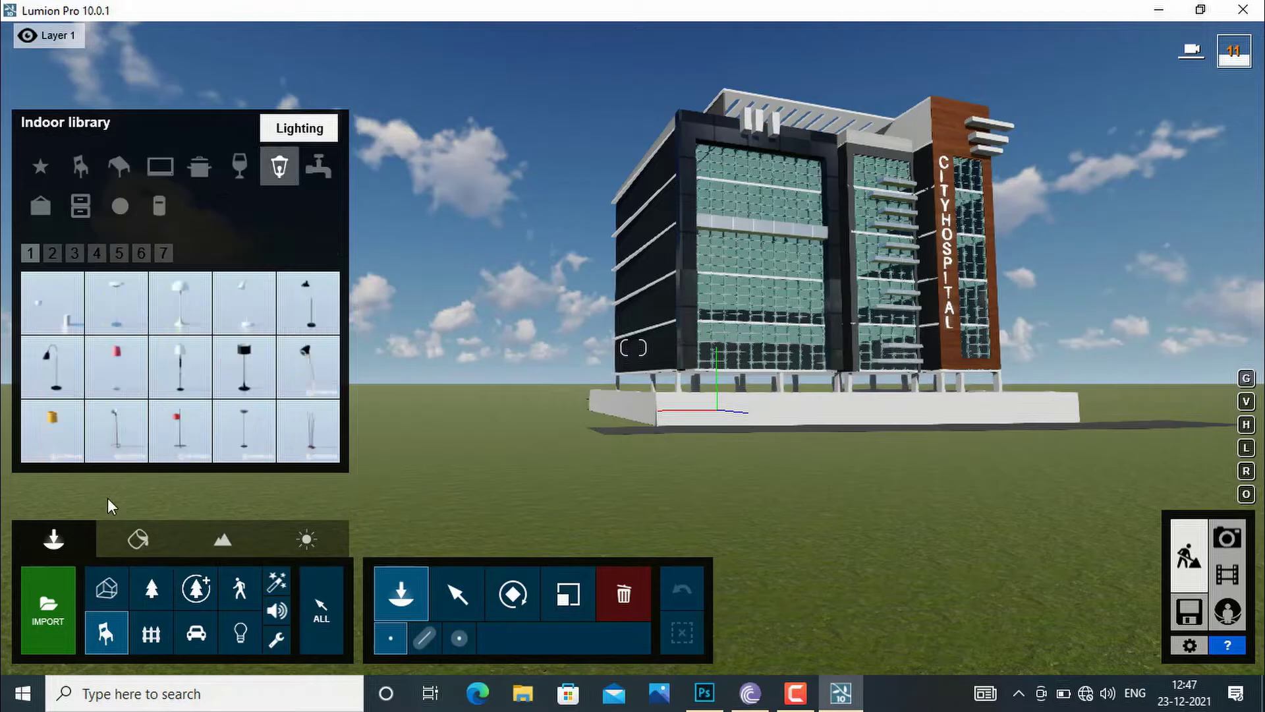
# - Browse the Outdoor buildings, assorted, lighting, construction, signs and storage categories
pyautogui.click(151, 634)
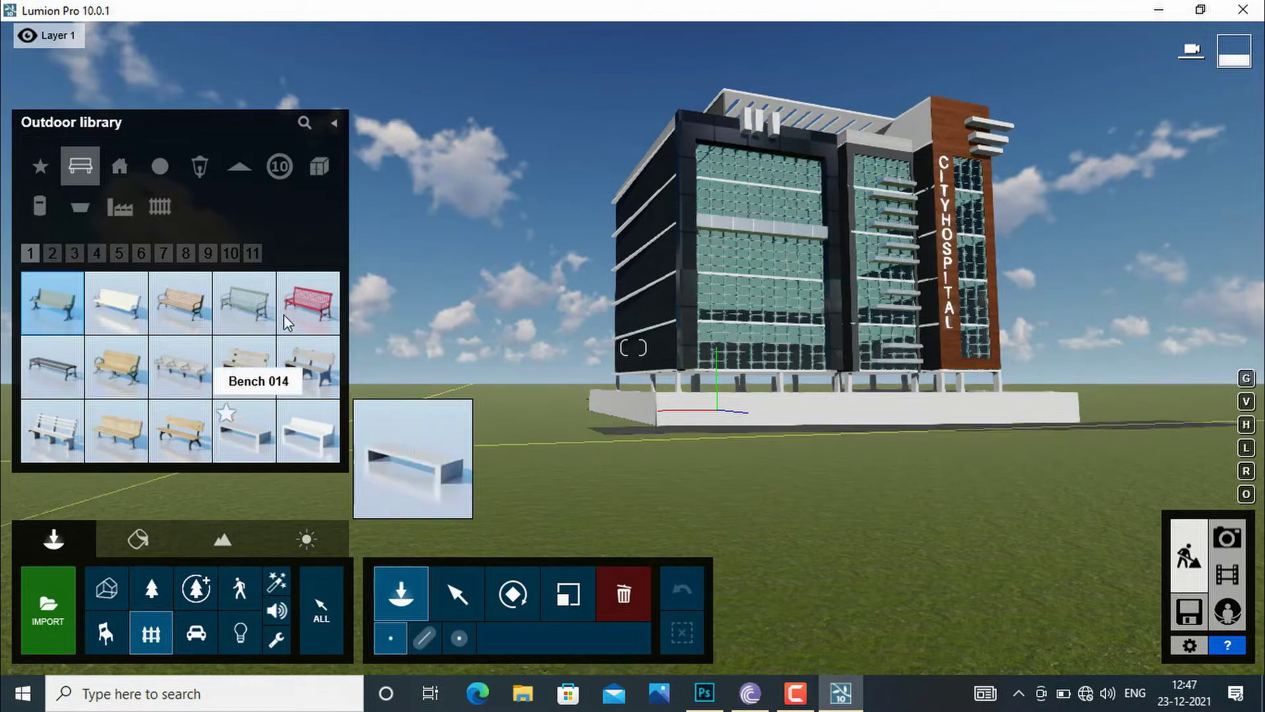
pyautogui.click(119, 169)
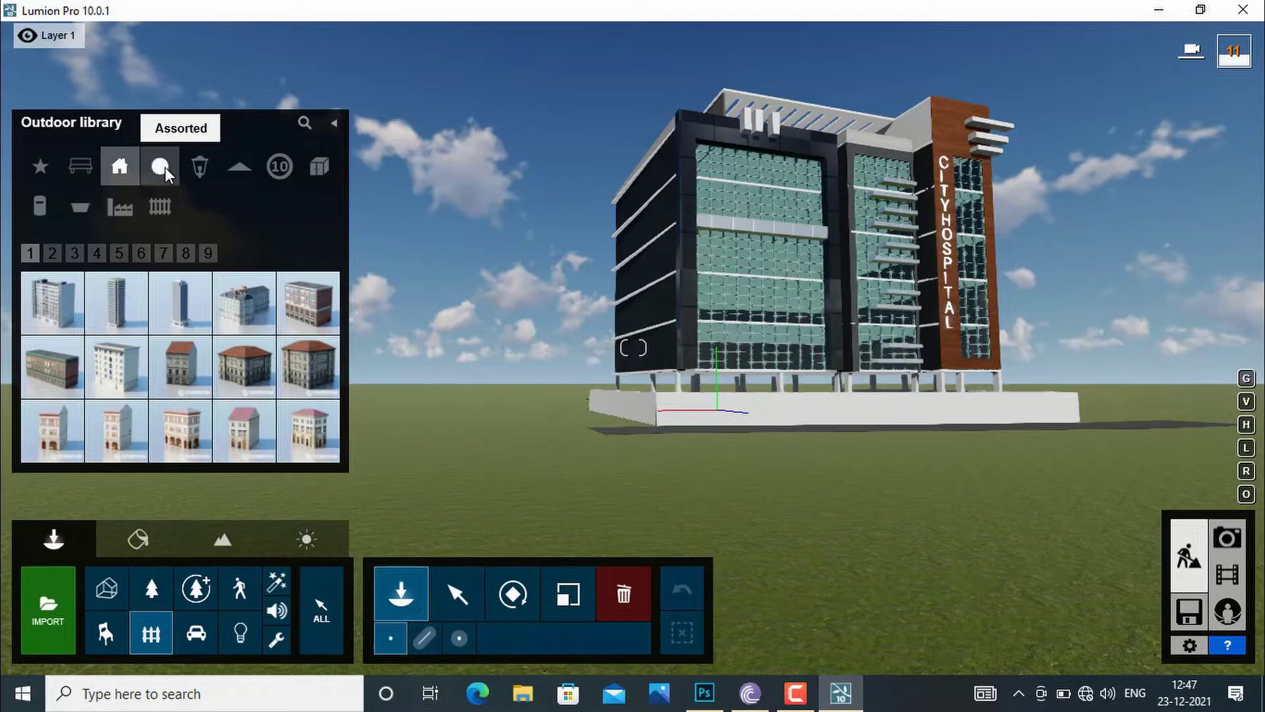
pyautogui.click(165, 169)
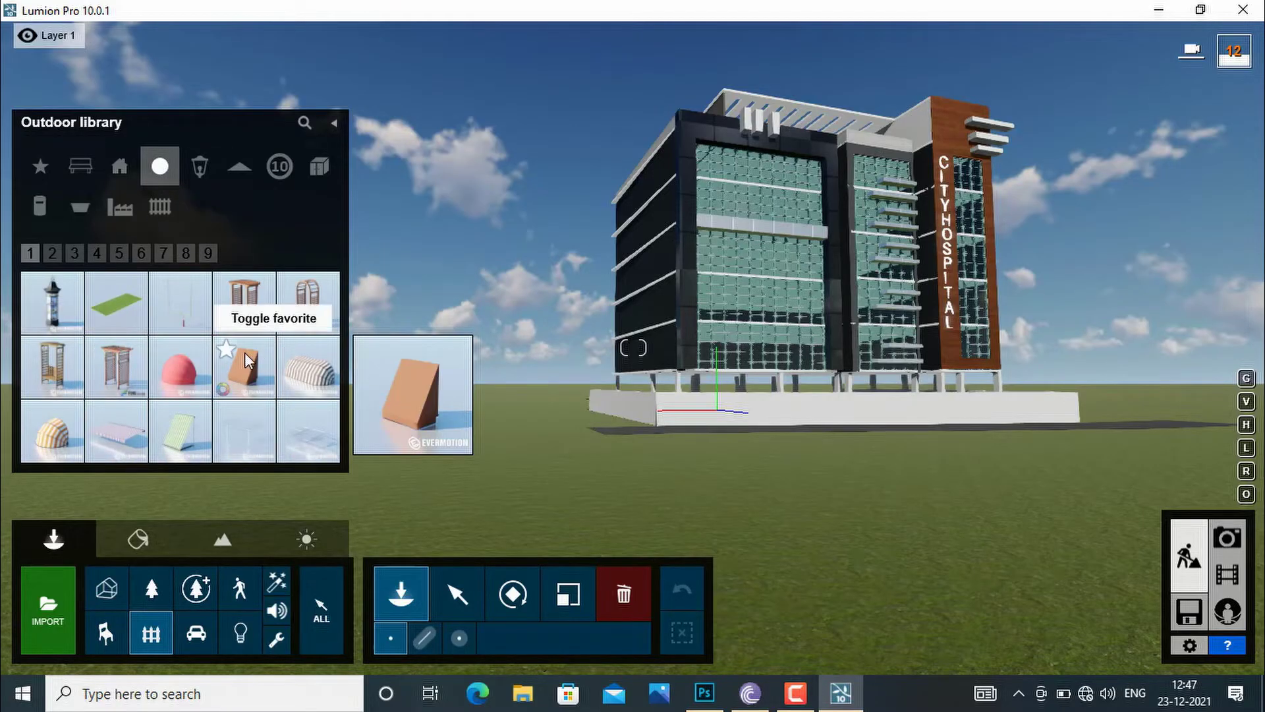
pyautogui.click(198, 167)
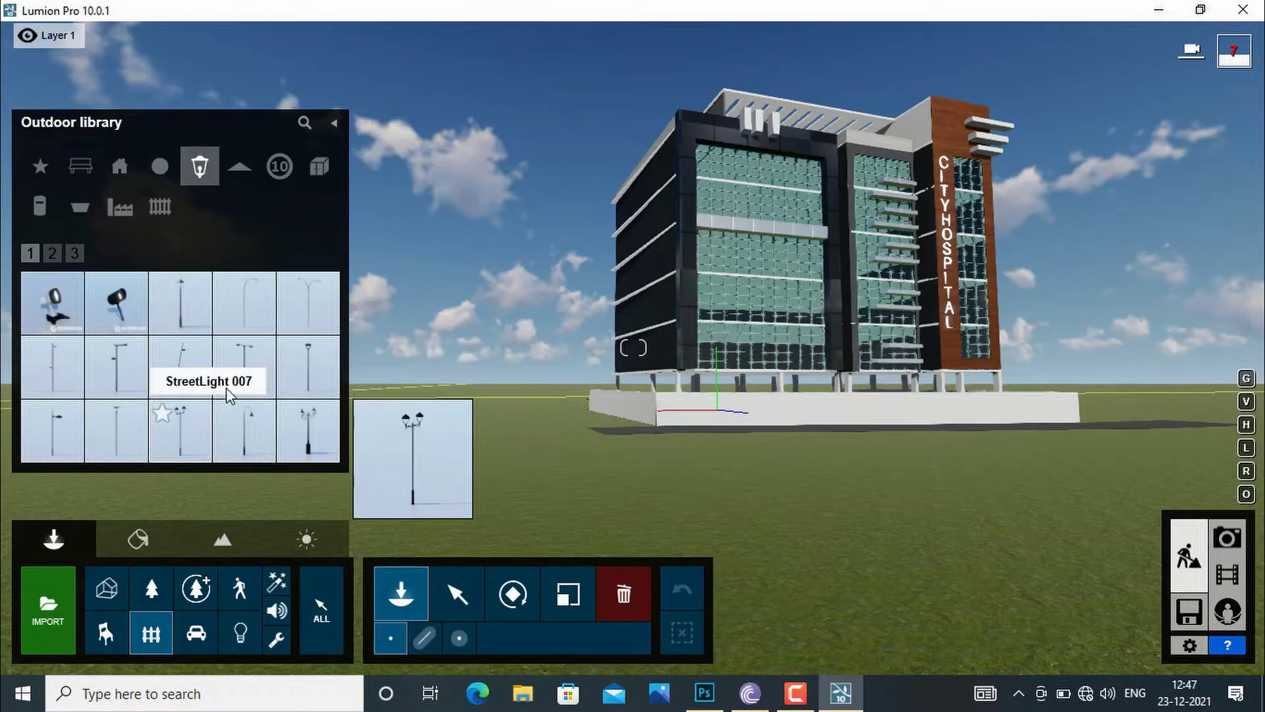
pyautogui.click(242, 167)
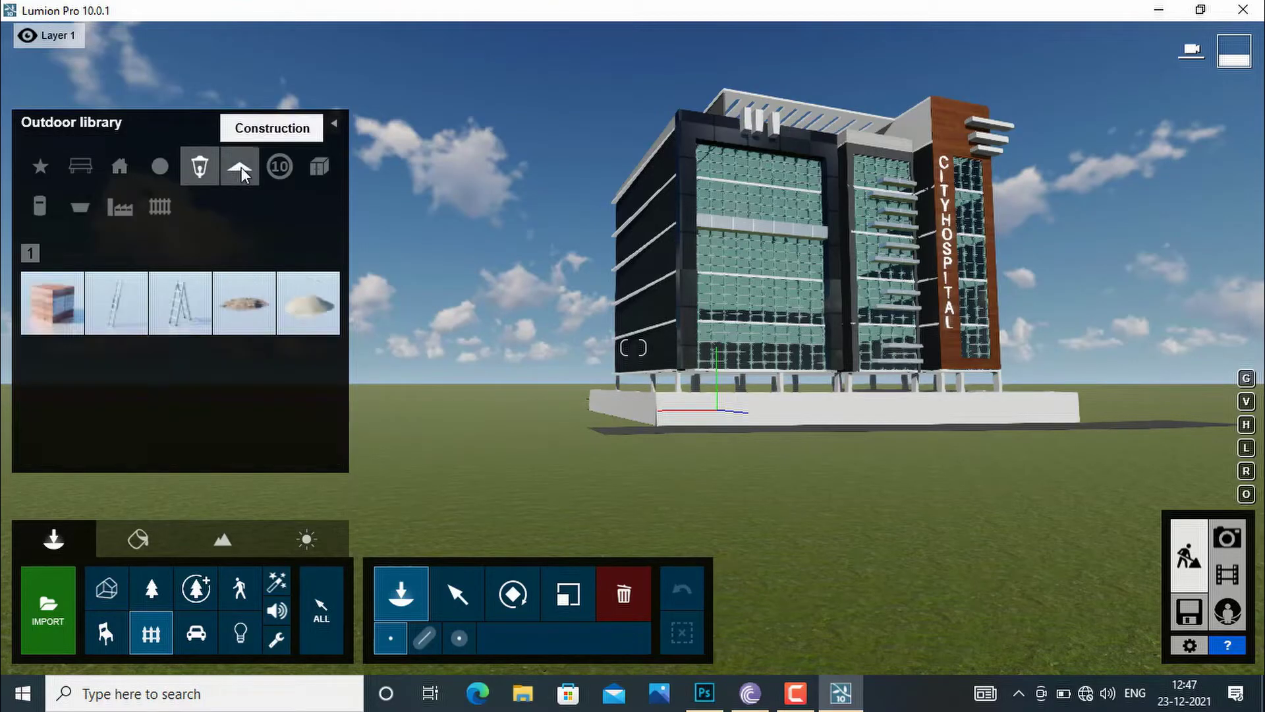
pyautogui.click(280, 169)
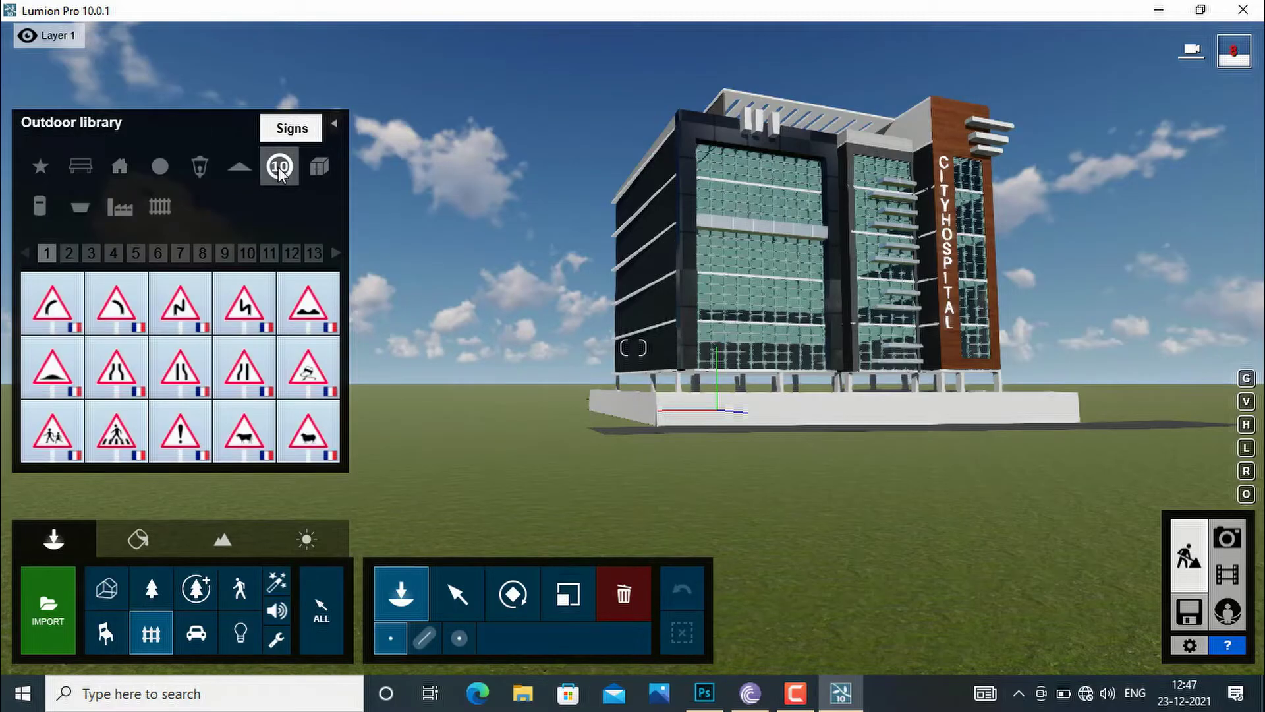
pyautogui.click(319, 168)
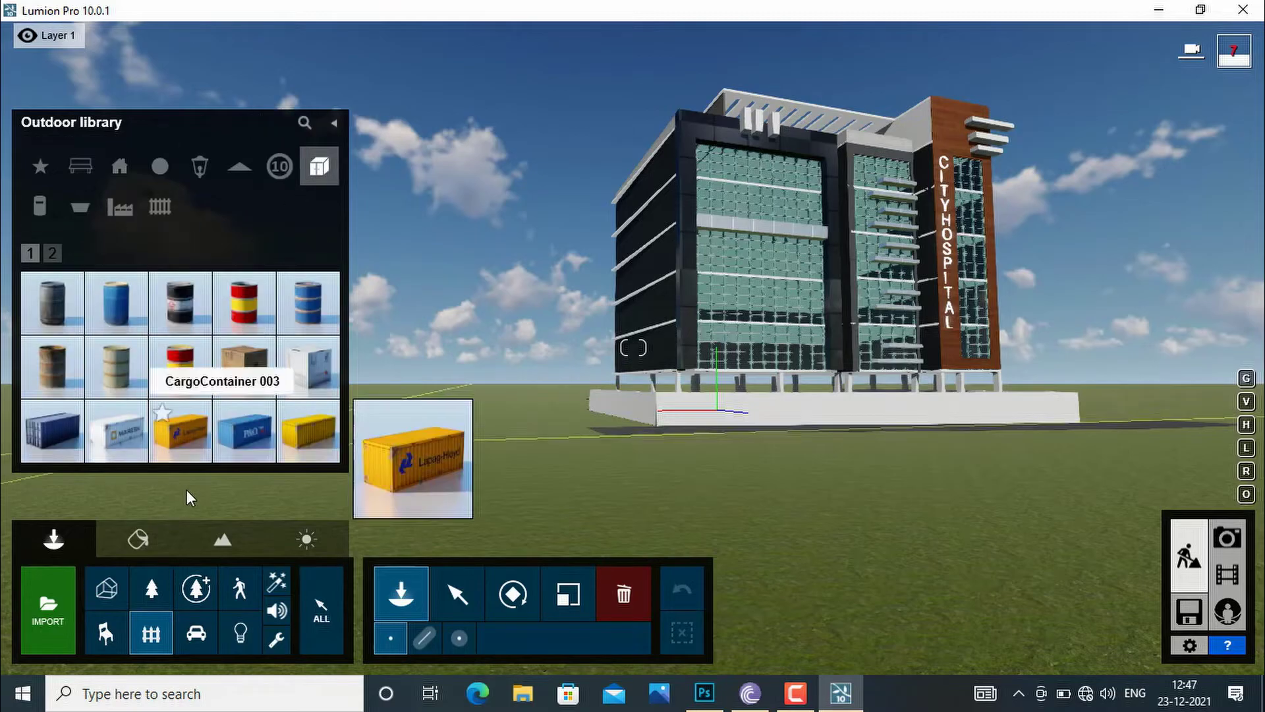
# - Place a white car from the Transport library on the grass in front of the platform
pyautogui.click(193, 632)
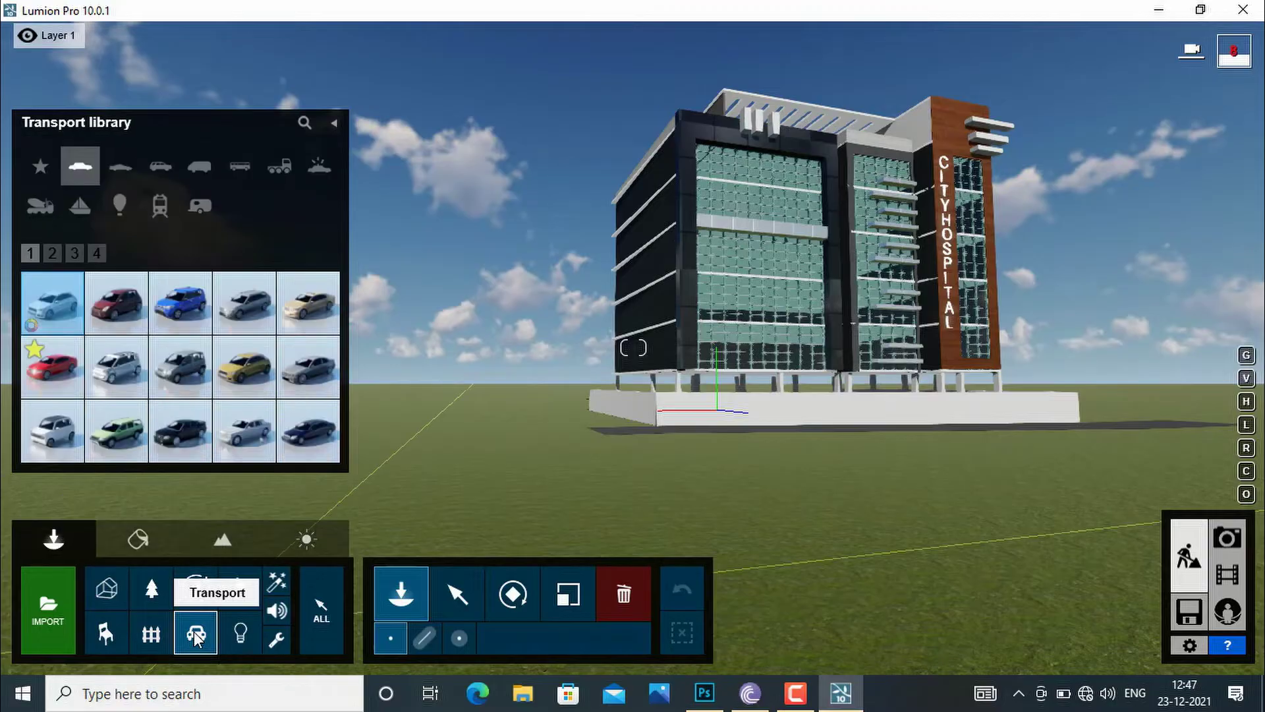
pyautogui.click(532, 418)
pyautogui.click(528, 436)
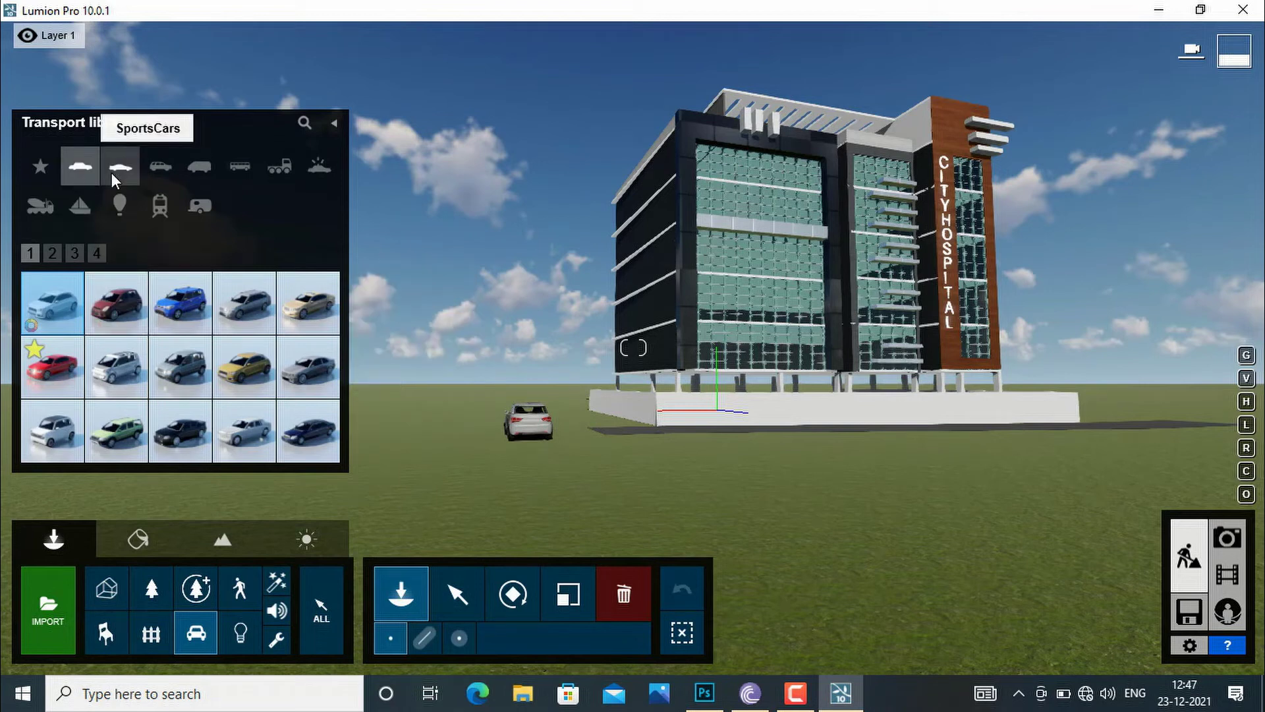
# - Browse the four car pages and the SportsCars, SUVs, Vans and Busses categories, then show Lights
pyautogui.click(52, 253)
pyautogui.click(76, 253)
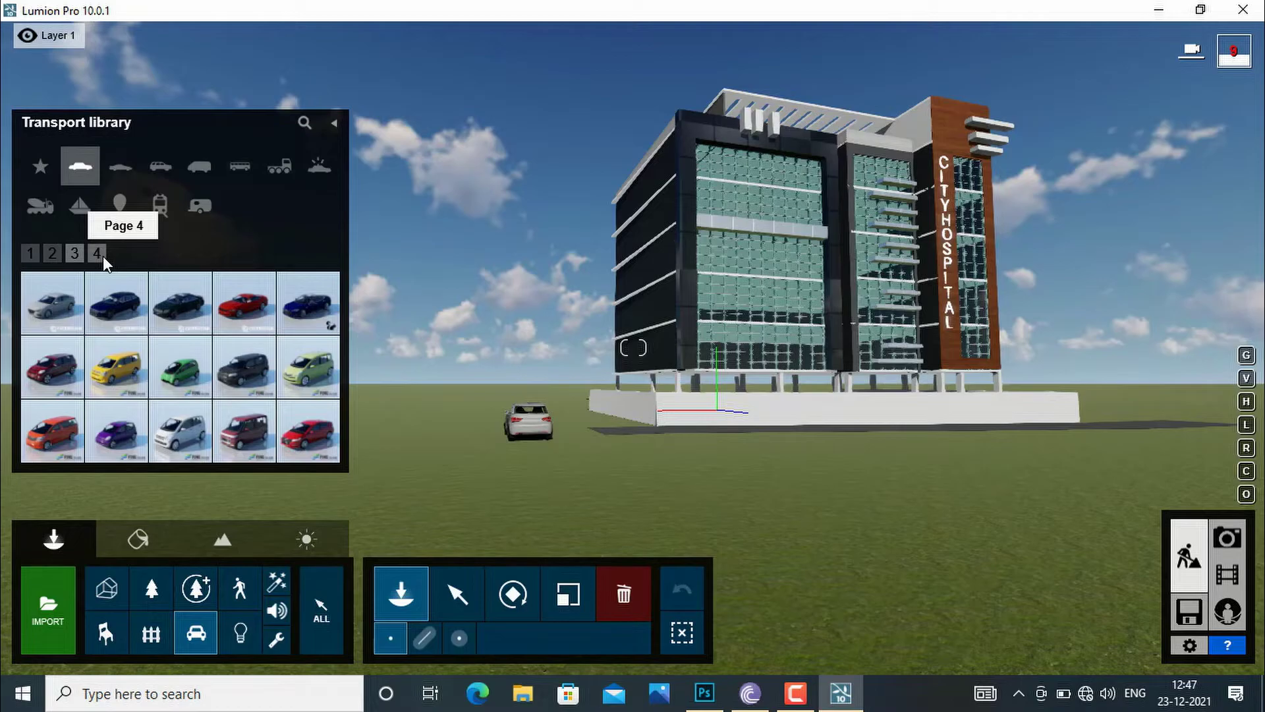
pyautogui.click(98, 254)
pyautogui.click(125, 171)
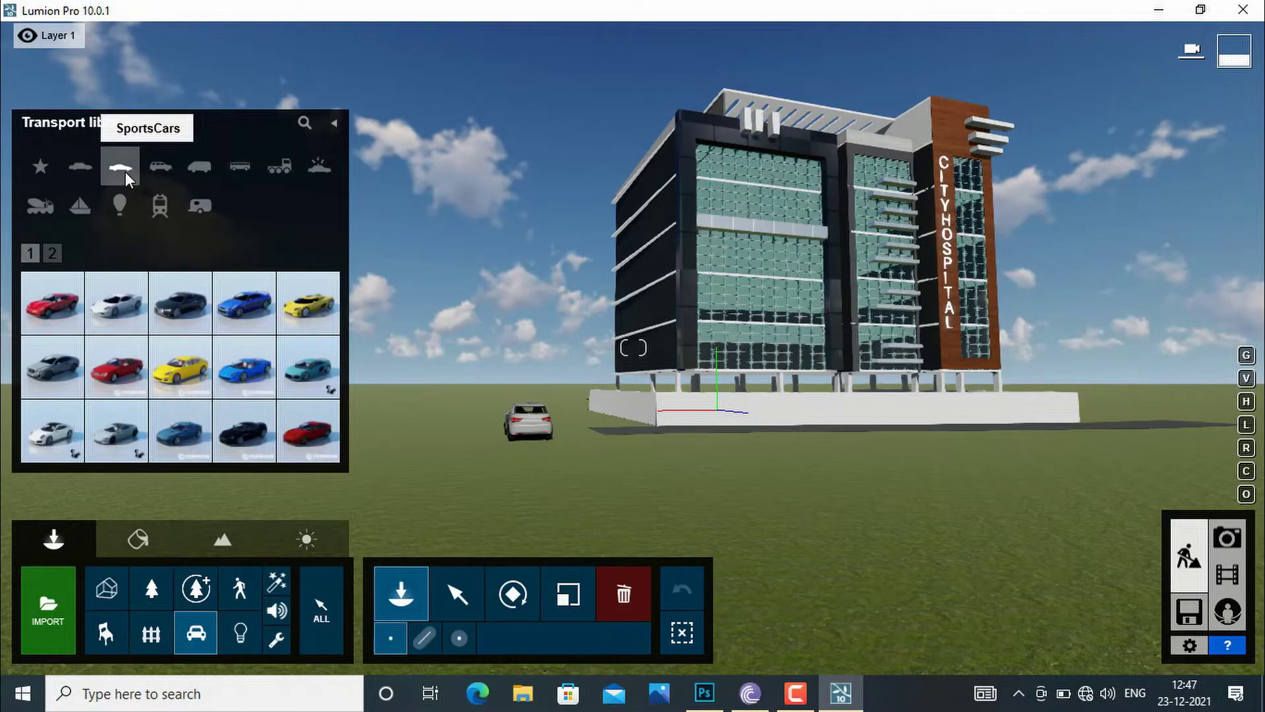
pyautogui.click(157, 166)
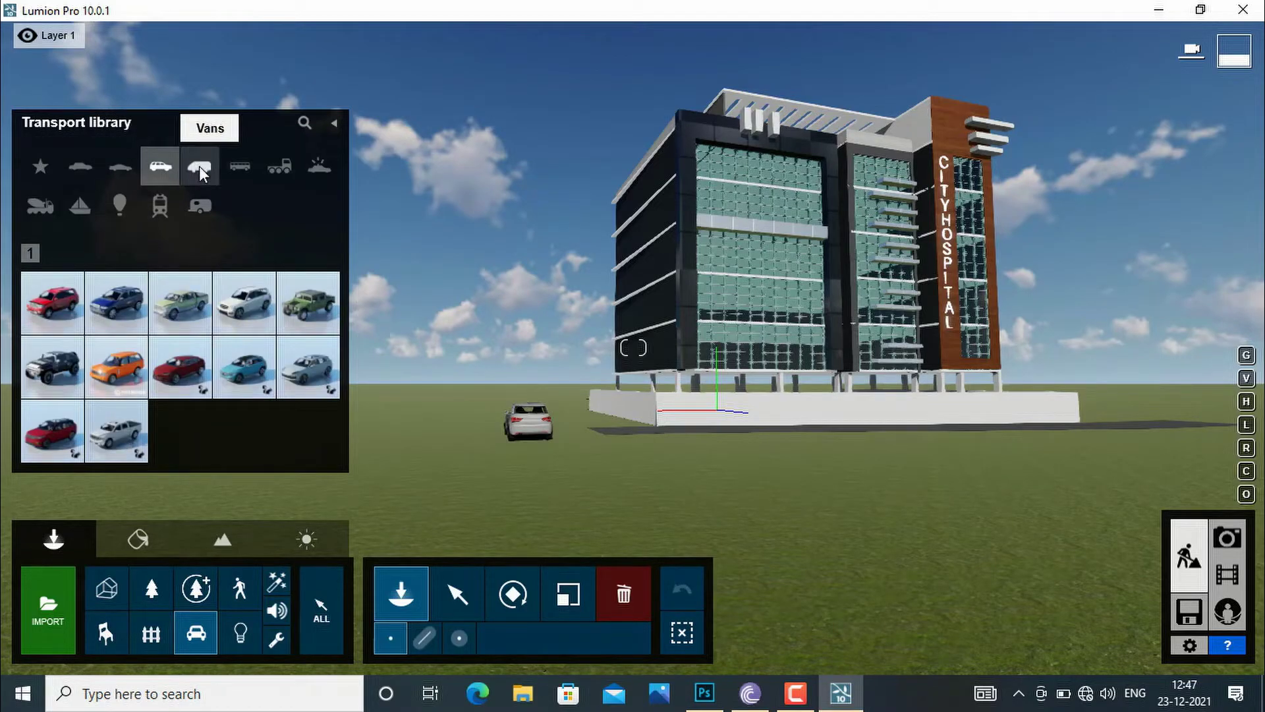
pyautogui.click(199, 166)
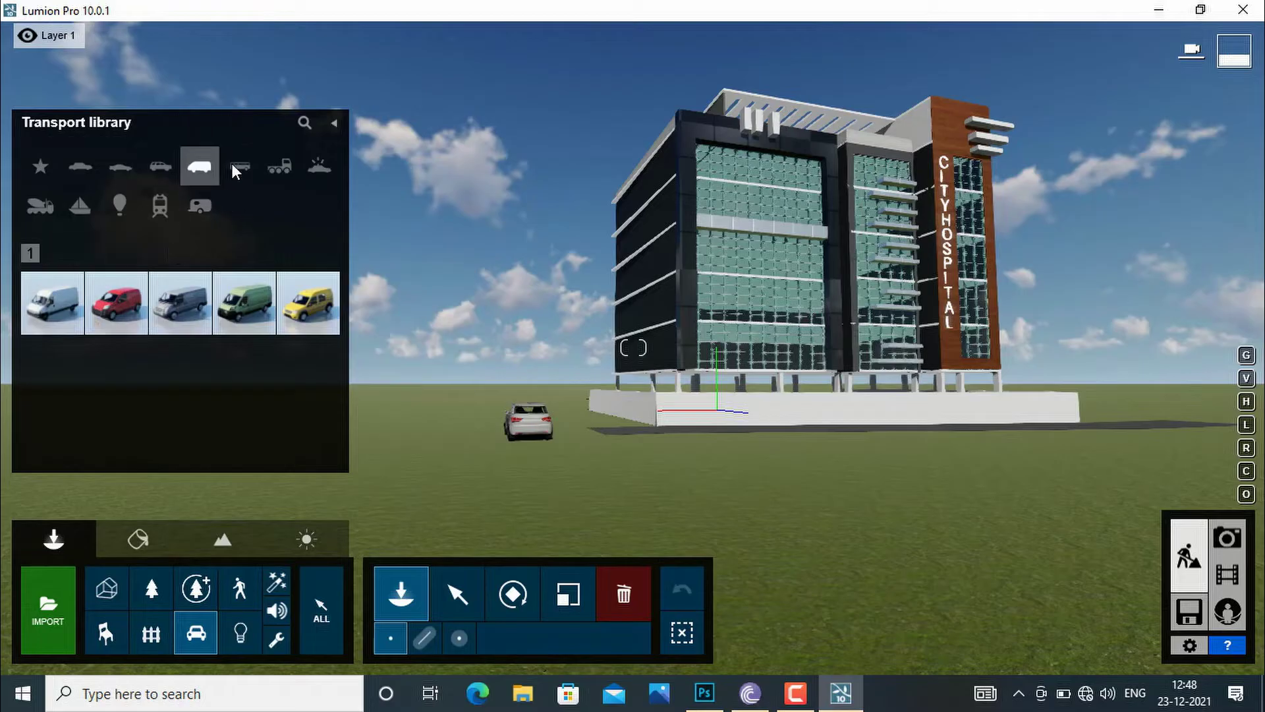
pyautogui.click(267, 163)
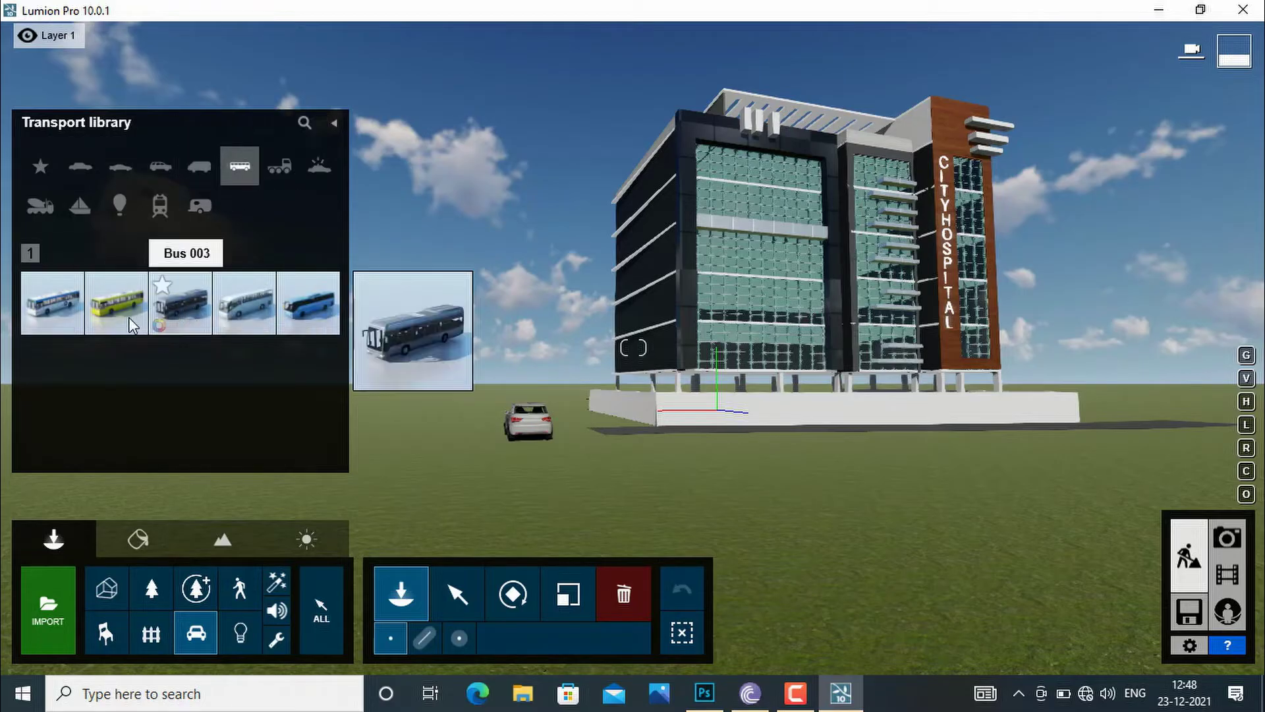
pyautogui.click(237, 632)
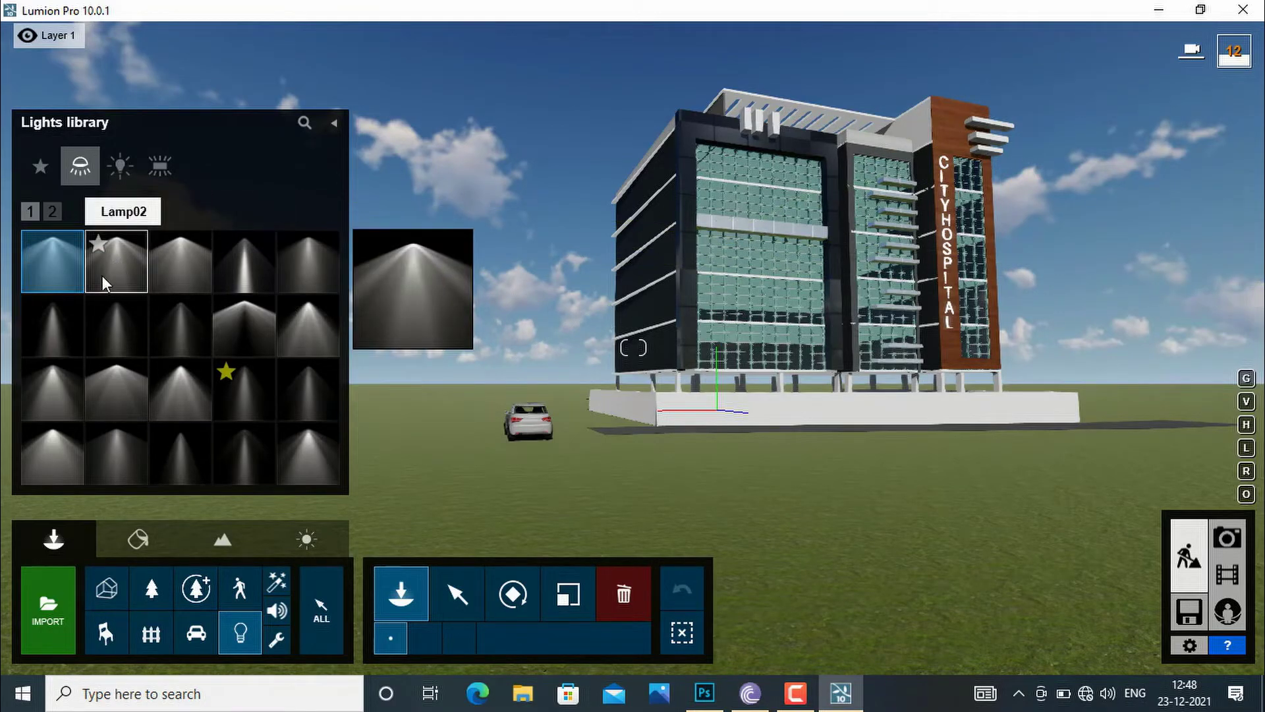
# - Browse the Omni and Area Lights, then open the Sound library under Utilities
pyautogui.click(121, 168)
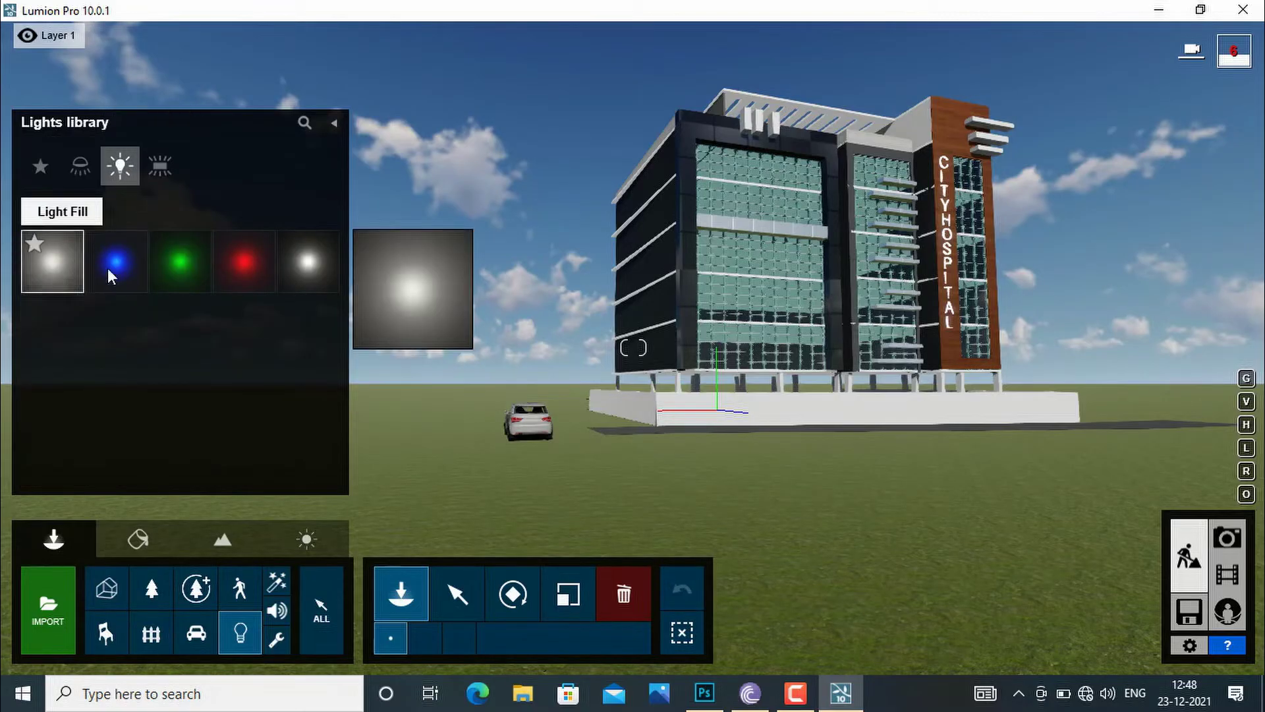
pyautogui.click(164, 163)
pyautogui.moveTo(53, 267)
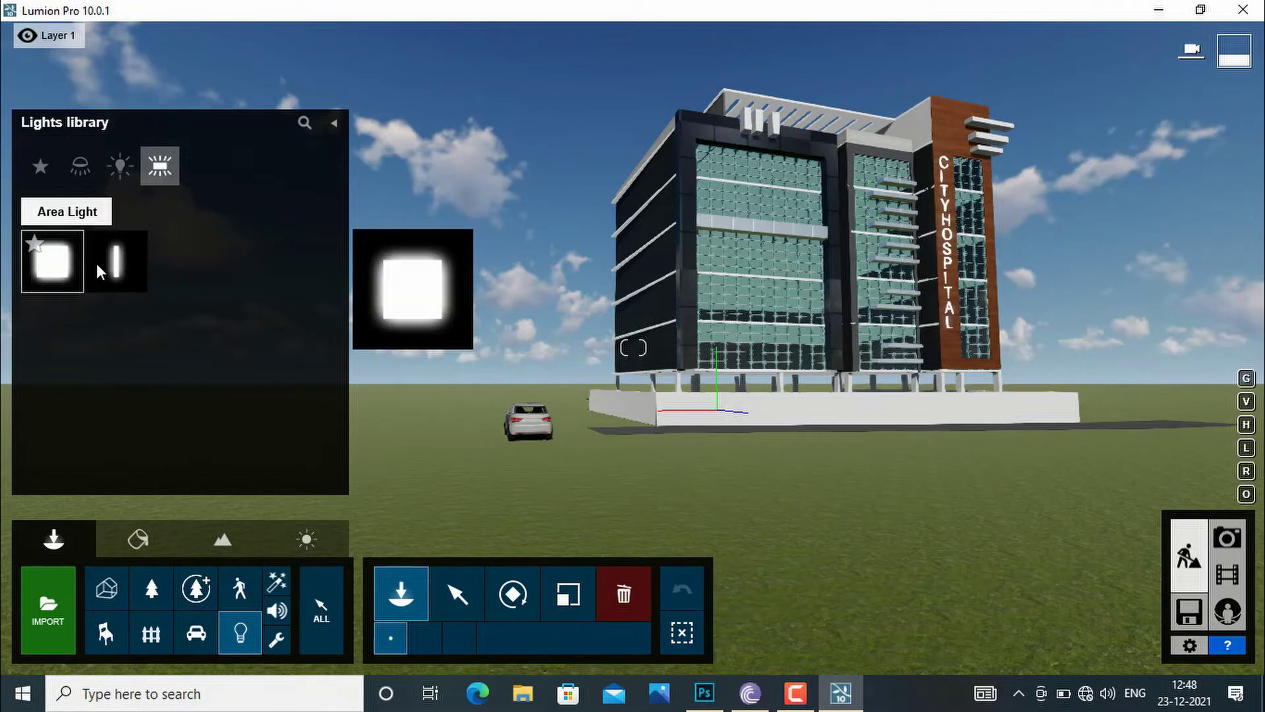
pyautogui.moveTo(128, 263)
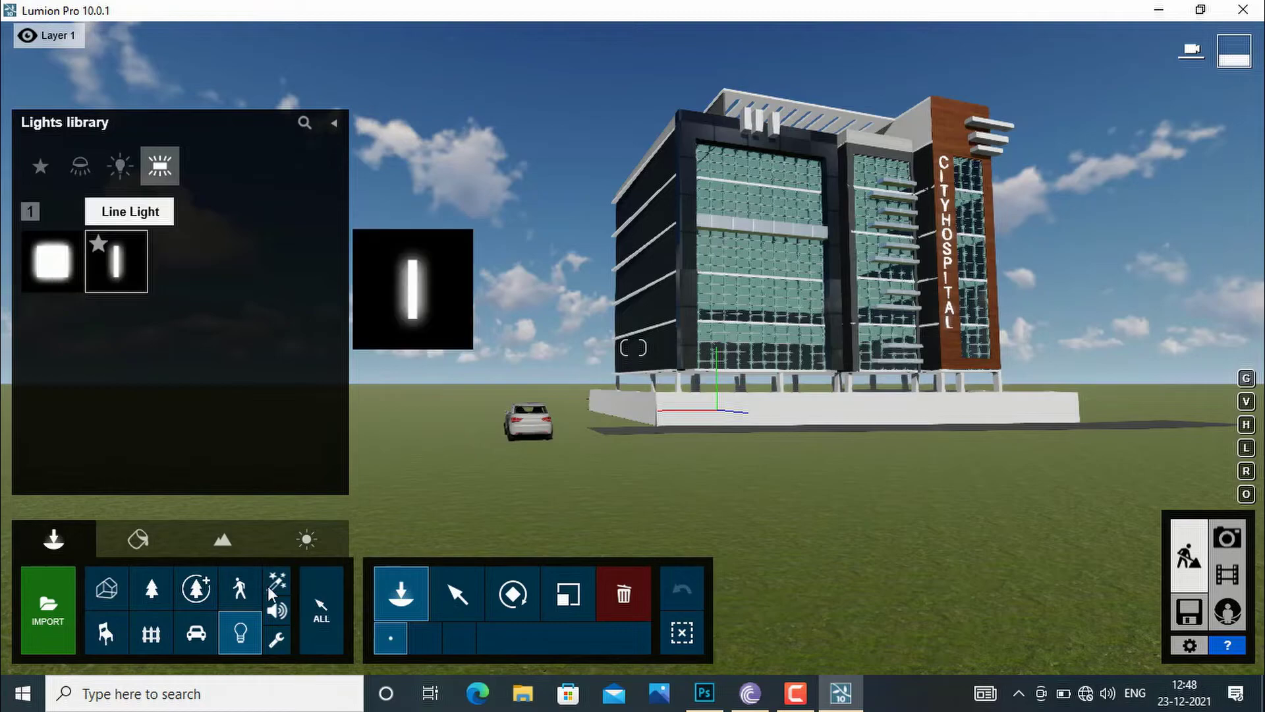
pyautogui.click(276, 639)
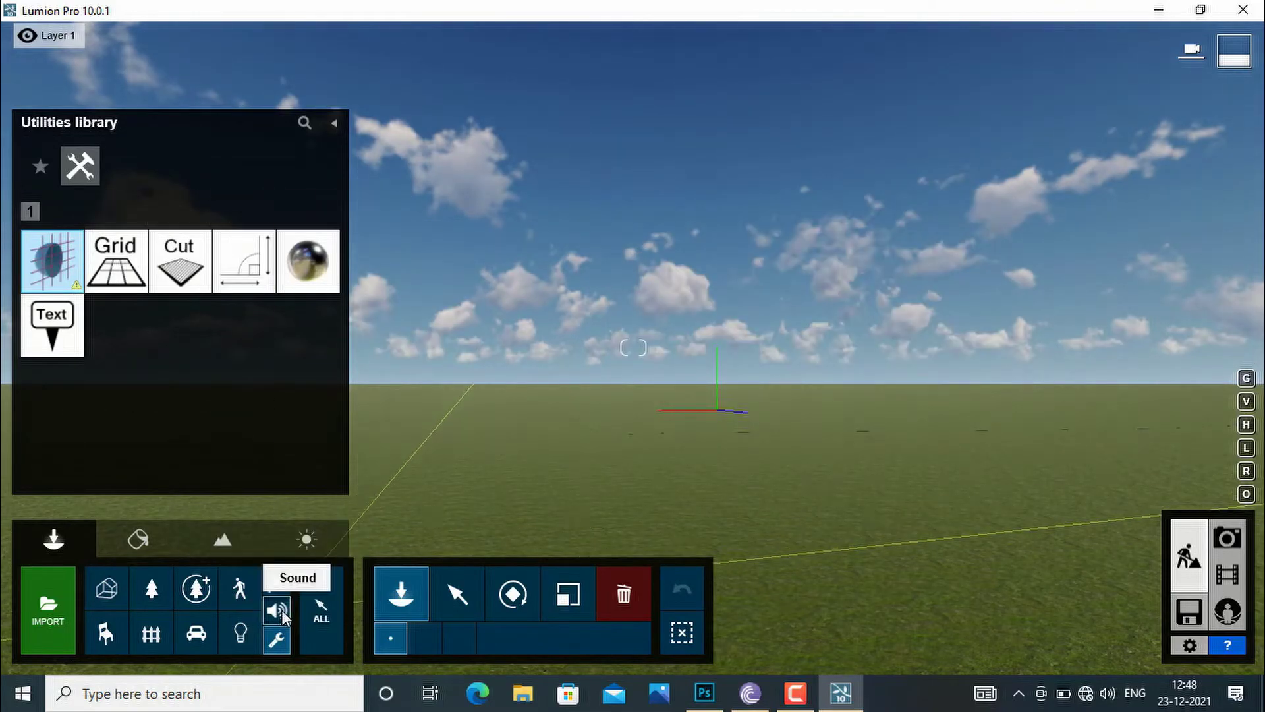
pyautogui.click(277, 611)
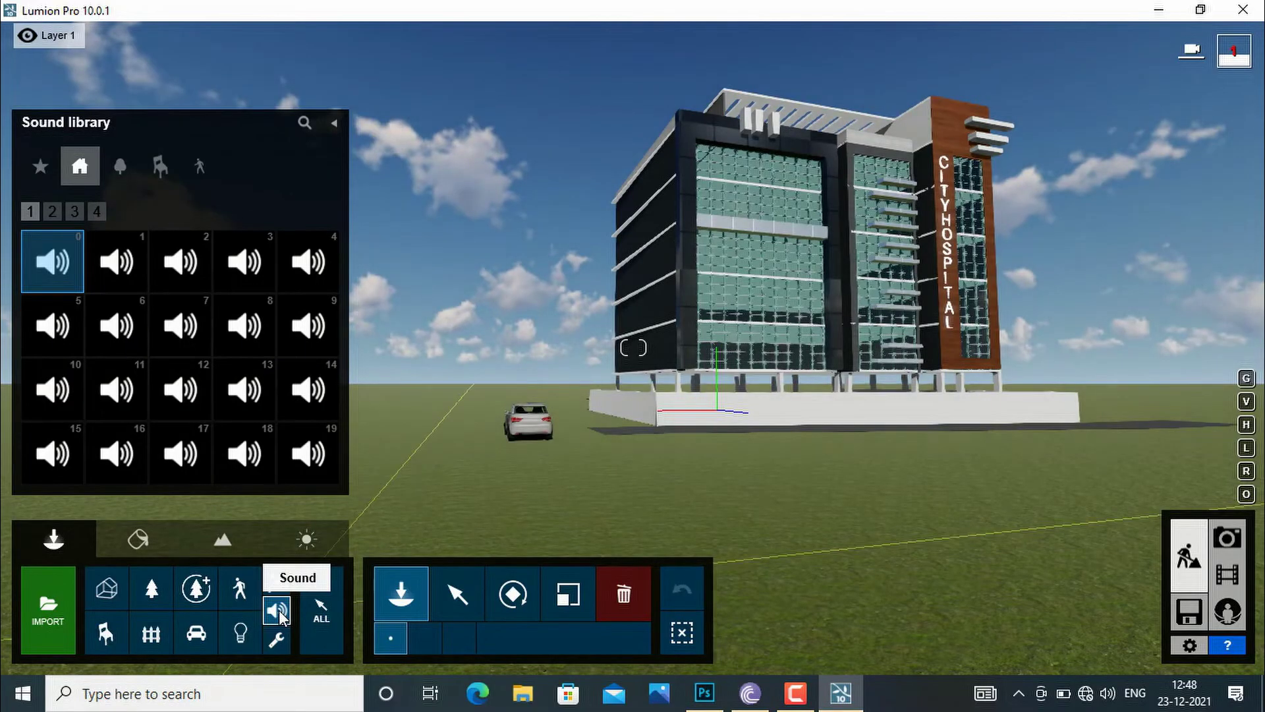
# - Place a man figure from People and Animals beside the white car and show Men - 3D
pyautogui.click(238, 592)
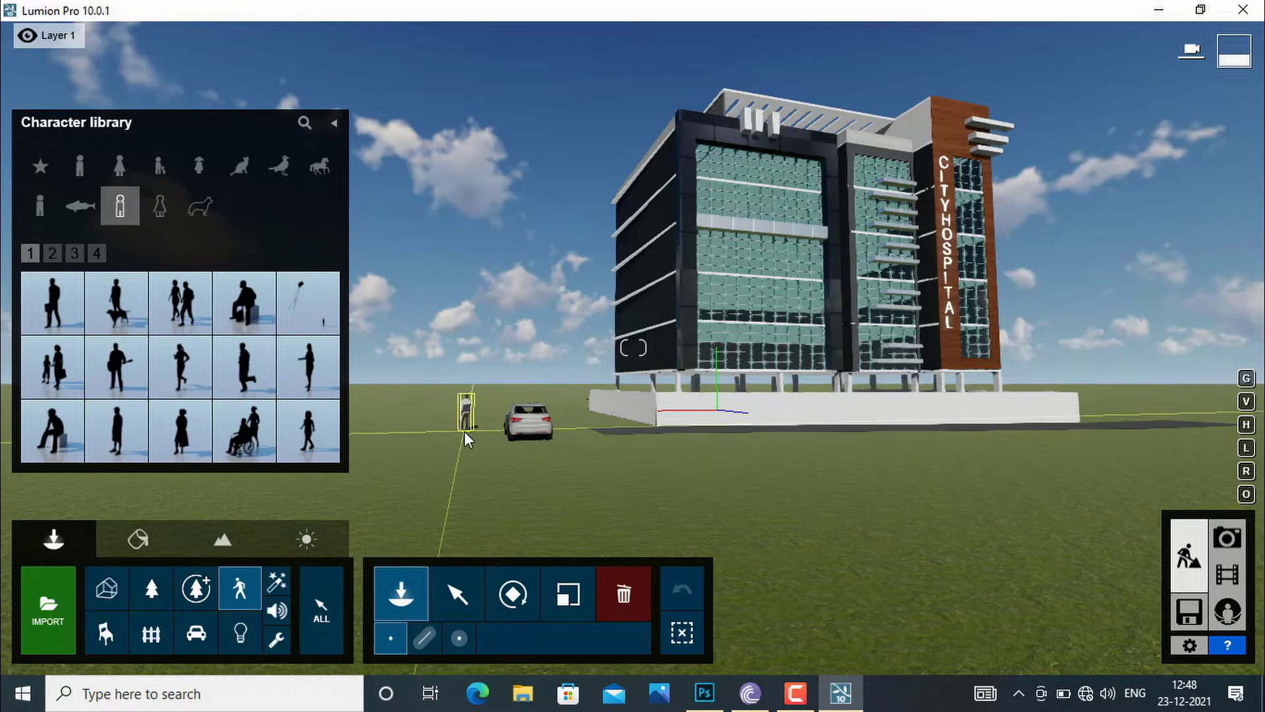
pyautogui.click(464, 431)
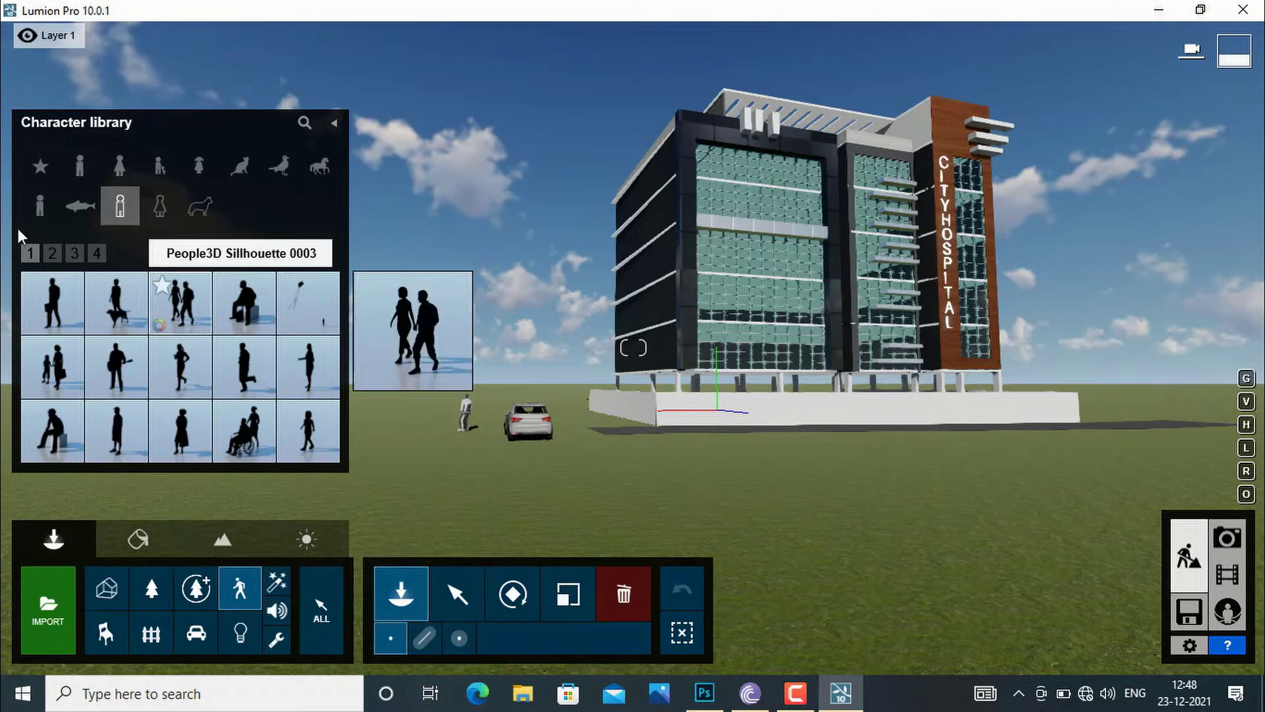
pyautogui.click(77, 172)
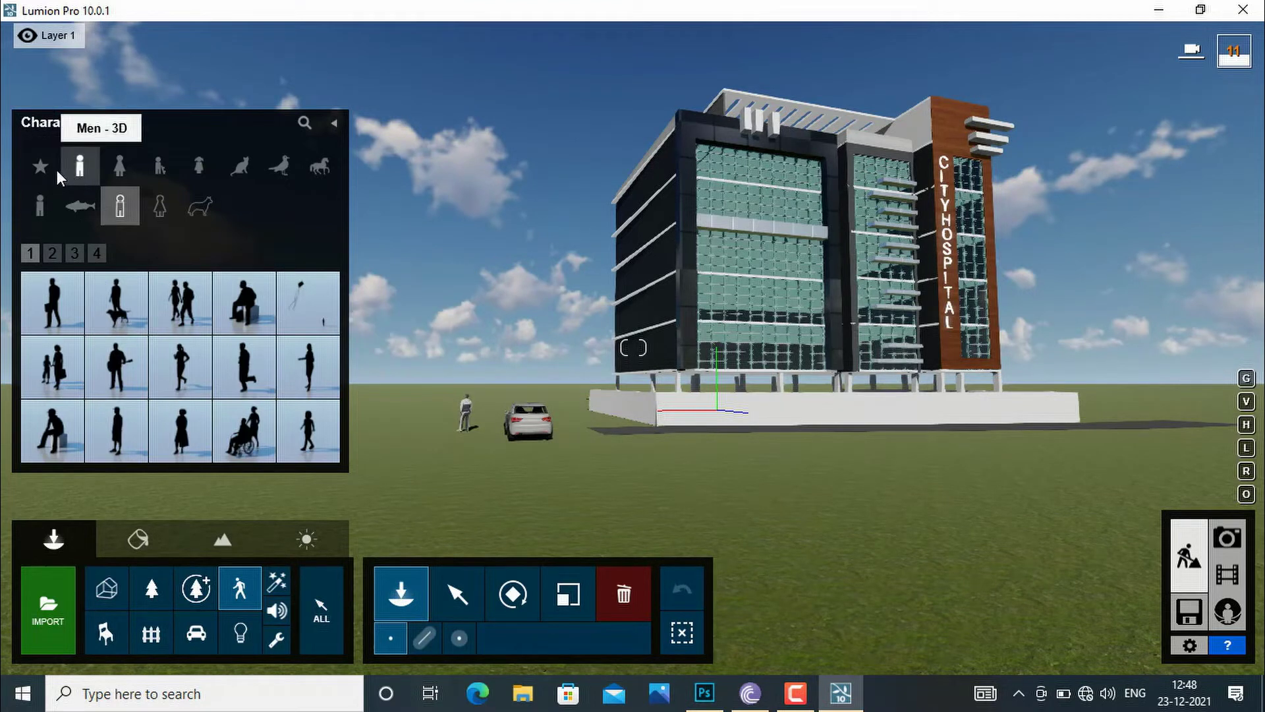
# - Browse the Indoor and Outdoor object libraries and show the outdoor benches
pyautogui.click(117, 640)
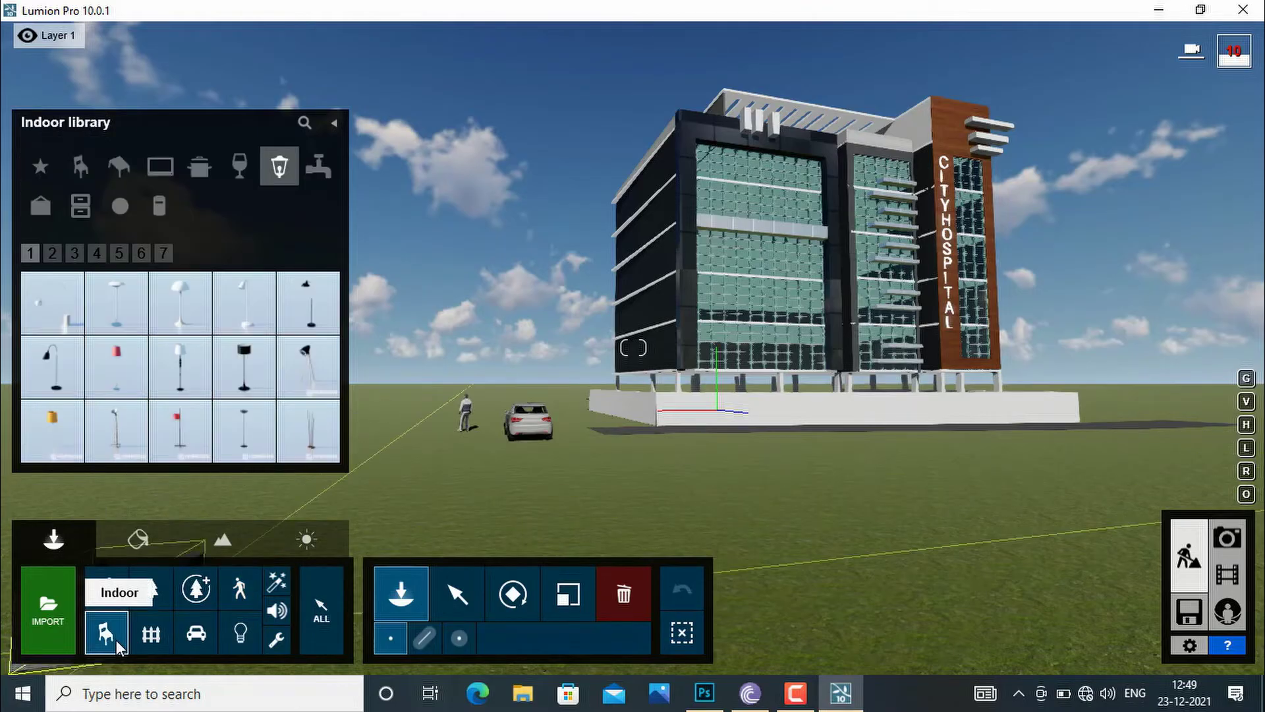
pyautogui.click(151, 634)
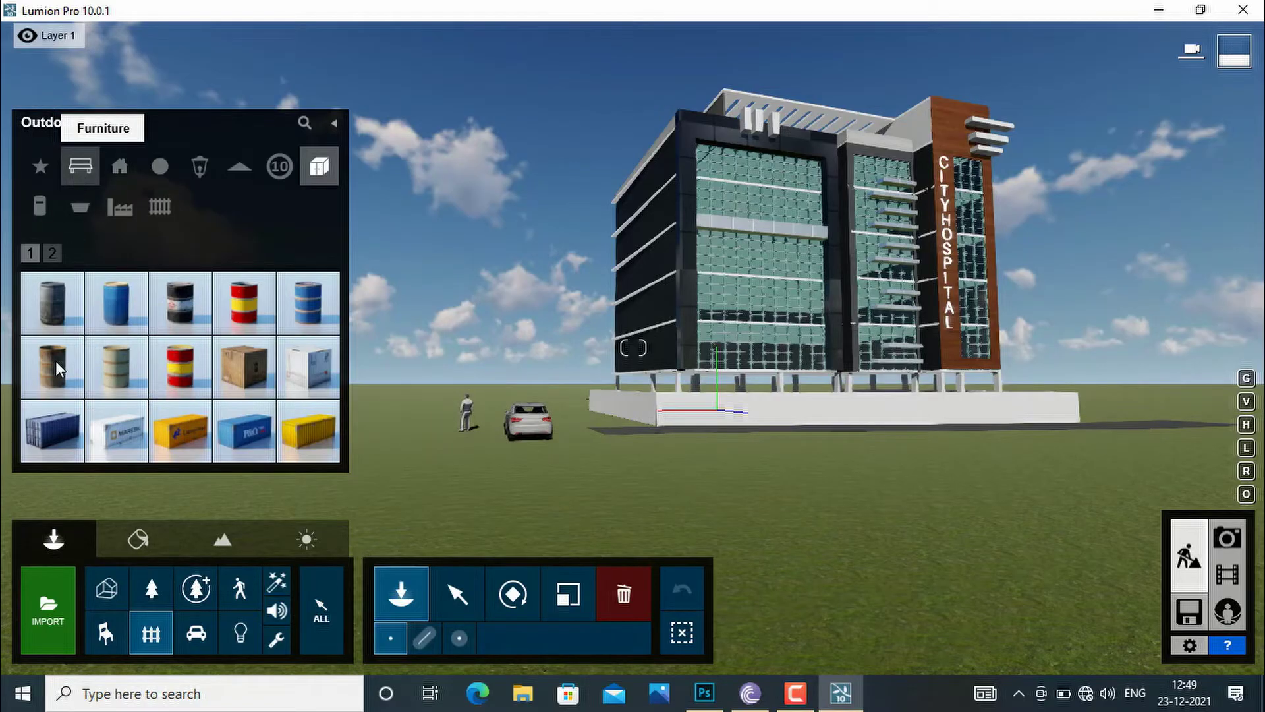
pyautogui.click(49, 431)
# - Place a white bench in front of the platform, move it right, then delete it
pyautogui.click(713, 448)
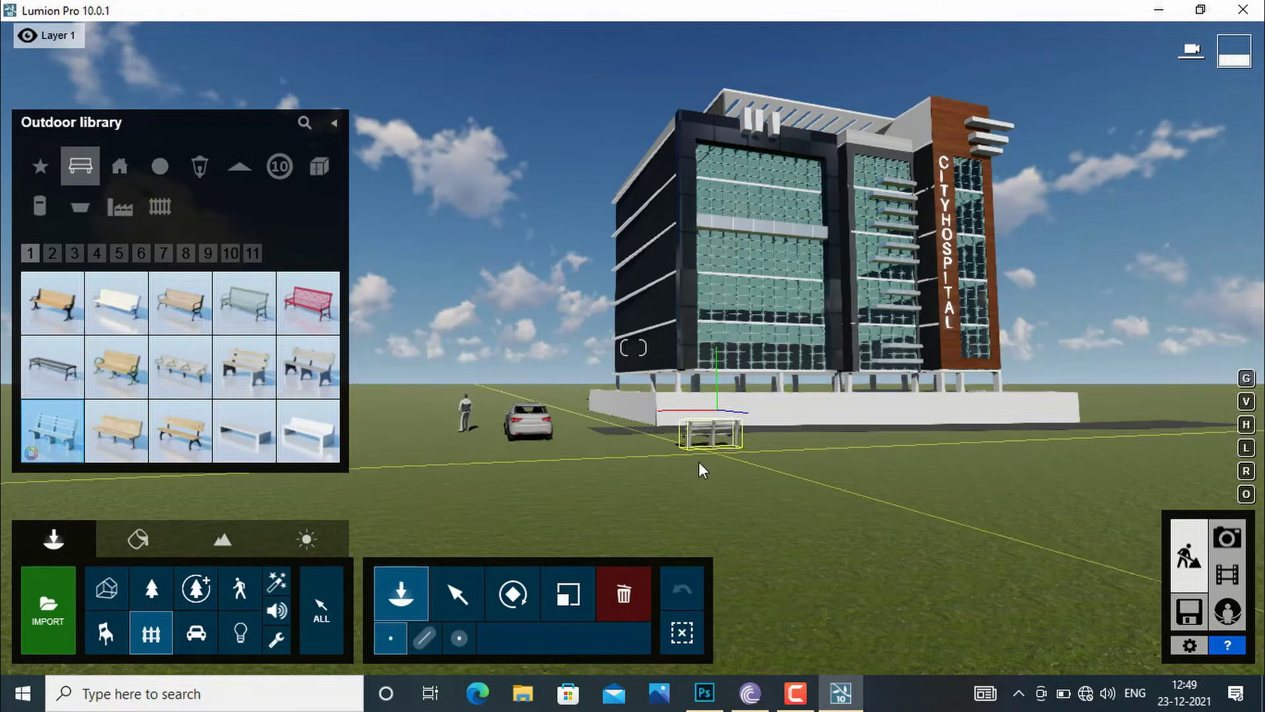
pyautogui.click(698, 462)
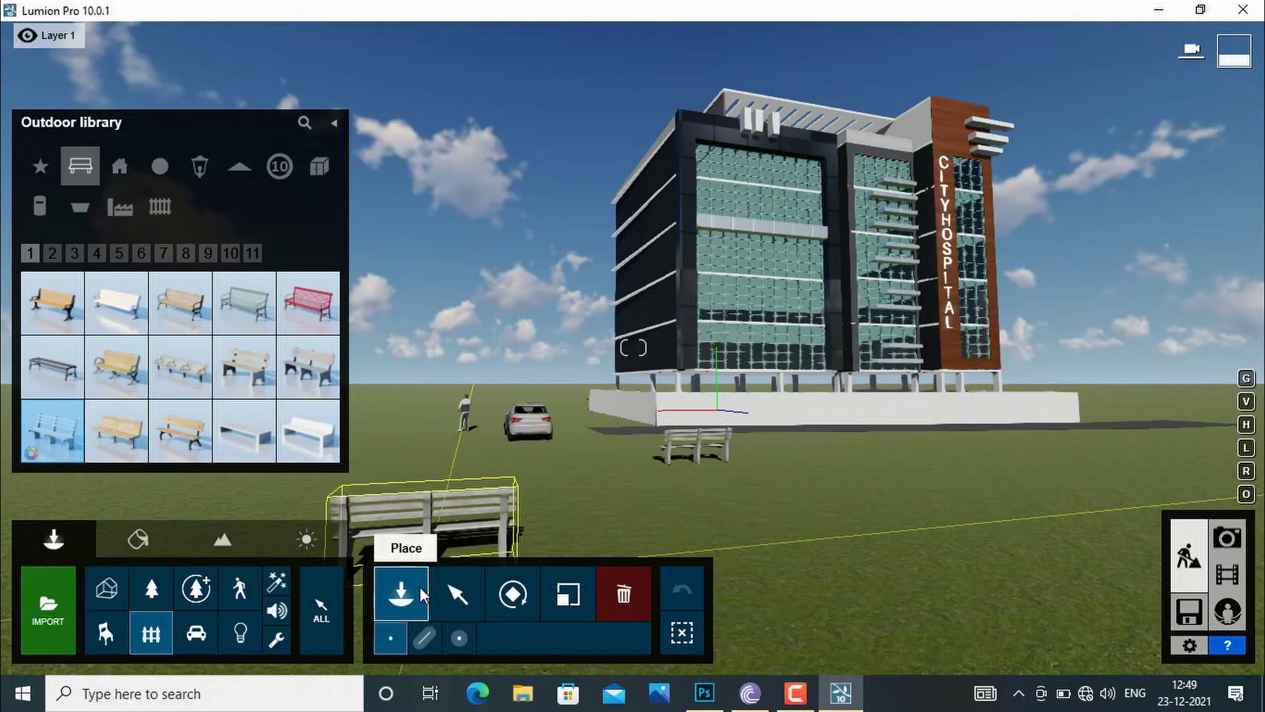
pyautogui.click(456, 595)
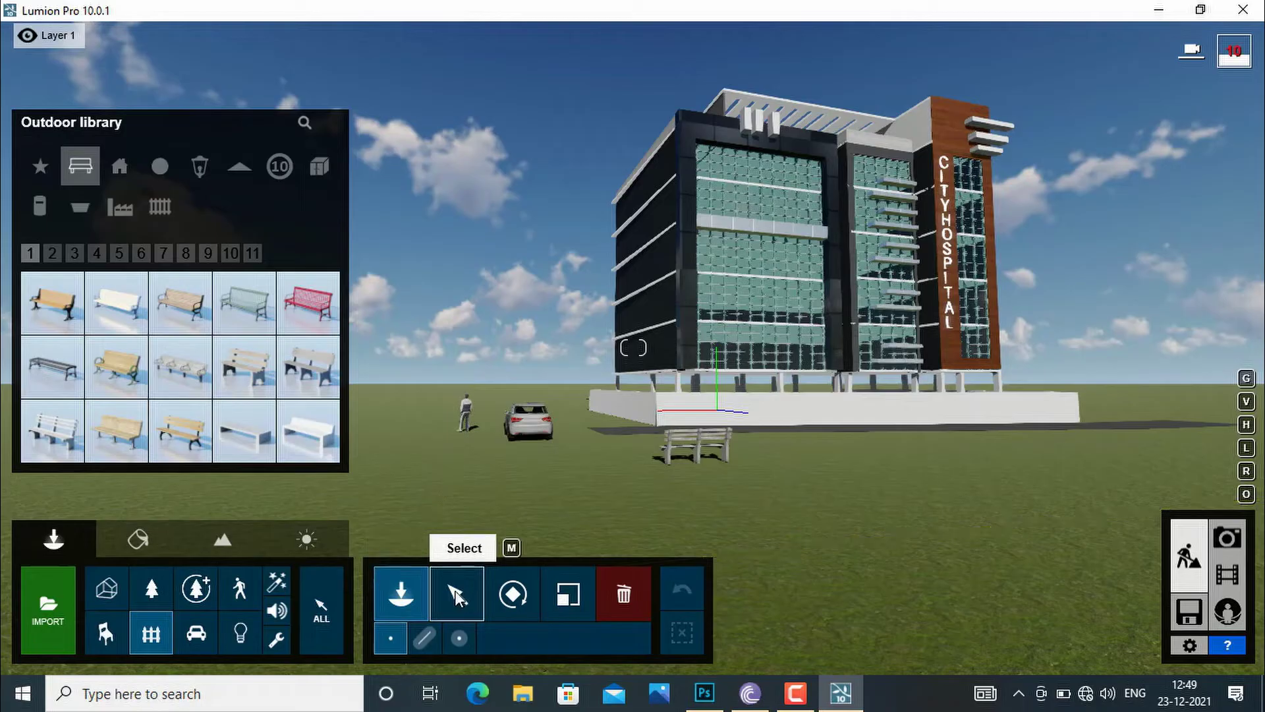
pyautogui.click(456, 595)
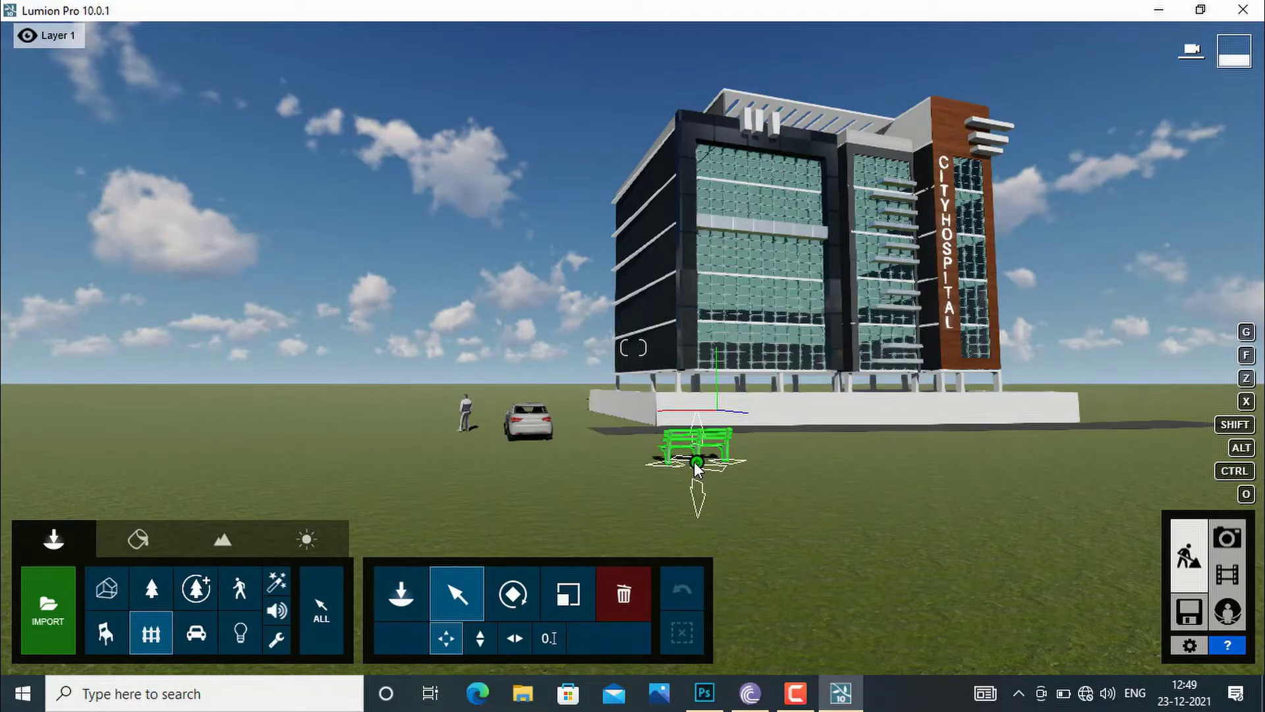
pyautogui.moveTo(694, 461); pyautogui.dragTo(651, 506)
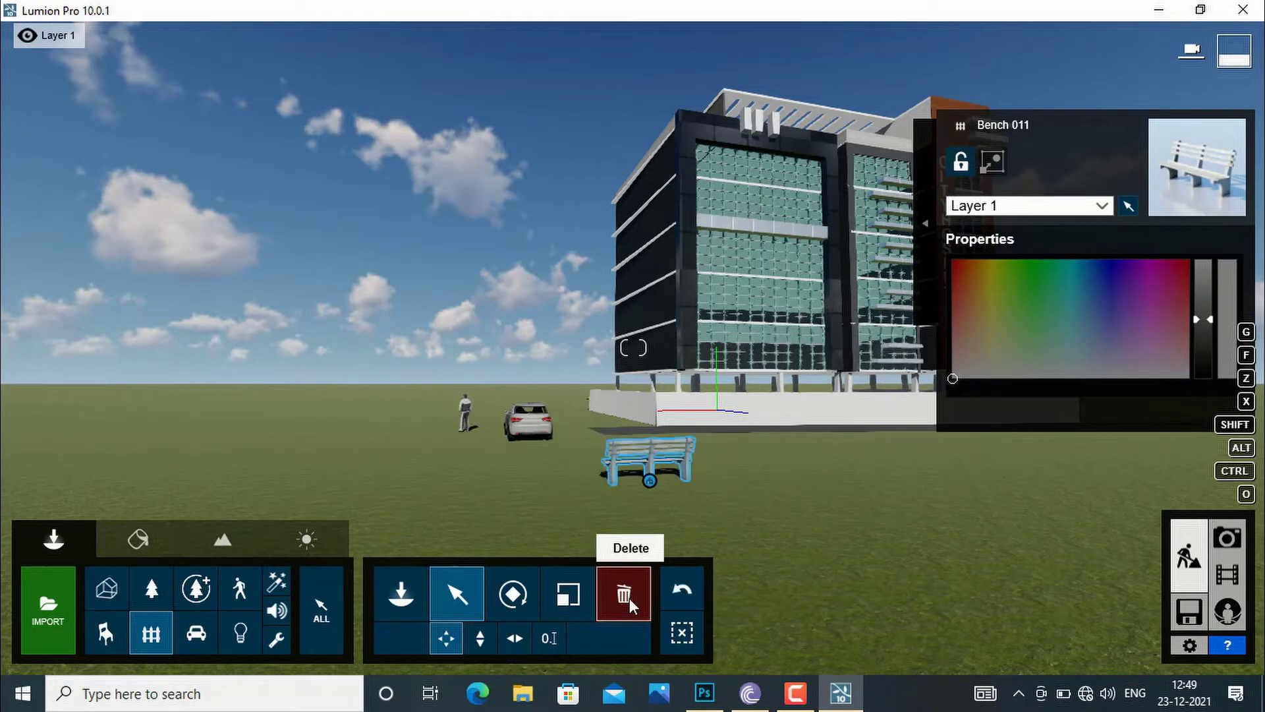
pyautogui.click(623, 595)
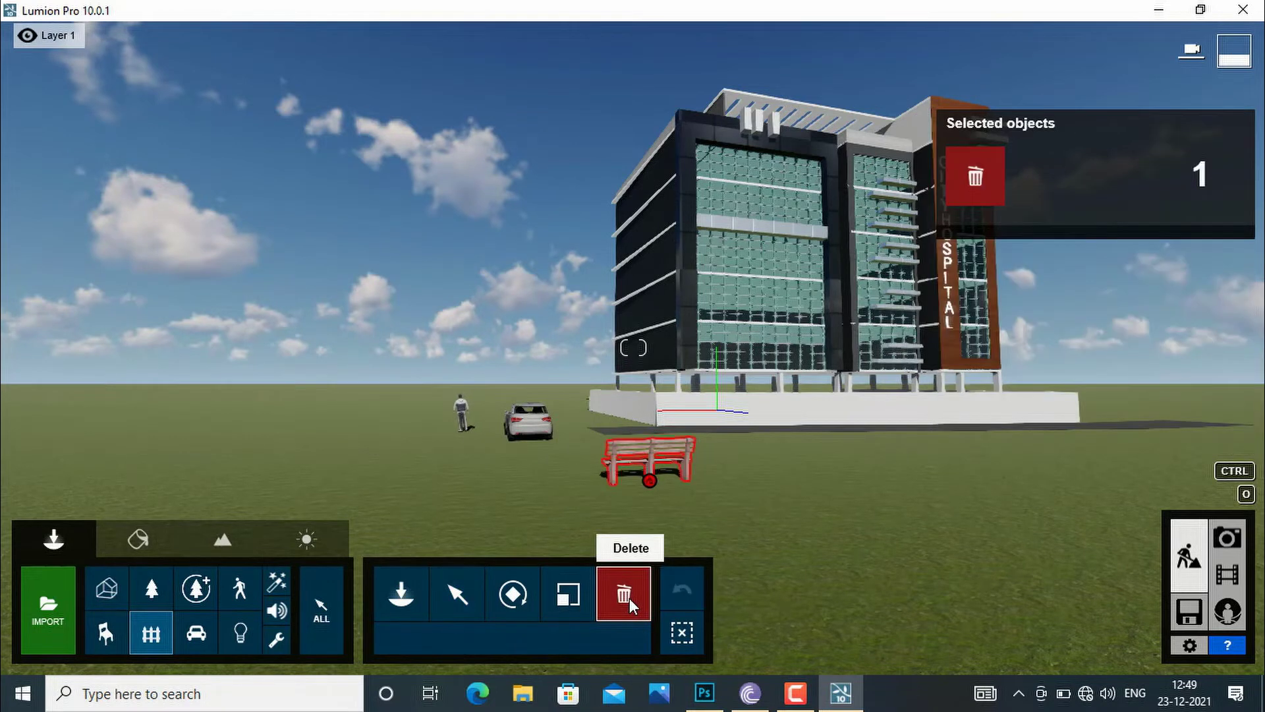
pyautogui.click(646, 480)
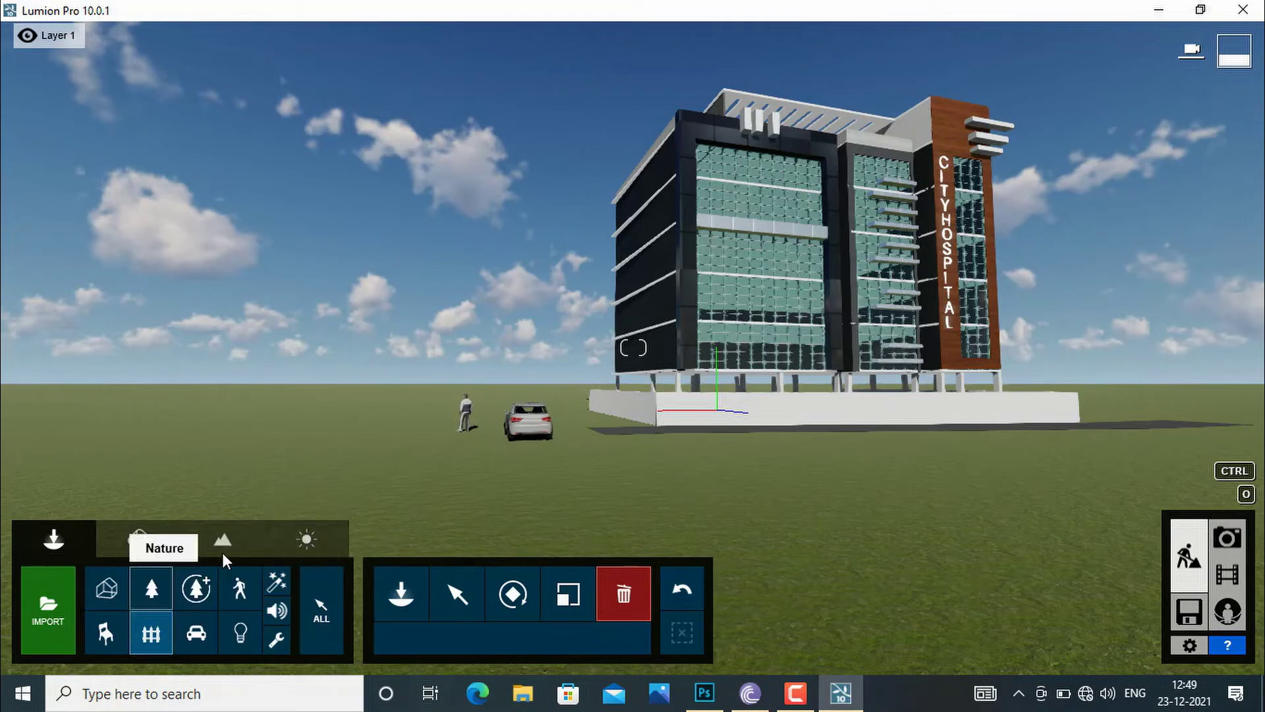
# - Select the Man African 0001 Idle figure, enlarge it with Scale, then undo the resize
pyautogui.click(239, 594)
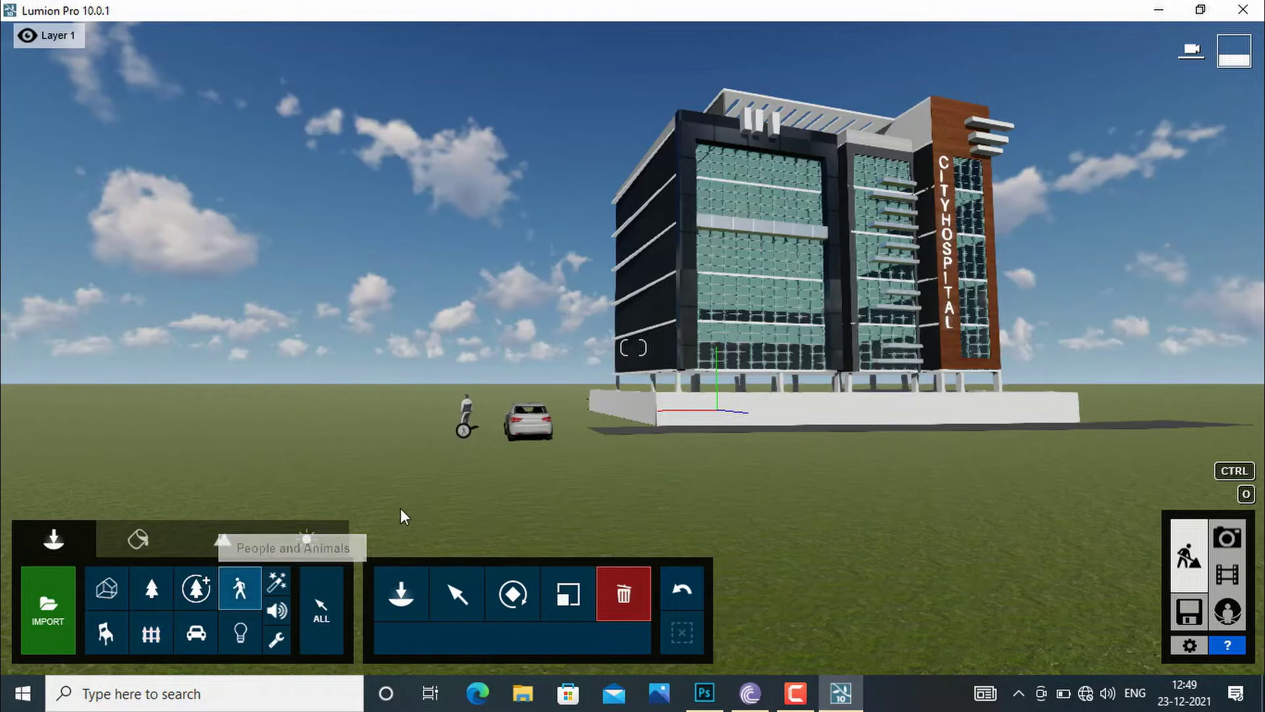
pyautogui.click(456, 593)
pyautogui.click(464, 431)
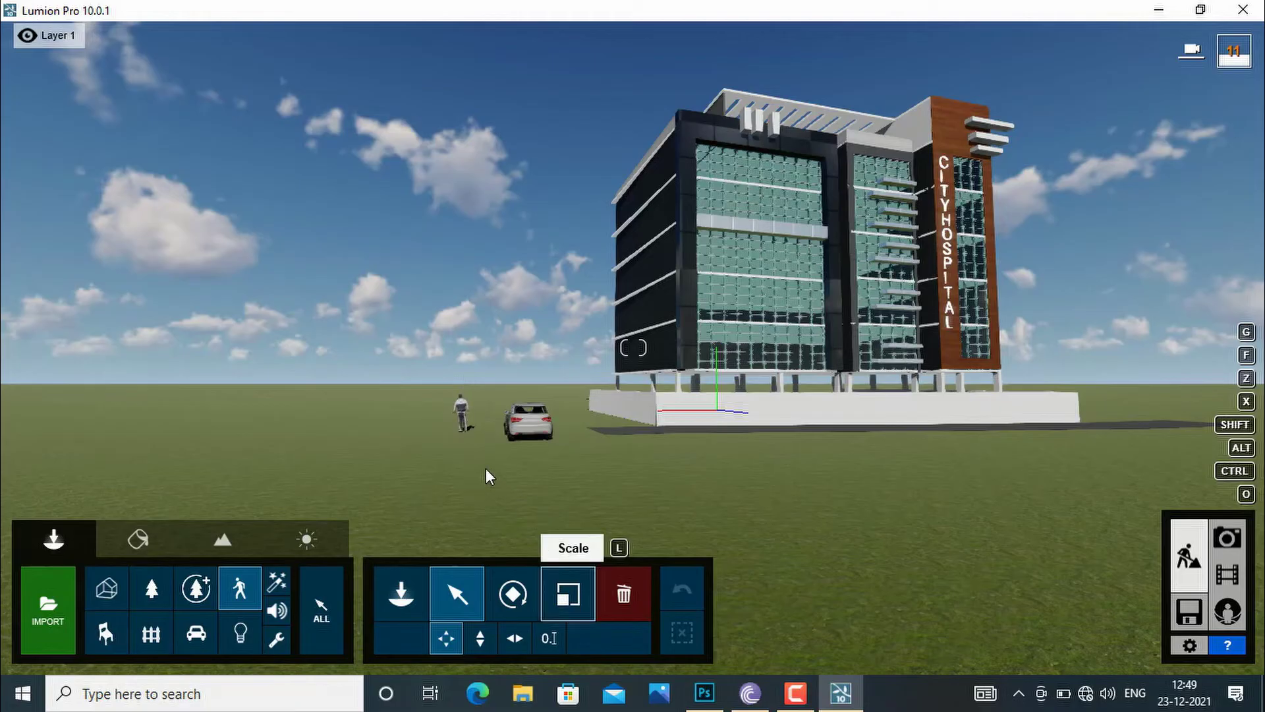
pyautogui.press('l')
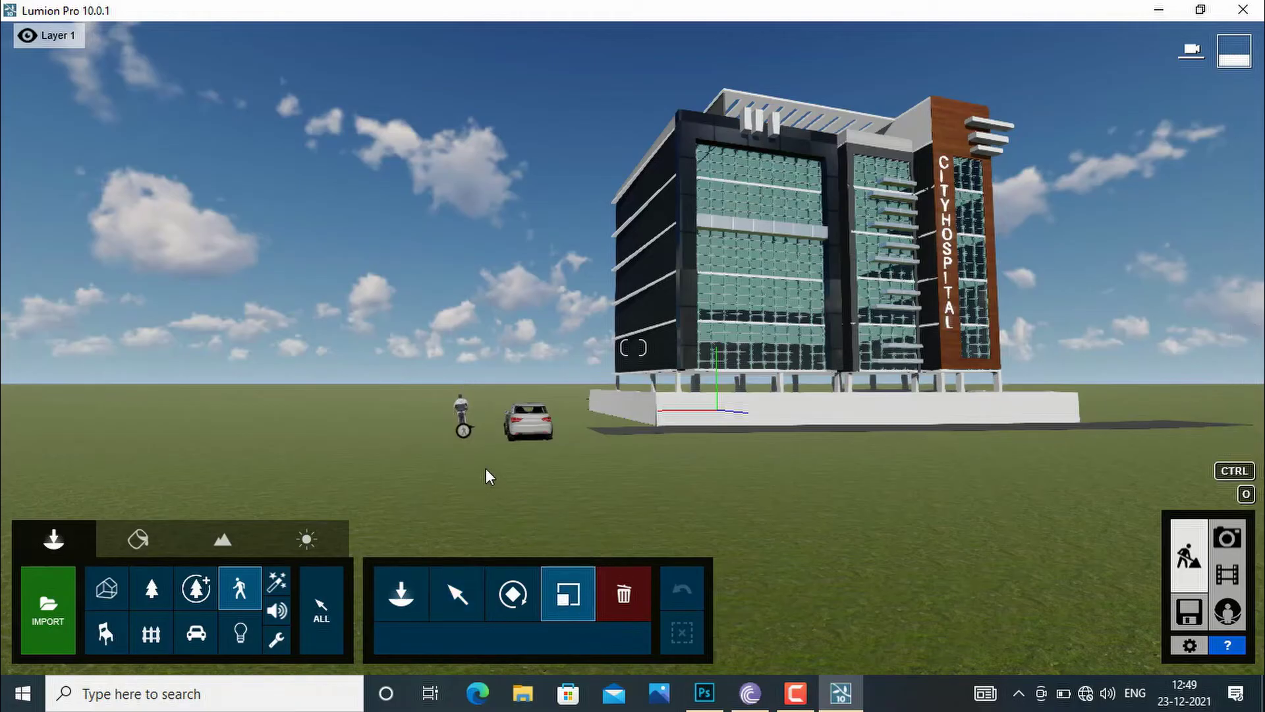
pyautogui.click(466, 430)
pyautogui.moveTo(457, 365)
pyautogui.mouseDown()
pyautogui.moveTo(445, 272)
pyautogui.moveTo(469, 435)
pyautogui.mouseUp()
pyautogui.moveTo(808, 611)
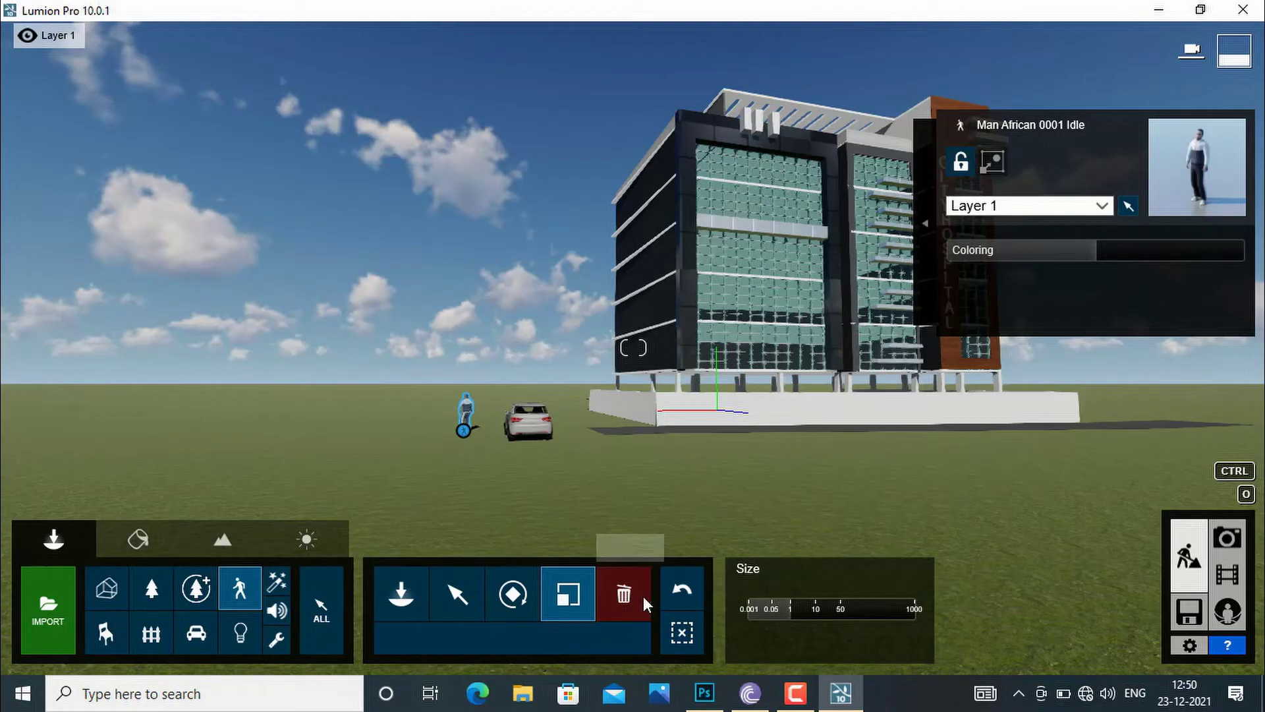
pyautogui.click(687, 580)
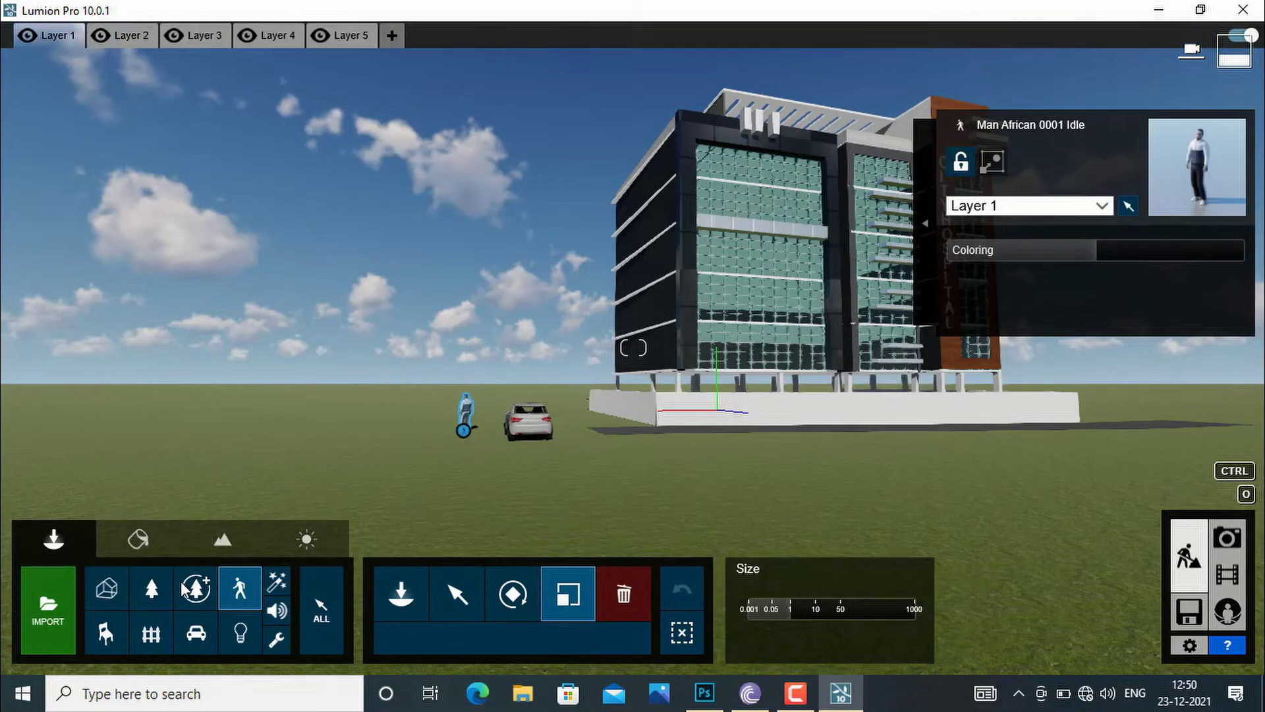
pyautogui.click(1229, 541)
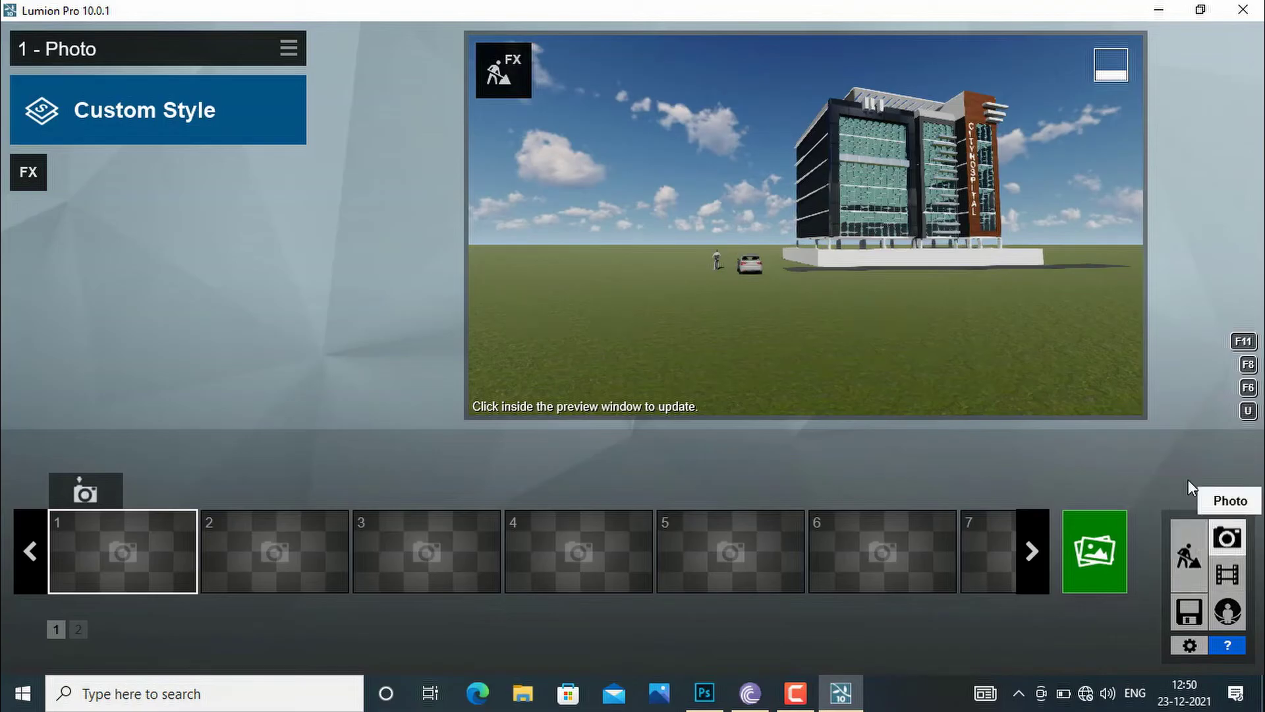
pyautogui.click(1190, 562)
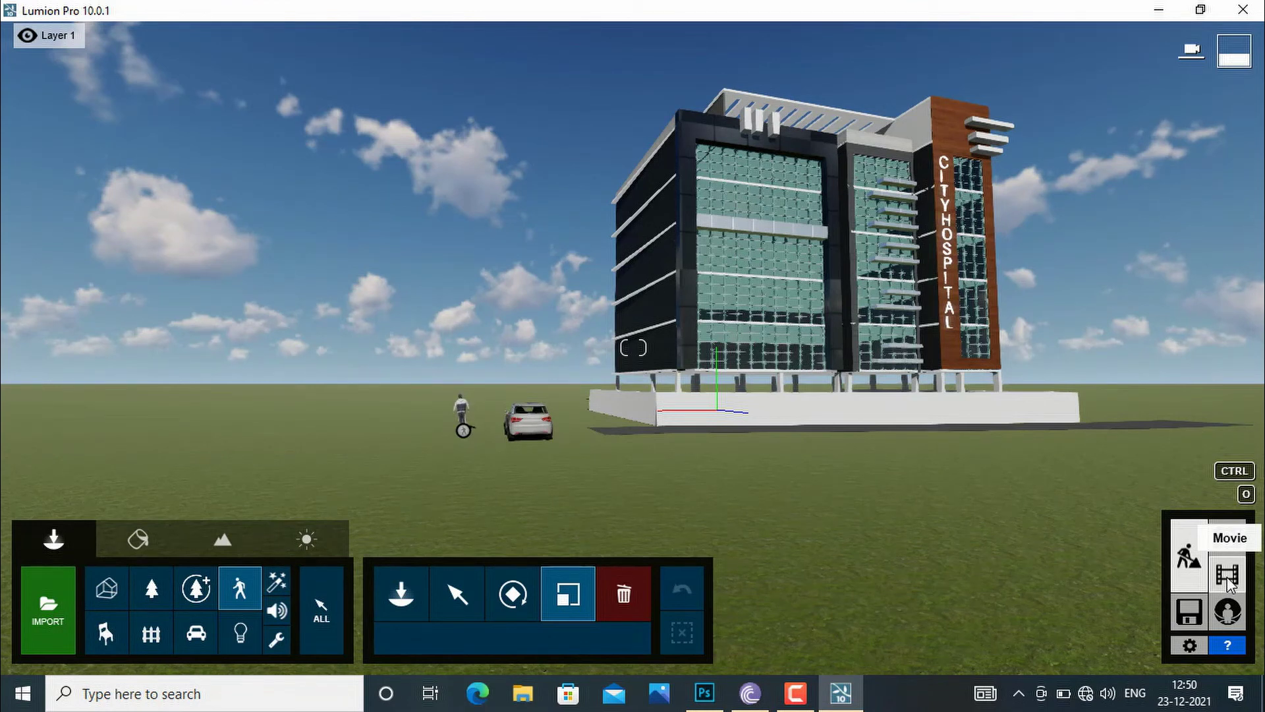
pyautogui.click(1228, 577)
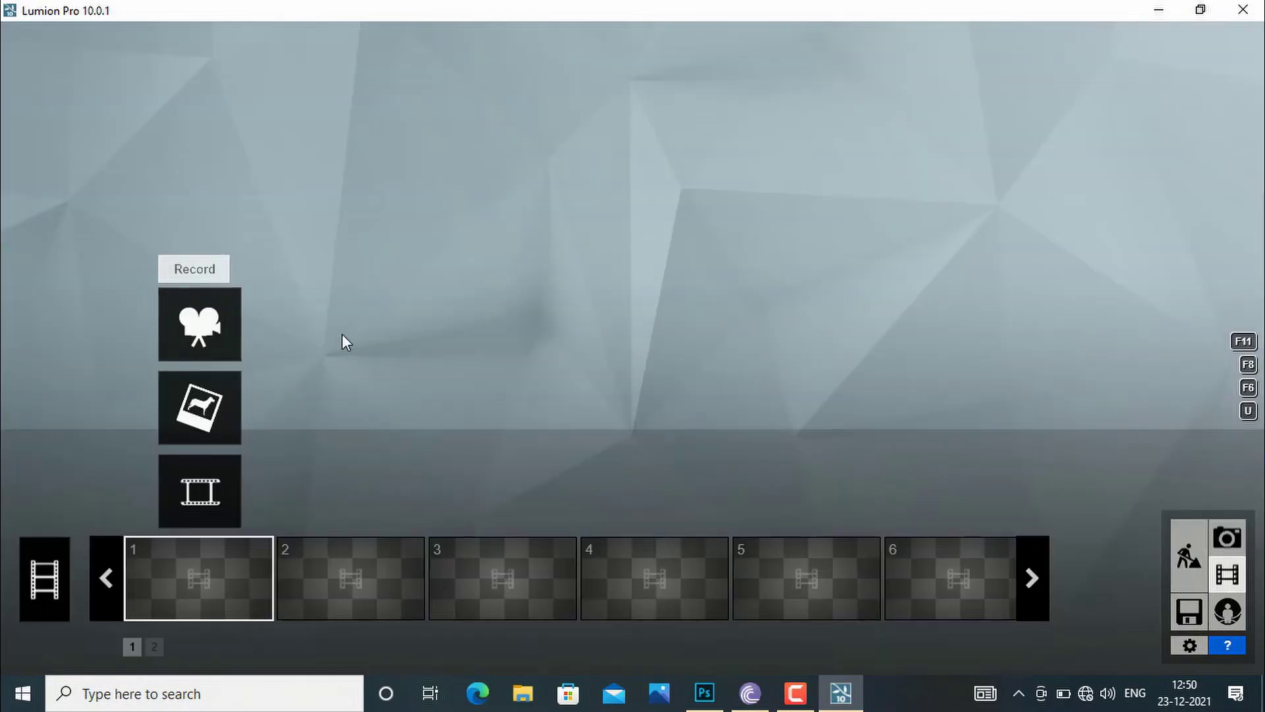
pyautogui.click(1191, 557)
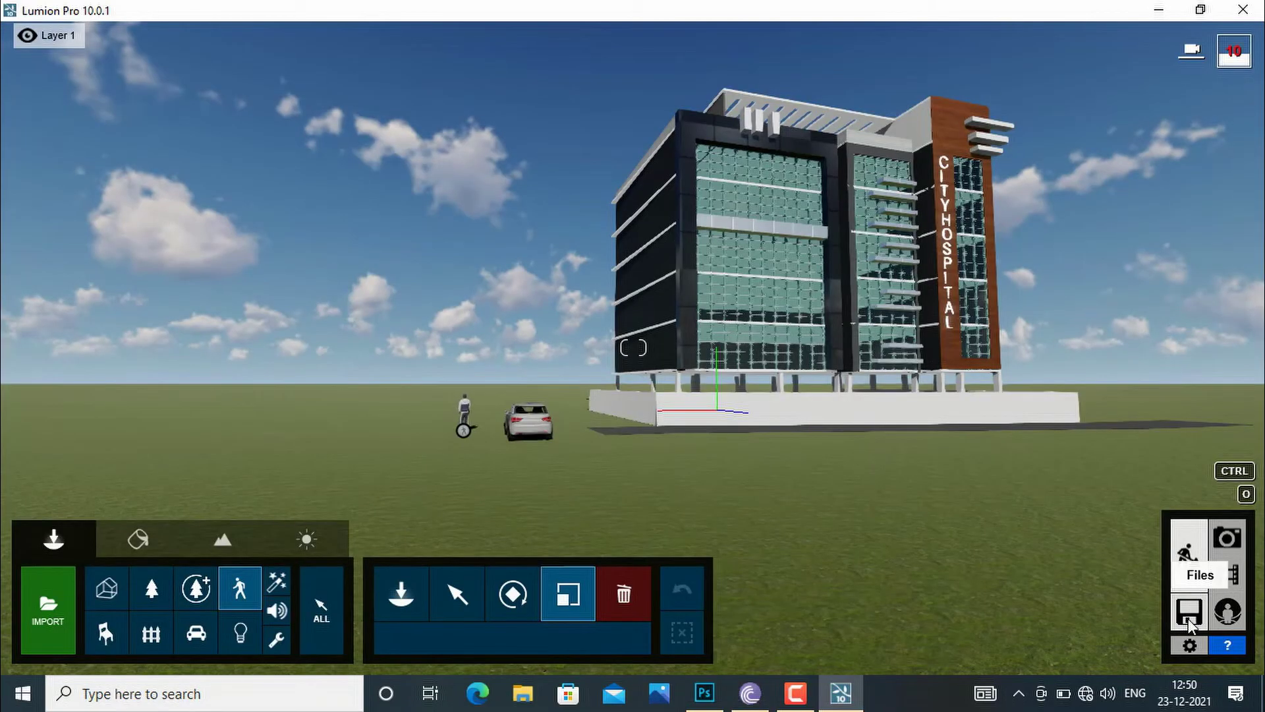
pyautogui.click(1191, 614)
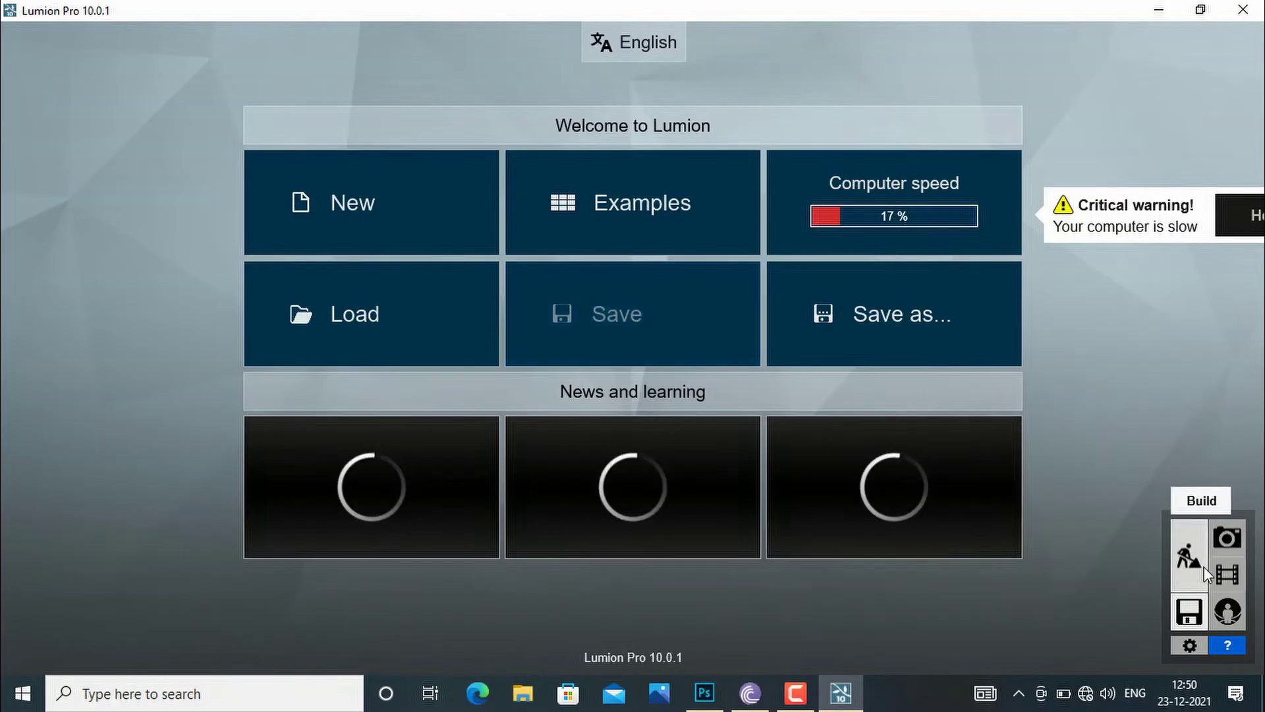
pyautogui.click(1180, 559)
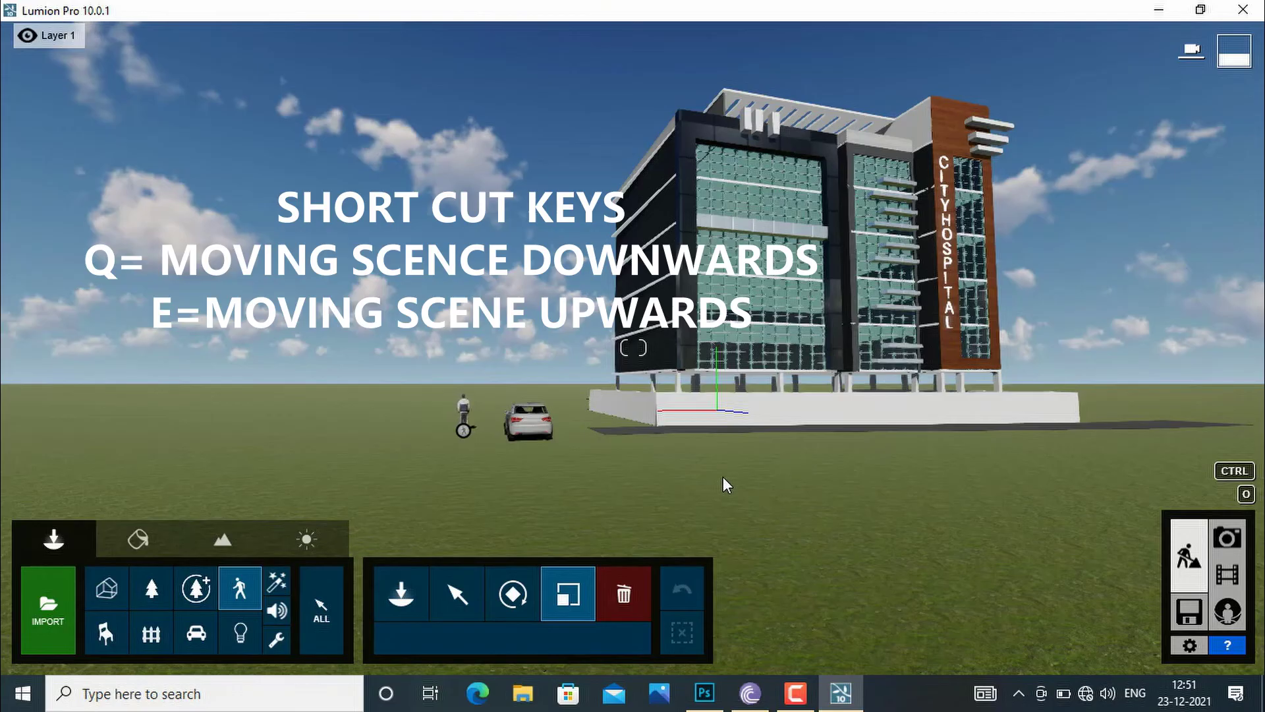
# - Raise the camera with E, tilt toward the building, lower it with Q, and advance with W
pyautogui.press('e')
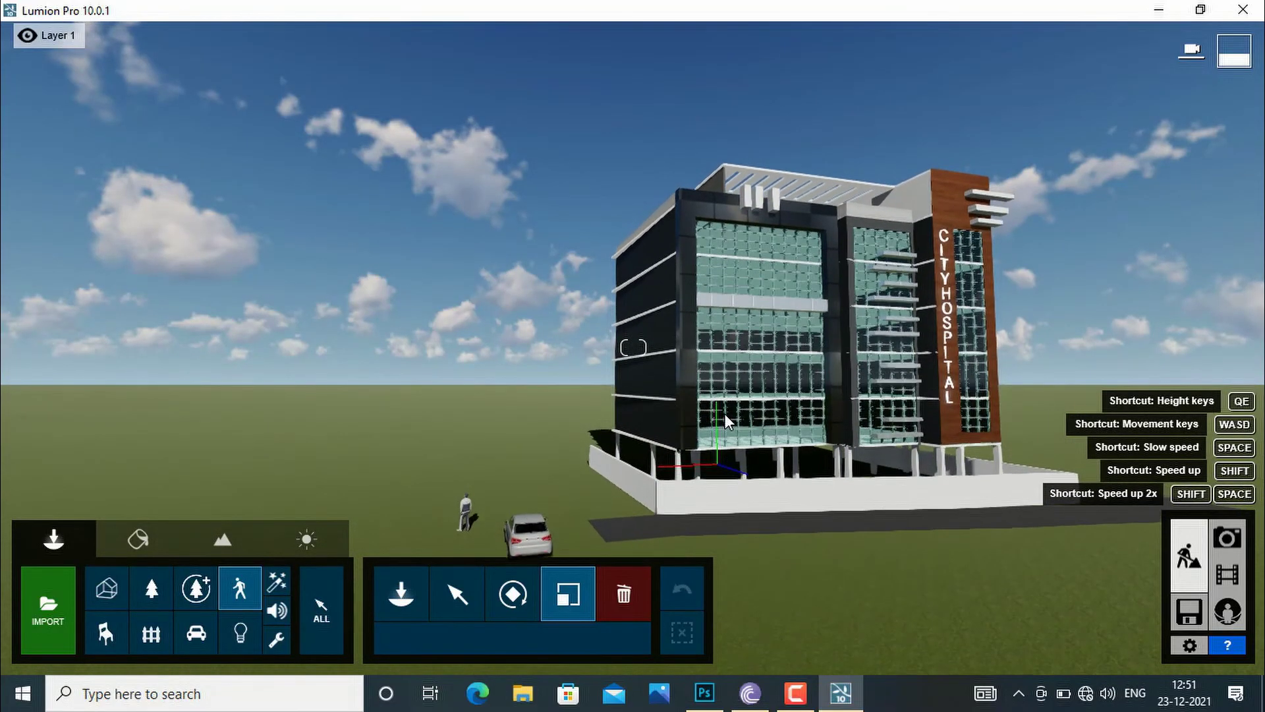
pyautogui.moveTo(725, 413); pyautogui.dragTo(722, 412, button='right')
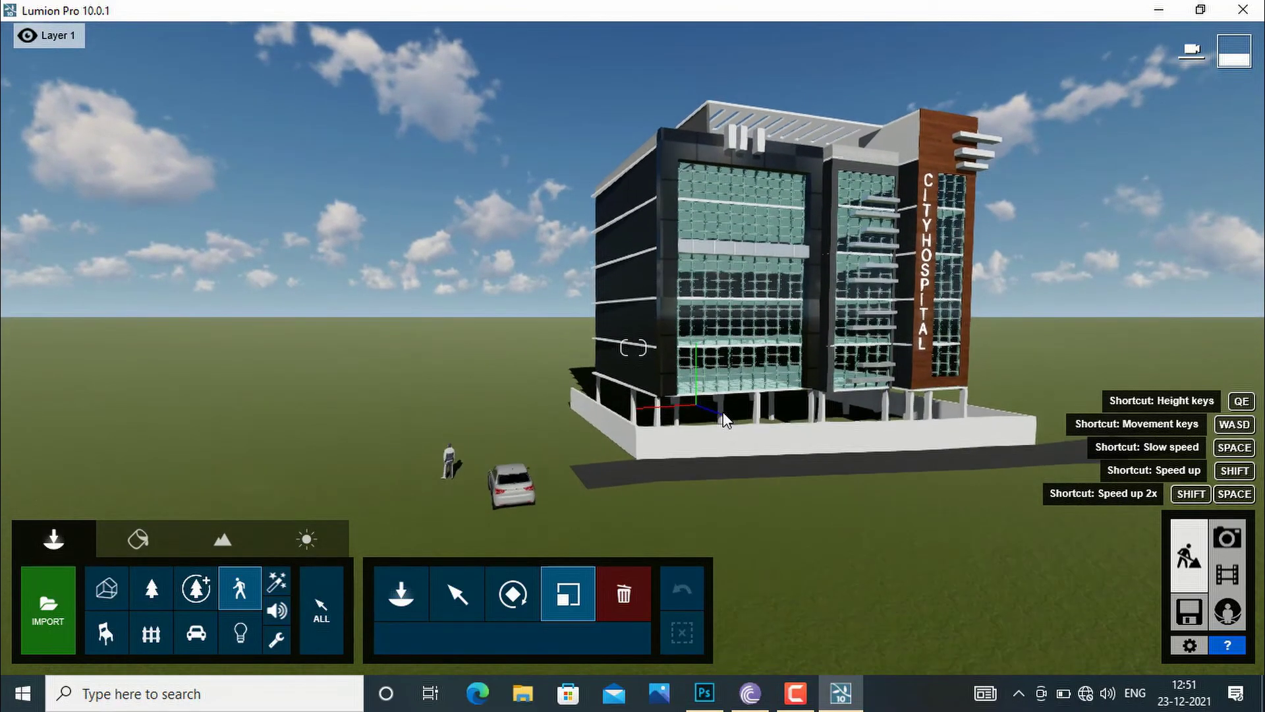
pyautogui.press('e')
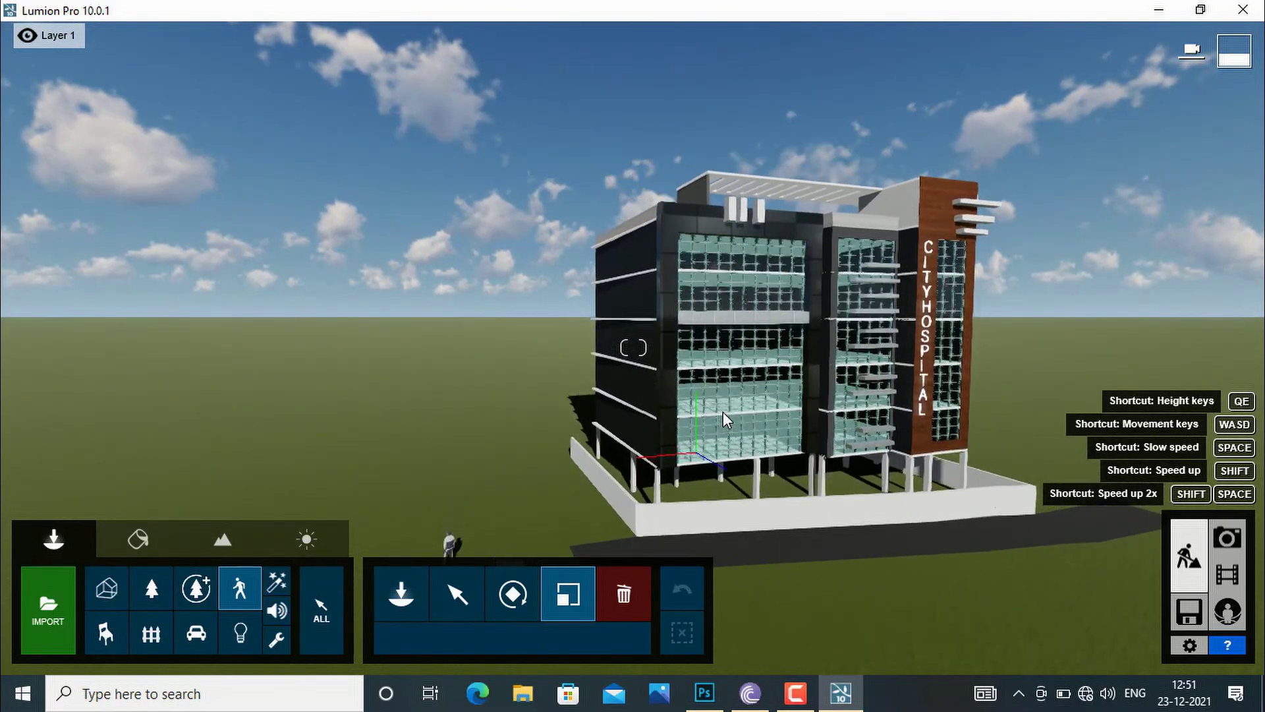
pyautogui.press('ctrl')
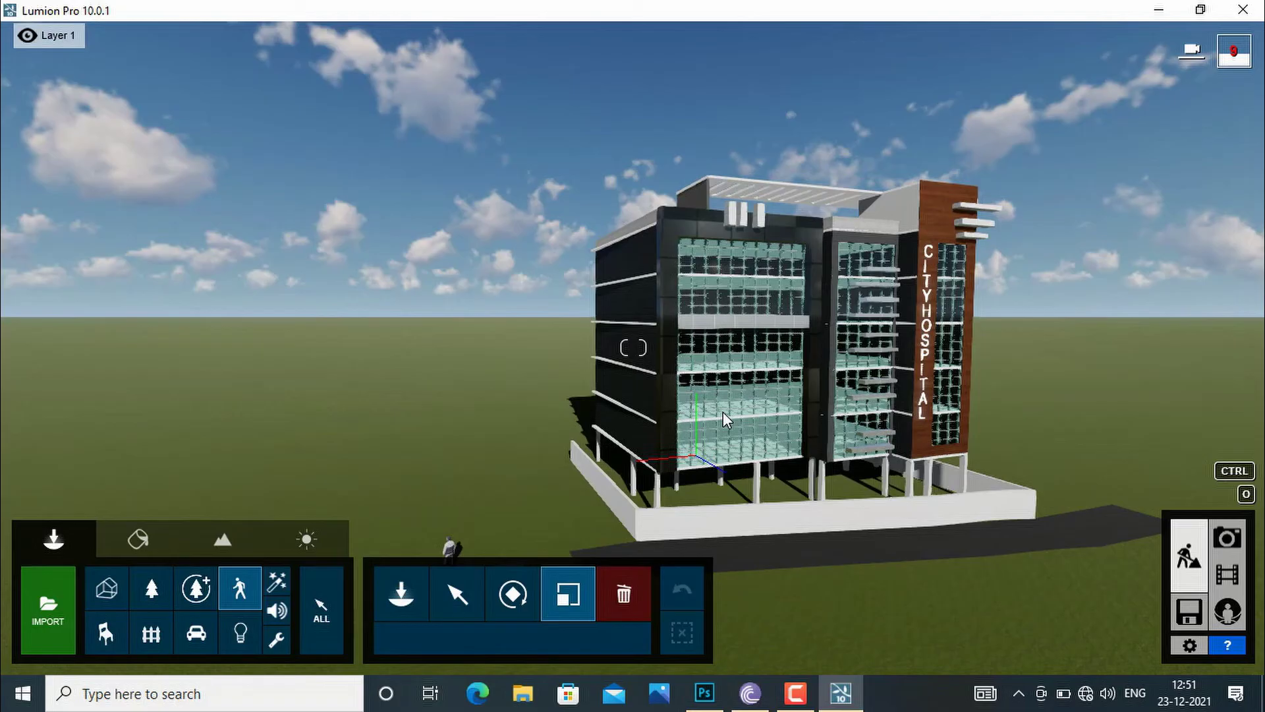
pyautogui.press('q')
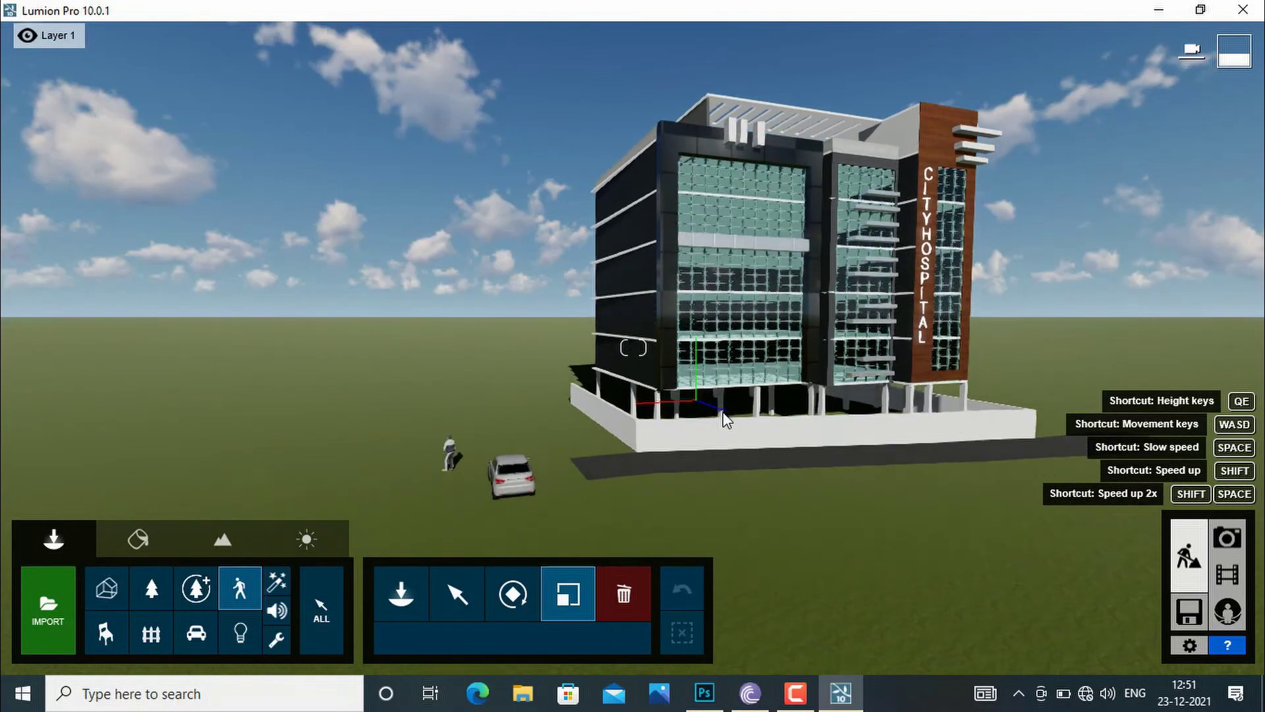
pyautogui.press('q')
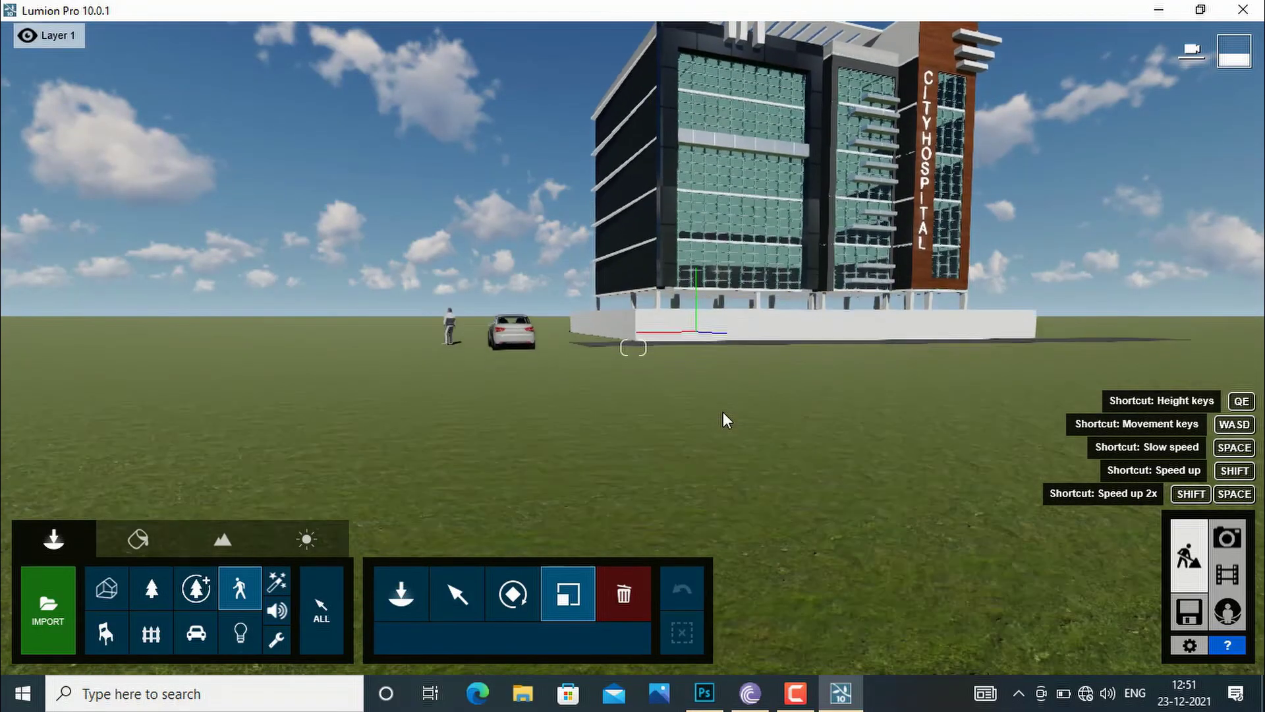
pyautogui.press('w')
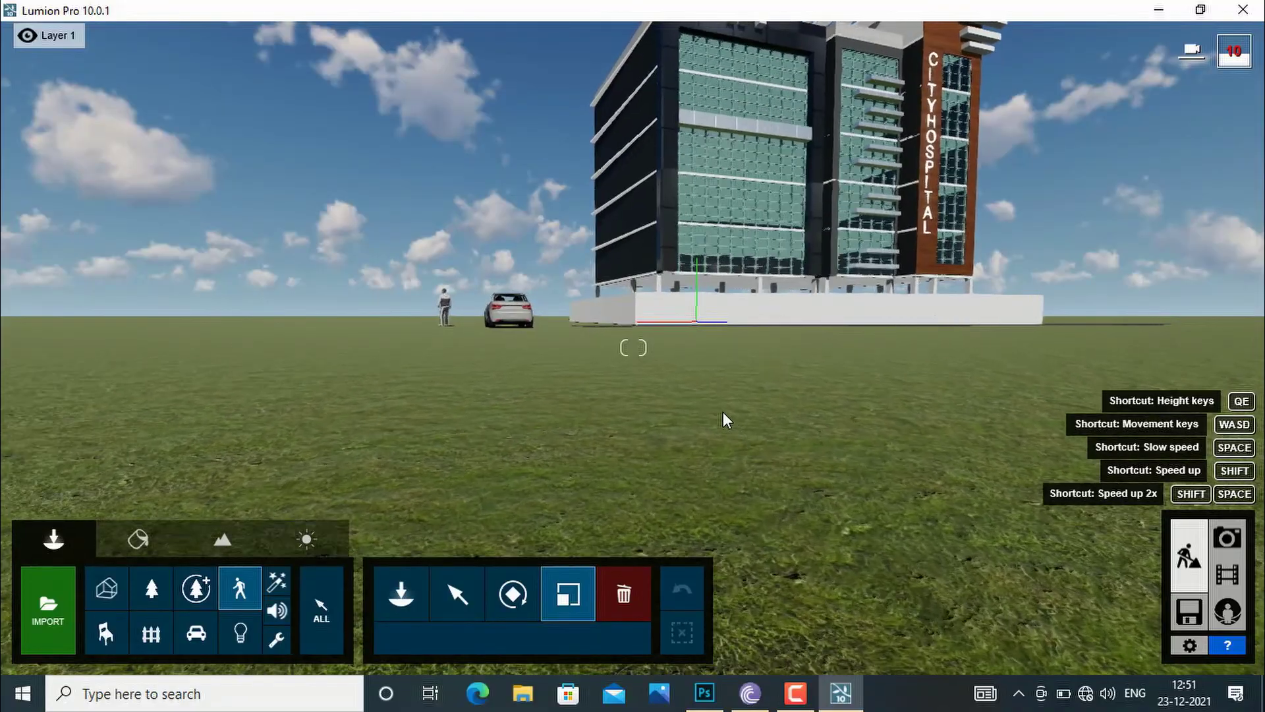
pyautogui.press('w')
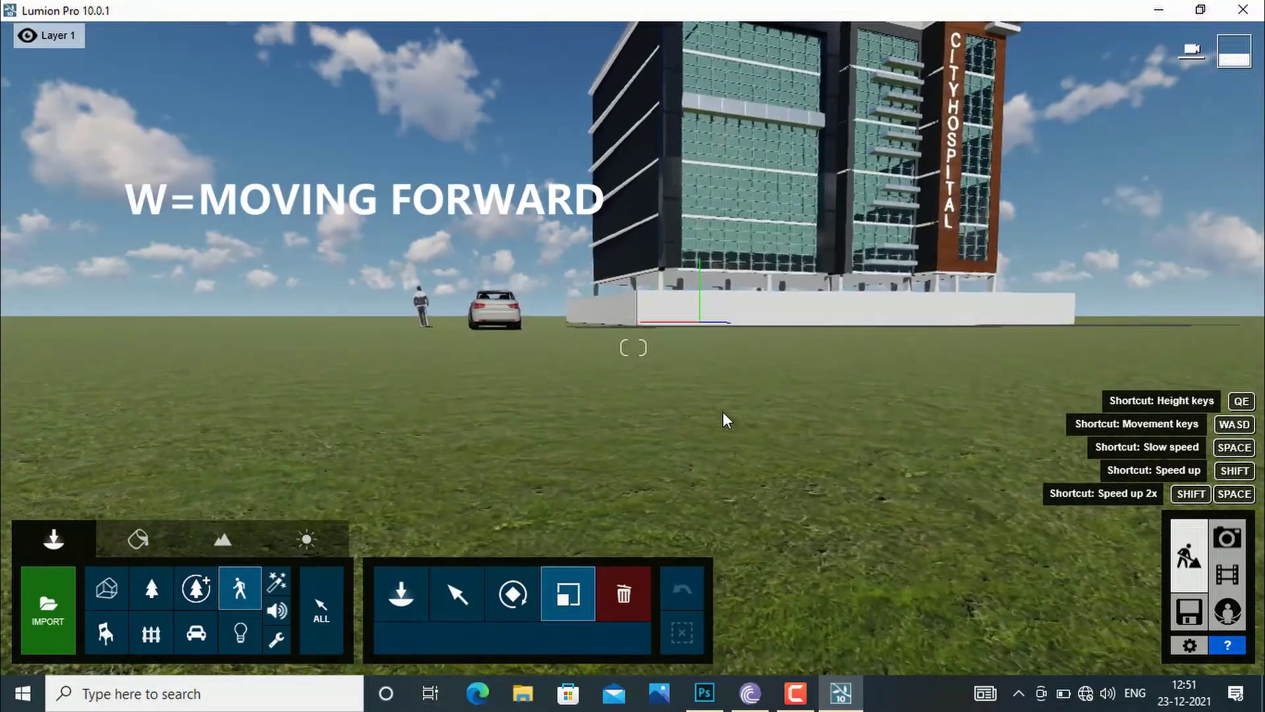
pyautogui.press('ctrl')
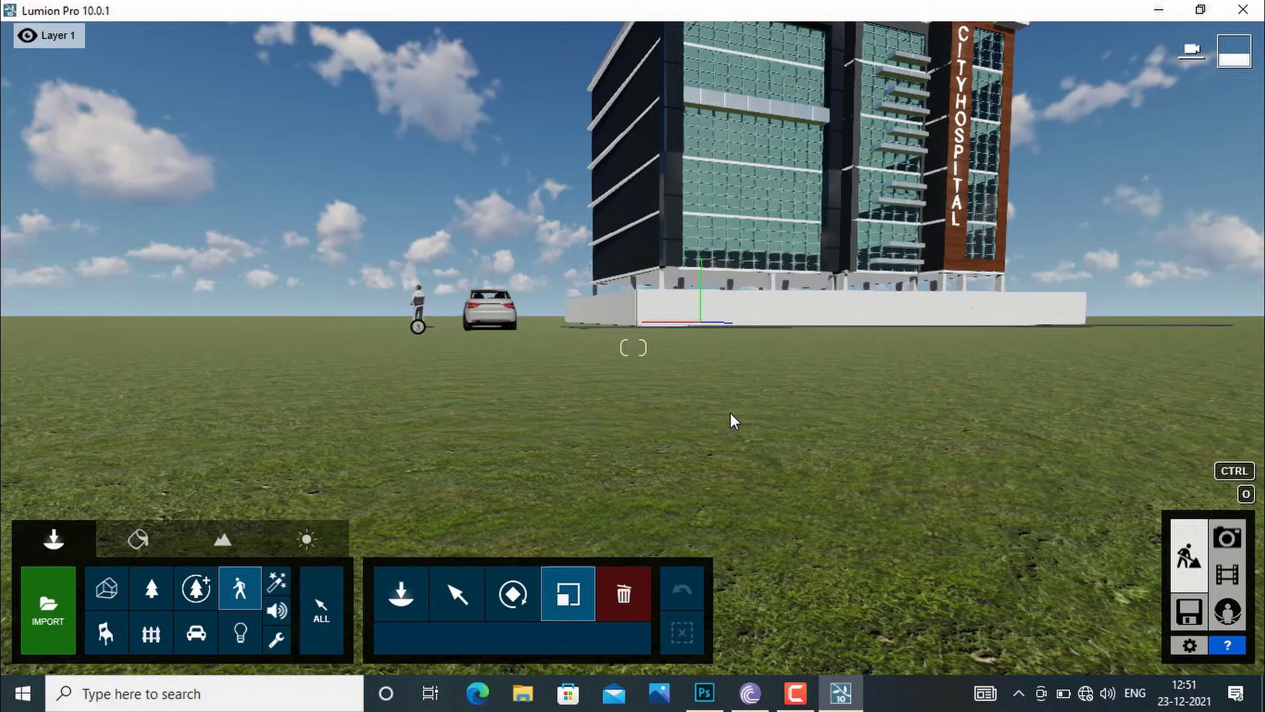
# - Slide the camera left and right with A and D, then pull back with S
pyautogui.press('a')
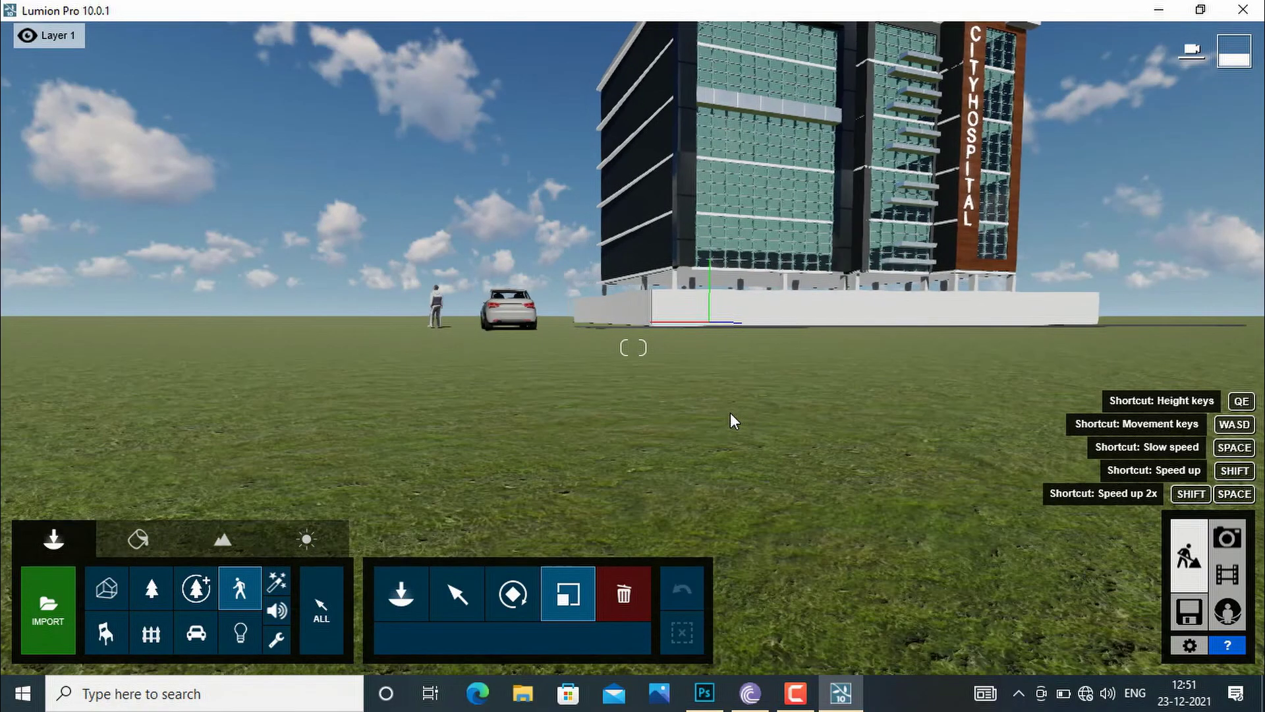
pyautogui.press('a')
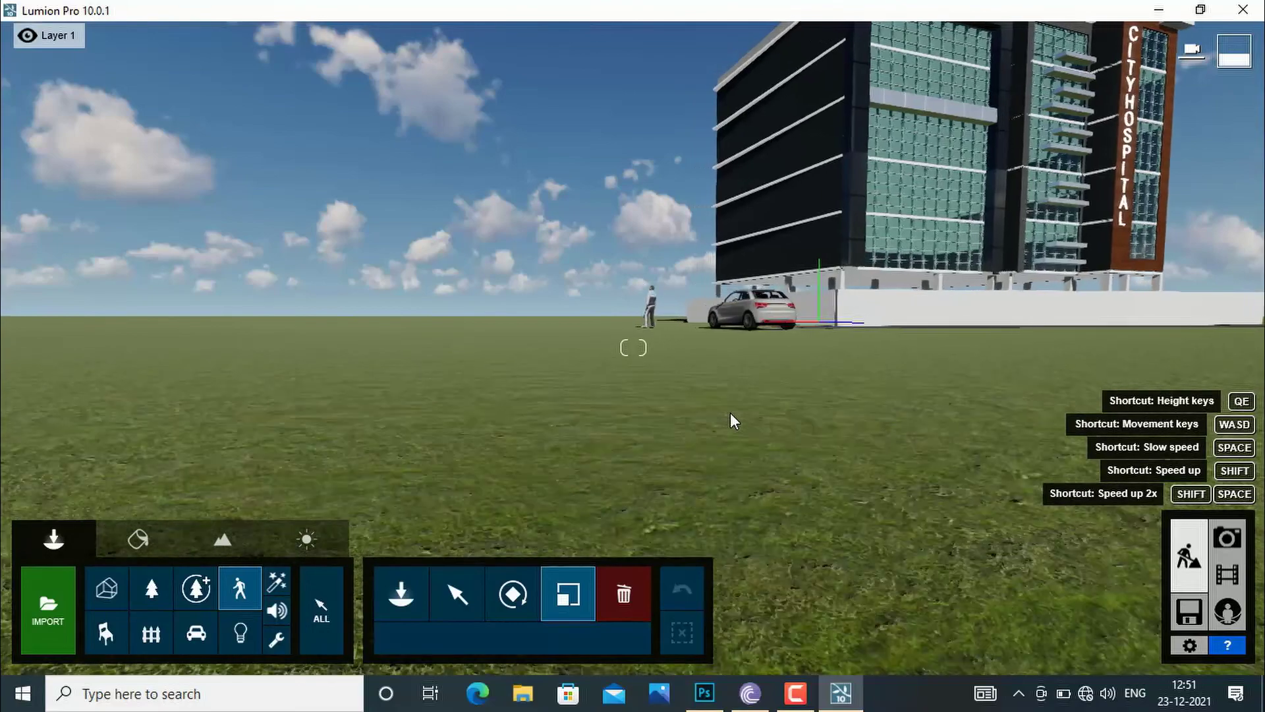
pyautogui.press('a')
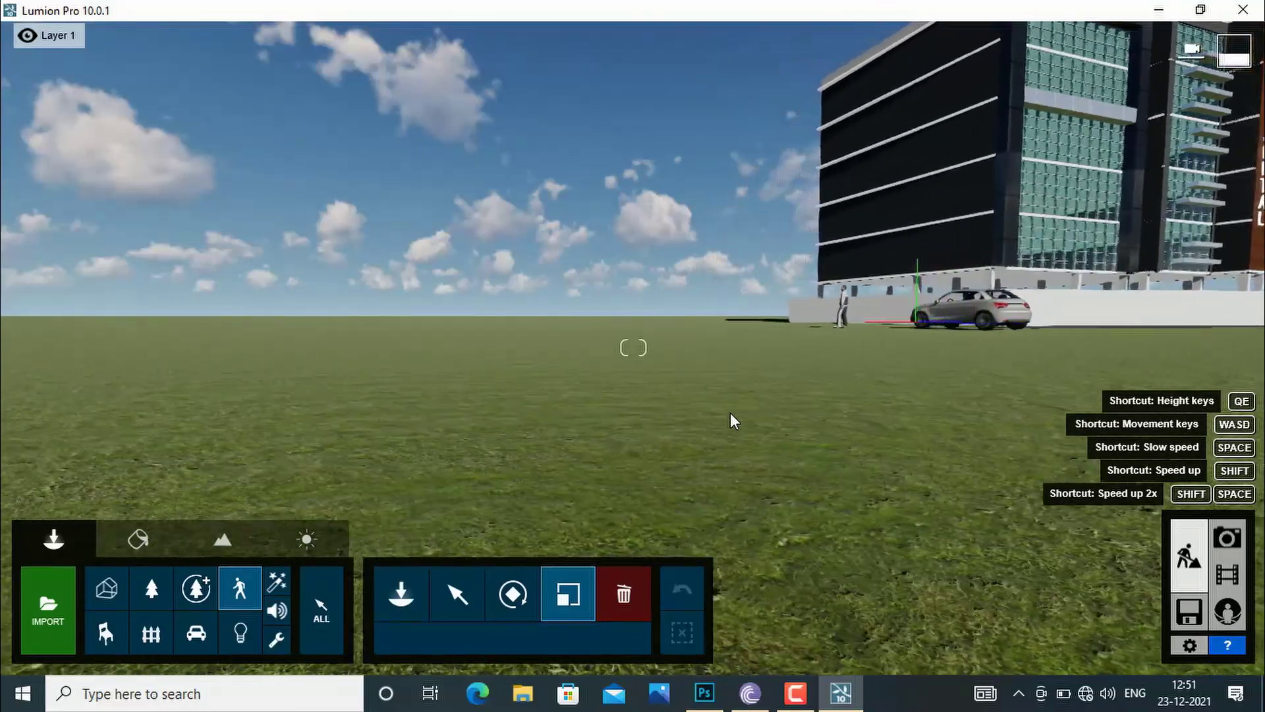
pyautogui.press('d')
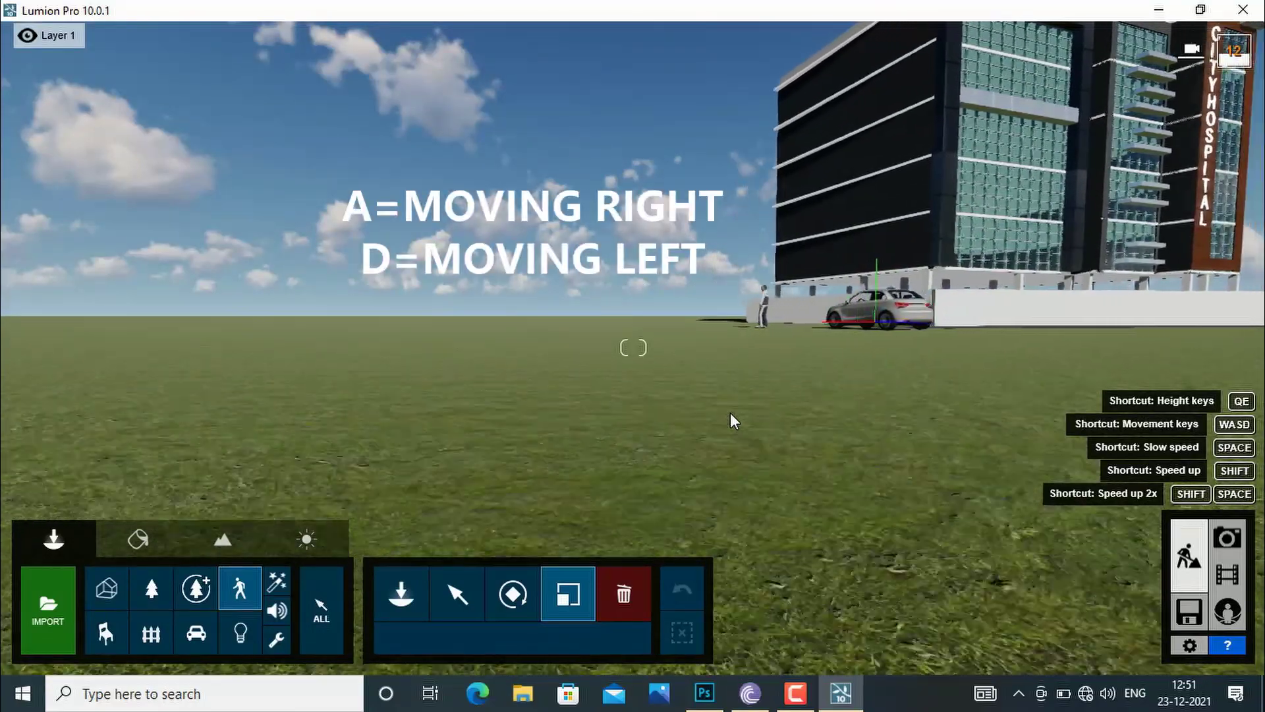
pyautogui.press('d')
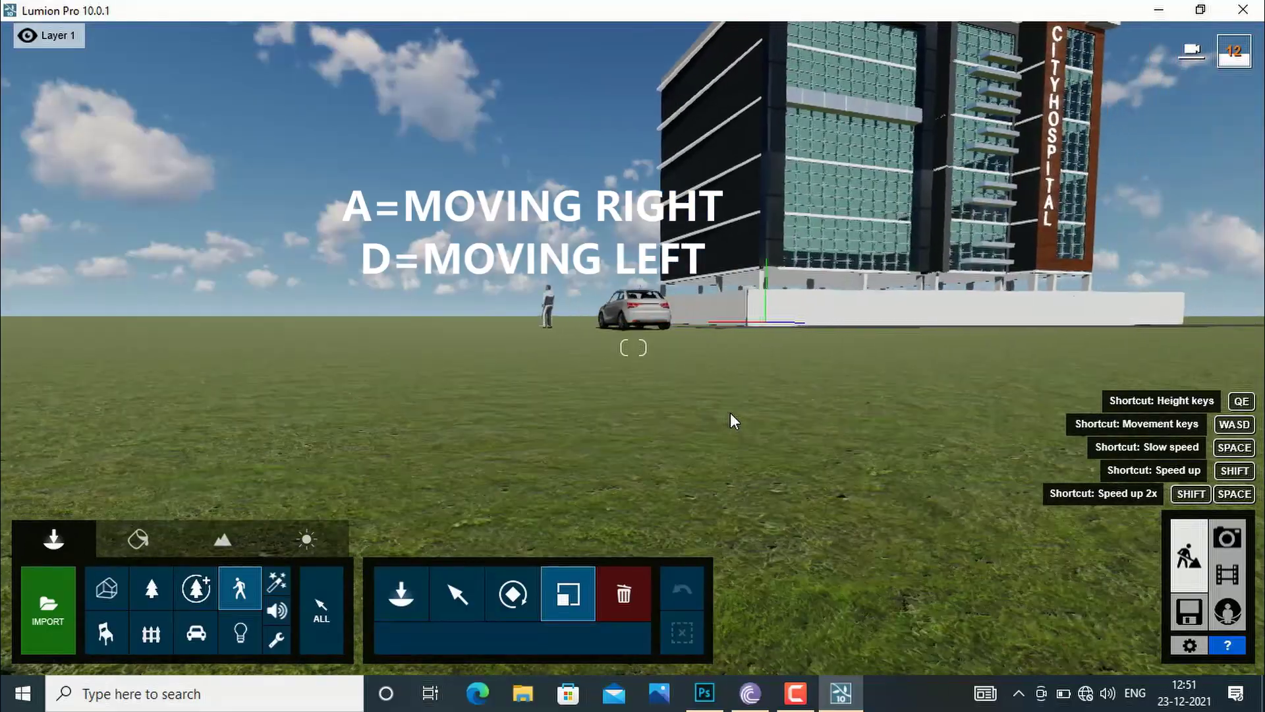
pyautogui.press('s')
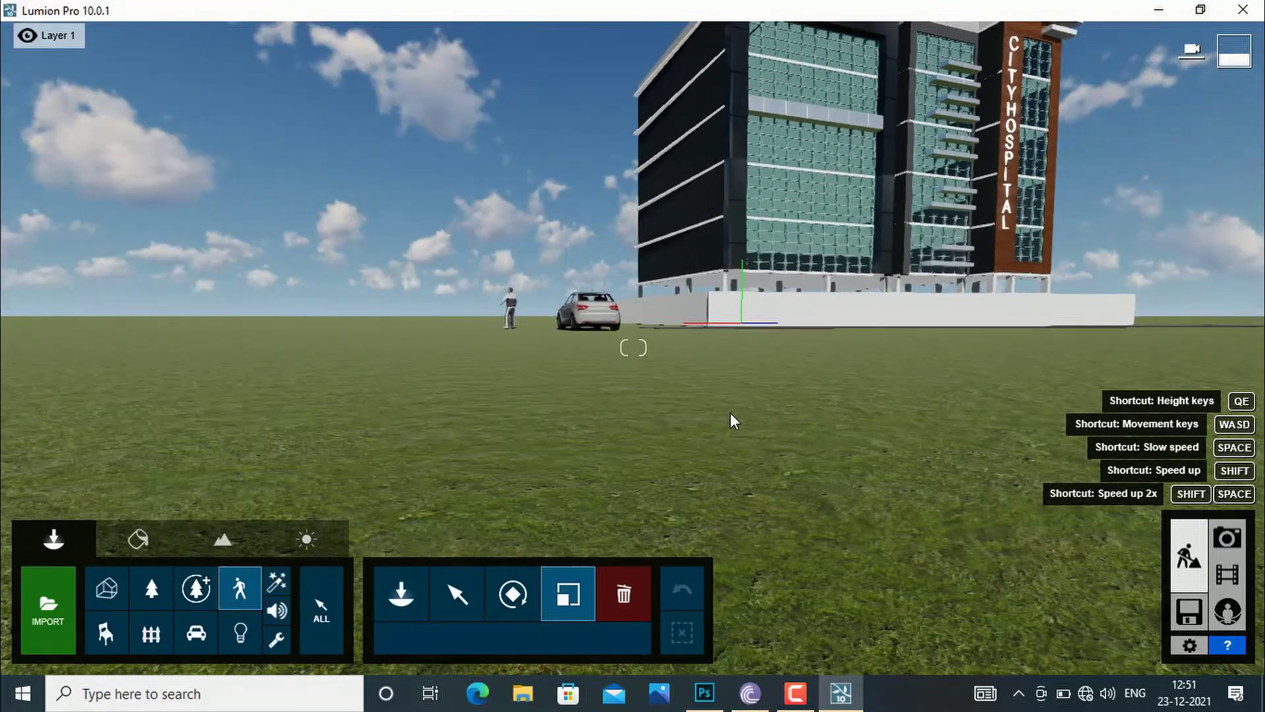
pyautogui.press('s')
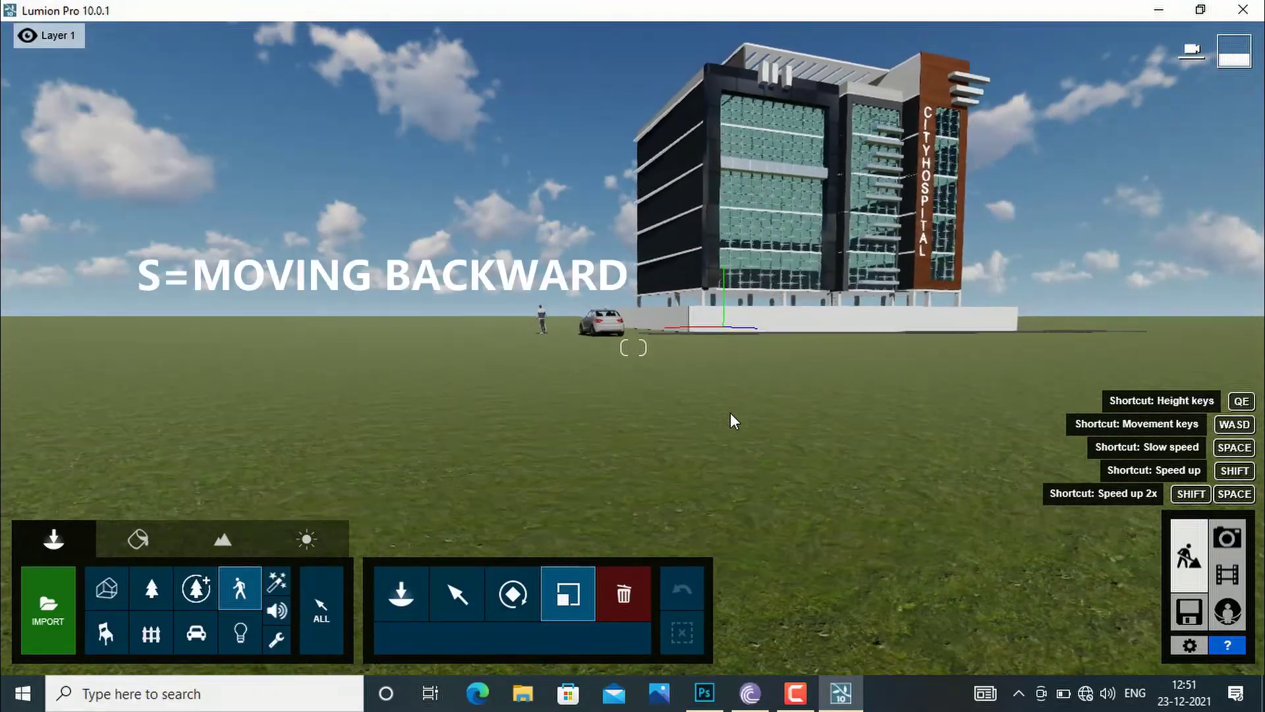